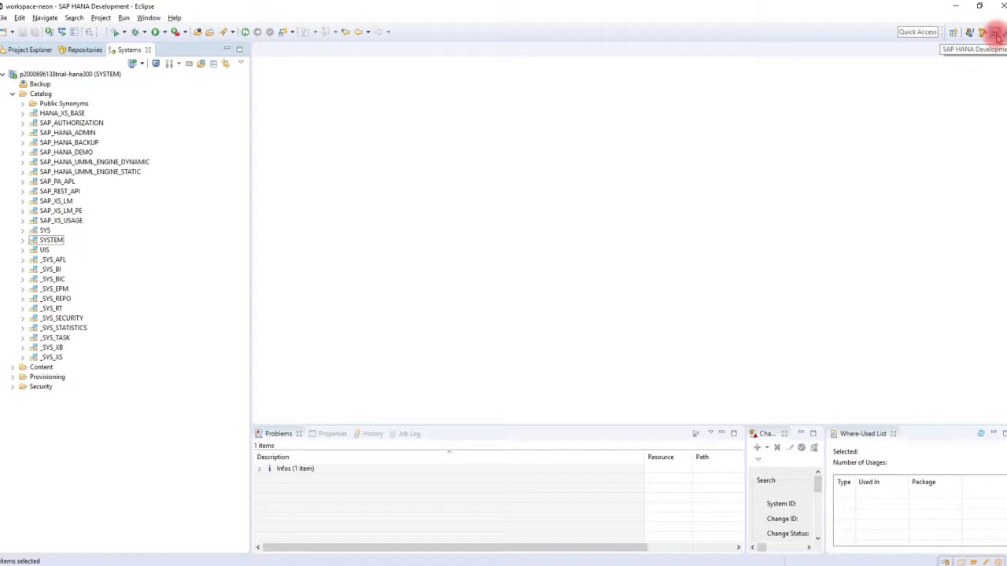
Open a SQL console for the connected HANA system in the SAP HANA Development perspective
click(995, 35)
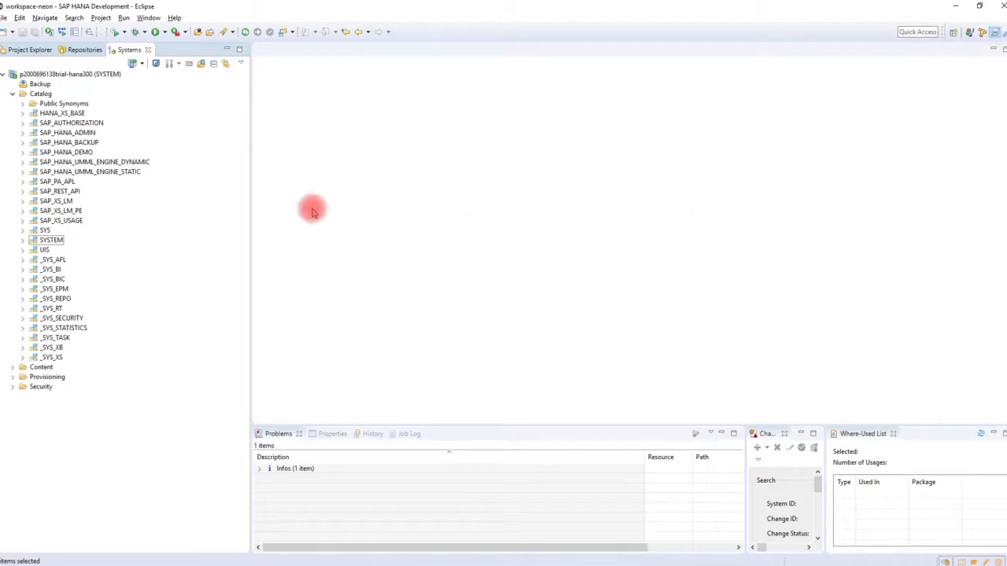
click(79, 73)
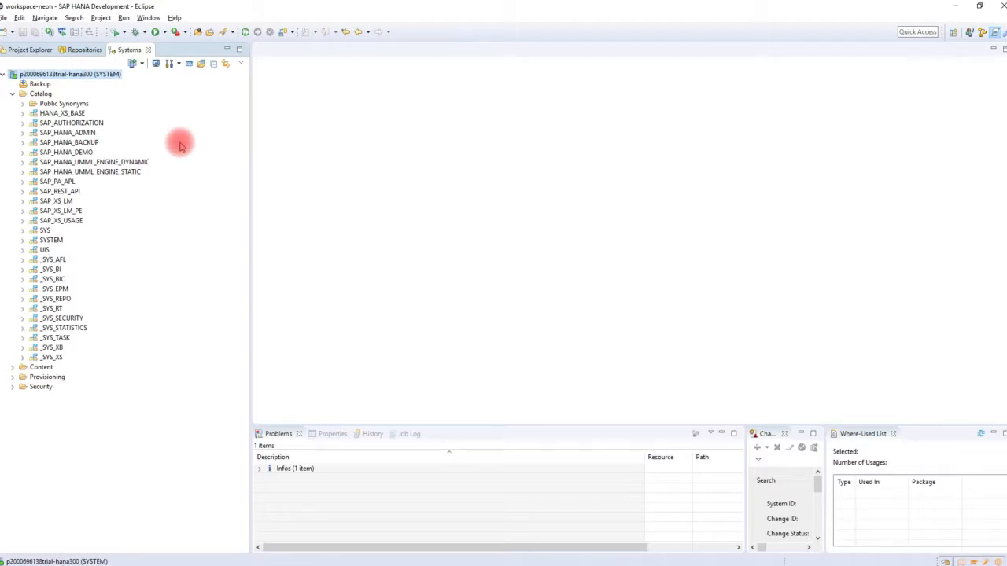
click(189, 67)
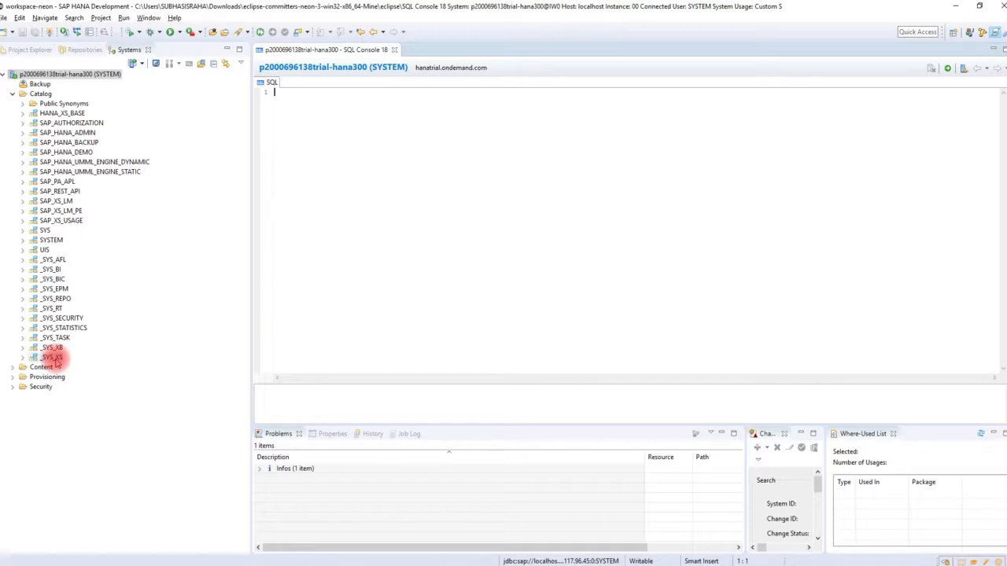
Write and execute the statement CREATE SCHEMA "MYSCHEMA2018NOV", and add two blank lines below it
text(CREA)
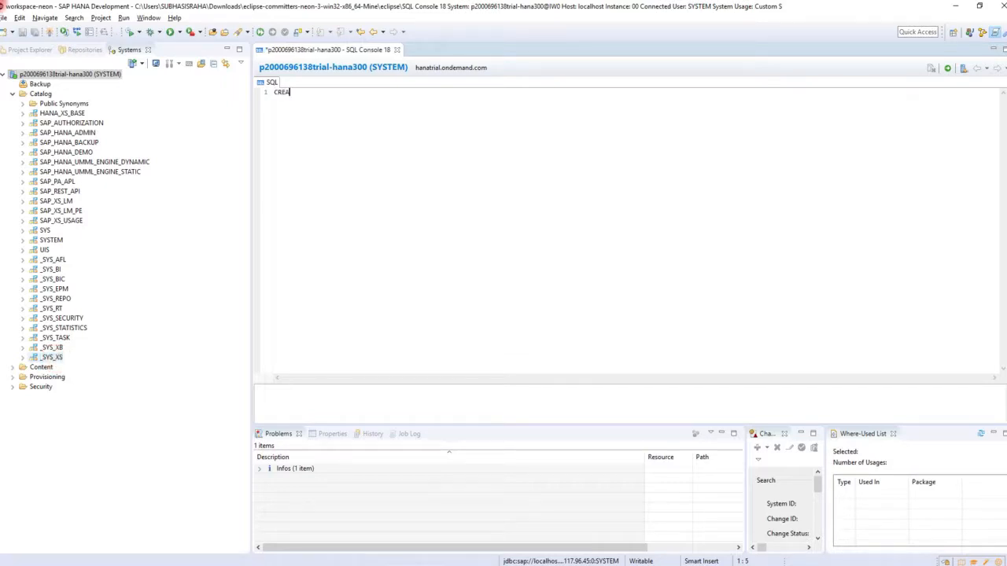
text(TE SCHEMA "MYSCHEMA)
text(2018NOV")
key(ctrl+a)
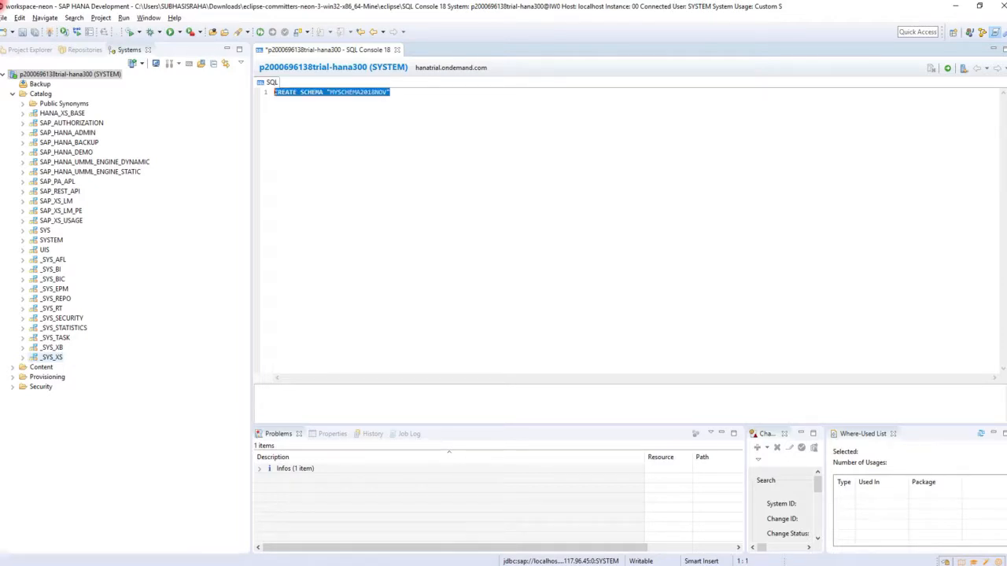
click(949, 69)
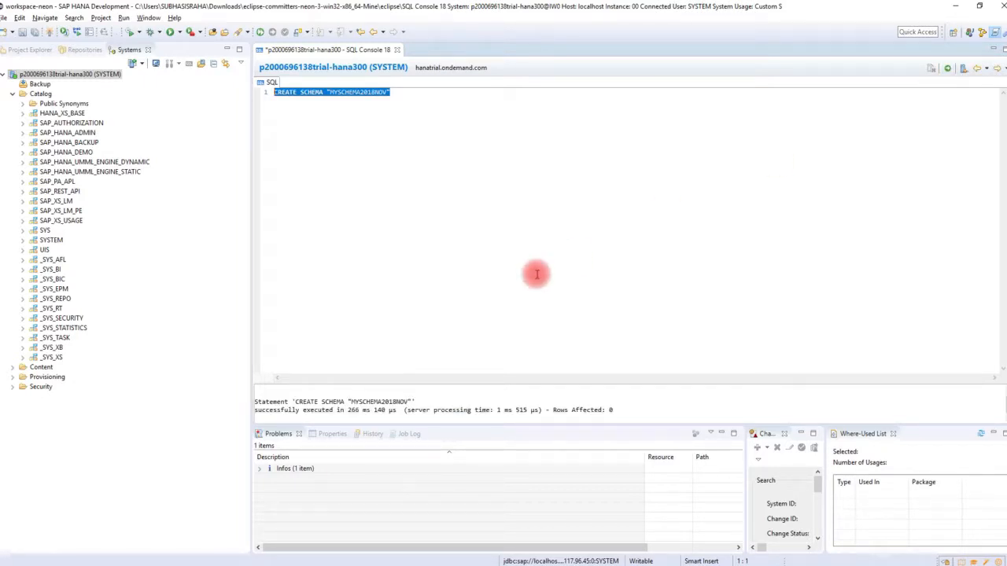
click(412, 94)
key(Return)
key(Return)
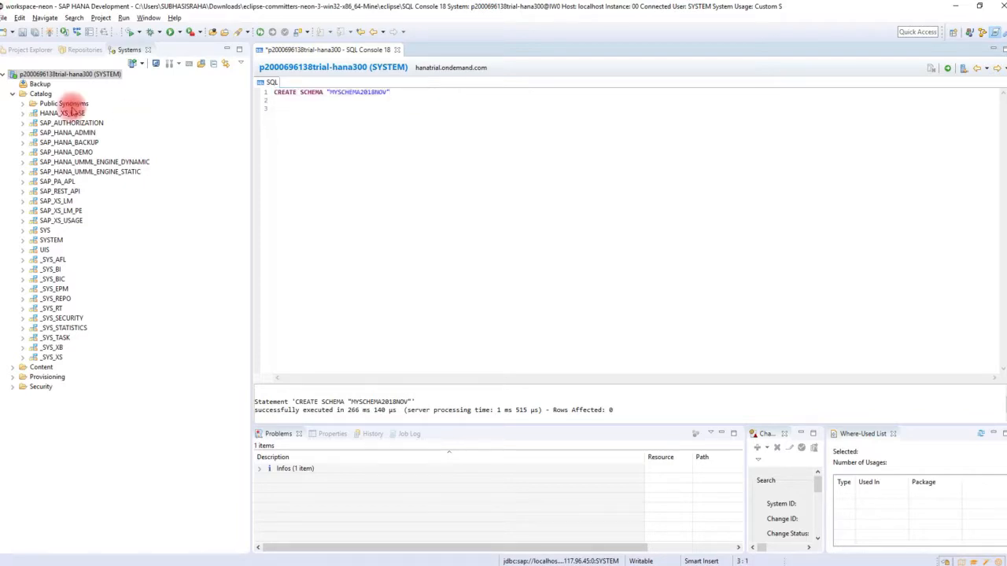
Refresh the Catalog folder and expand the MYSCHEMA2018NOV schema
click(37, 94)
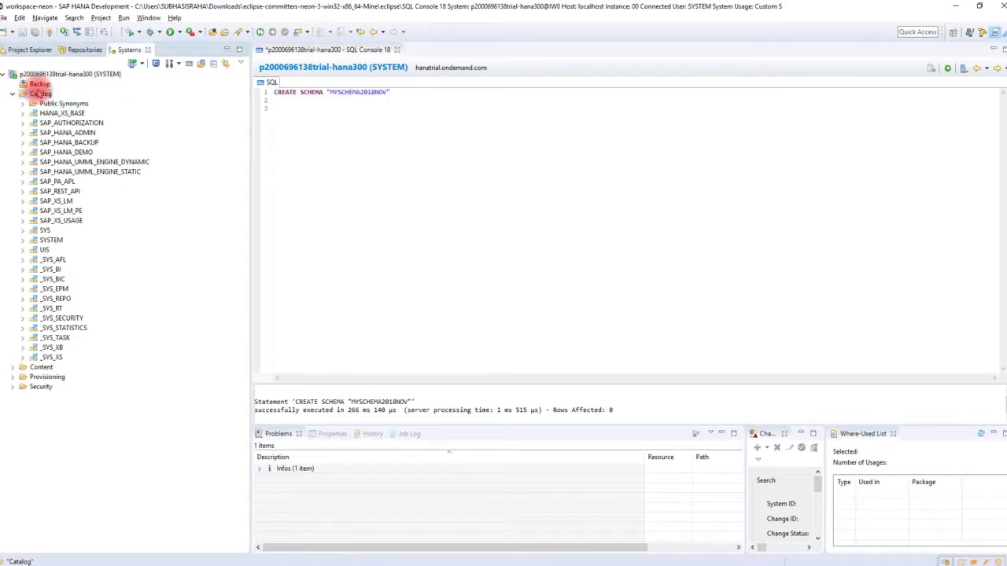
right_click(39, 93)
click(150, 140)
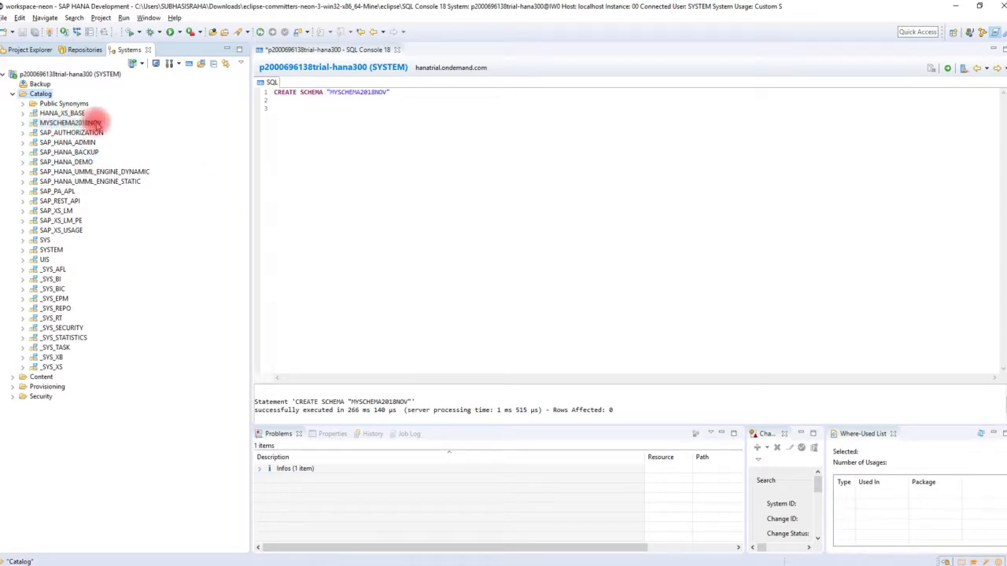
click(22, 123)
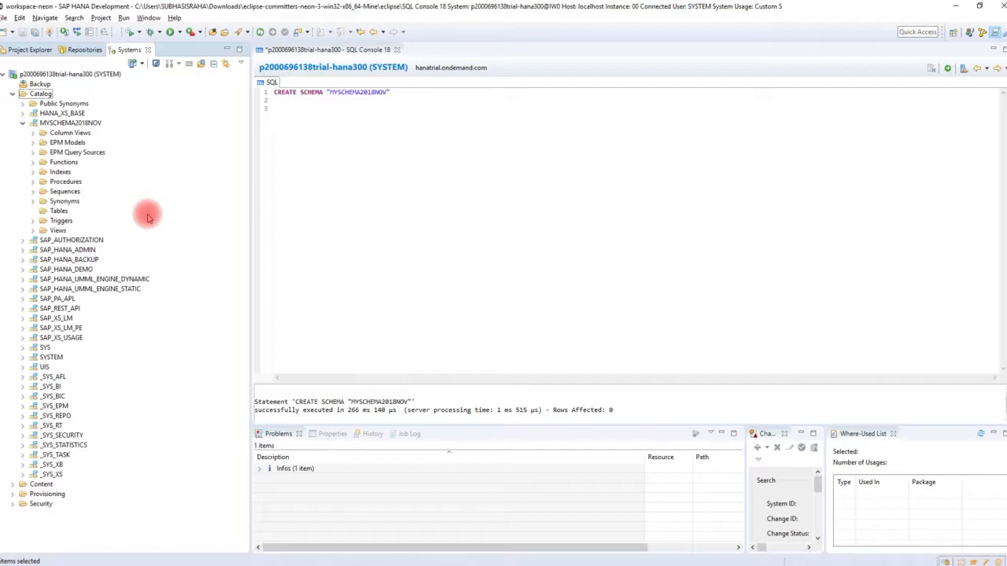
click(379, 314)
key(F9)
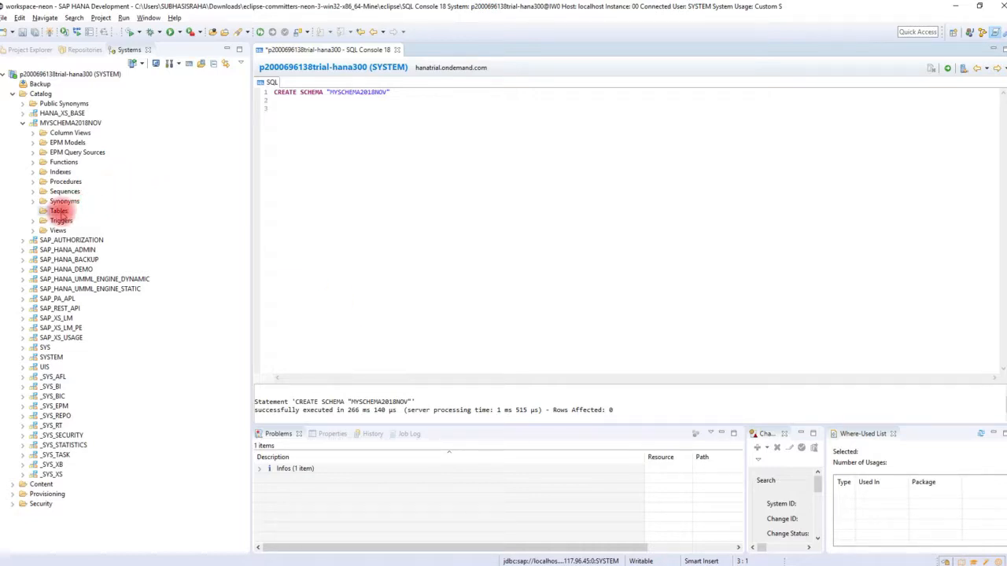
Start a new table definition from the Tables folder of the MYSCHEMA2018NOV schema
click(59, 213)
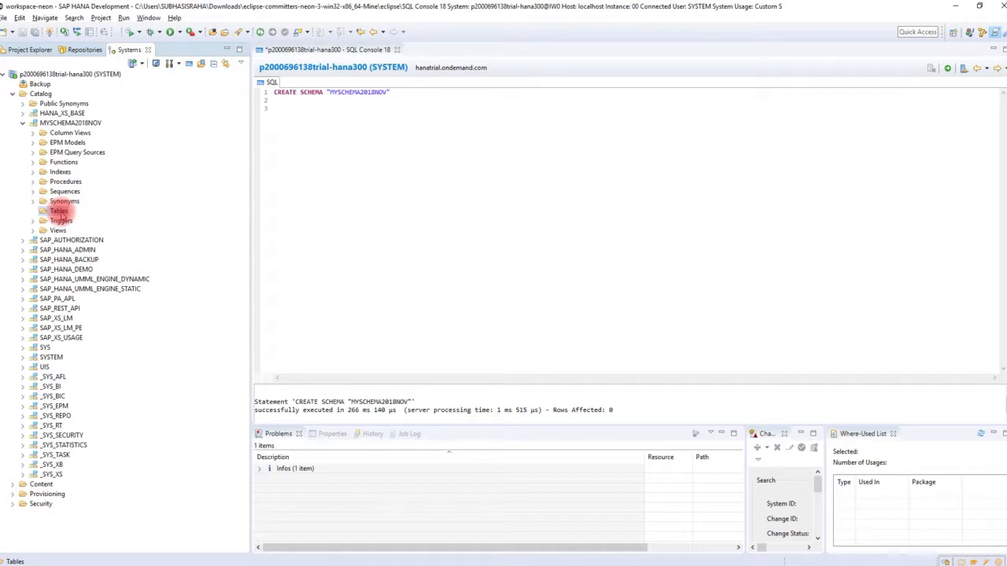
right_click(61, 213)
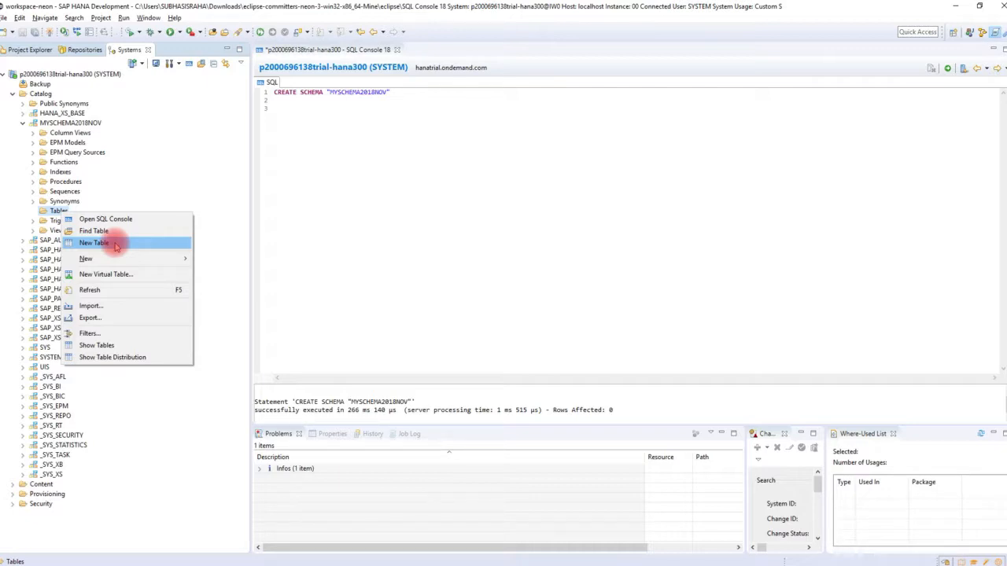
click(115, 246)
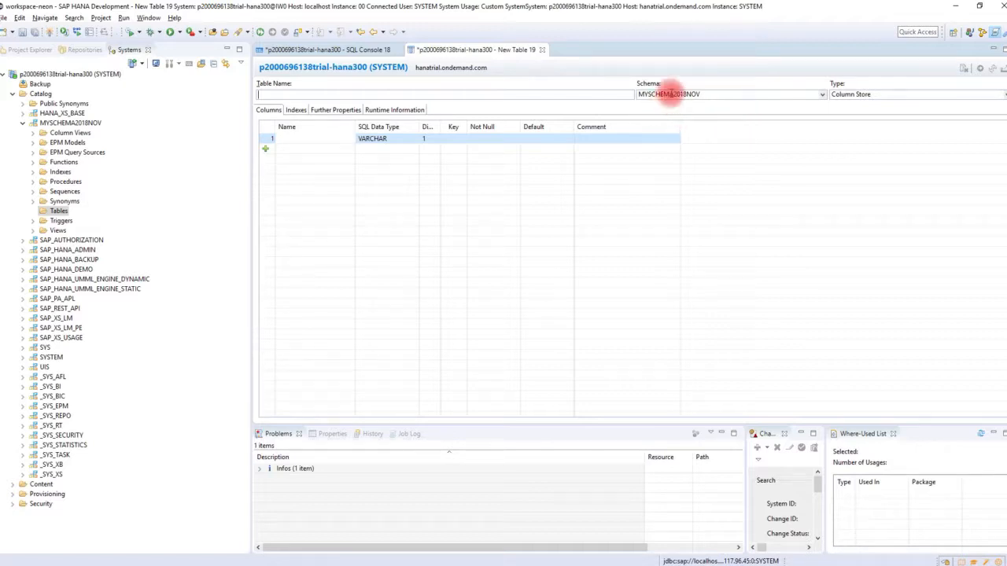
Keep MYSCHEMA2018NOV as the new table's schema, set its type to Row Store and name it MYTABLEROW
click(706, 93)
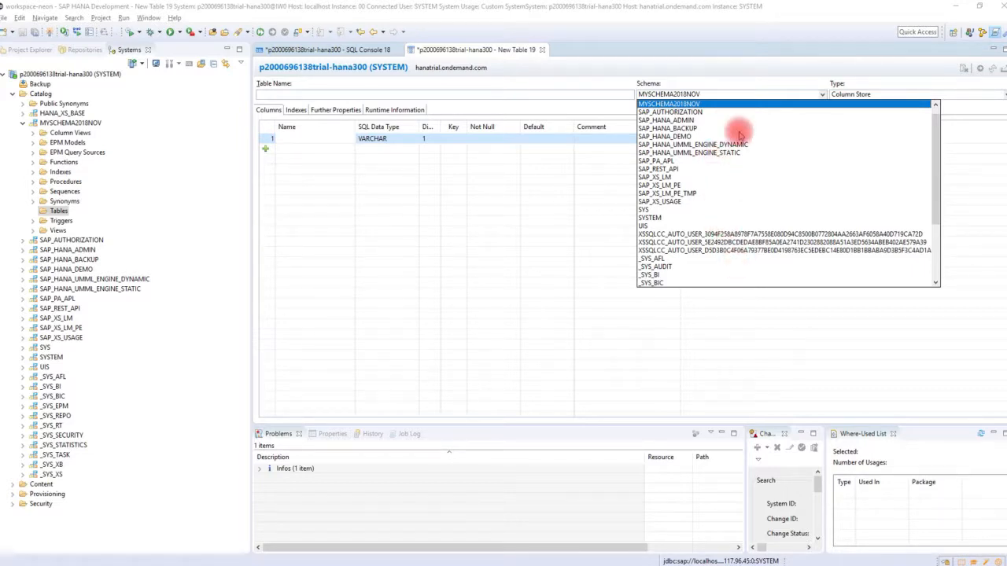
click(748, 85)
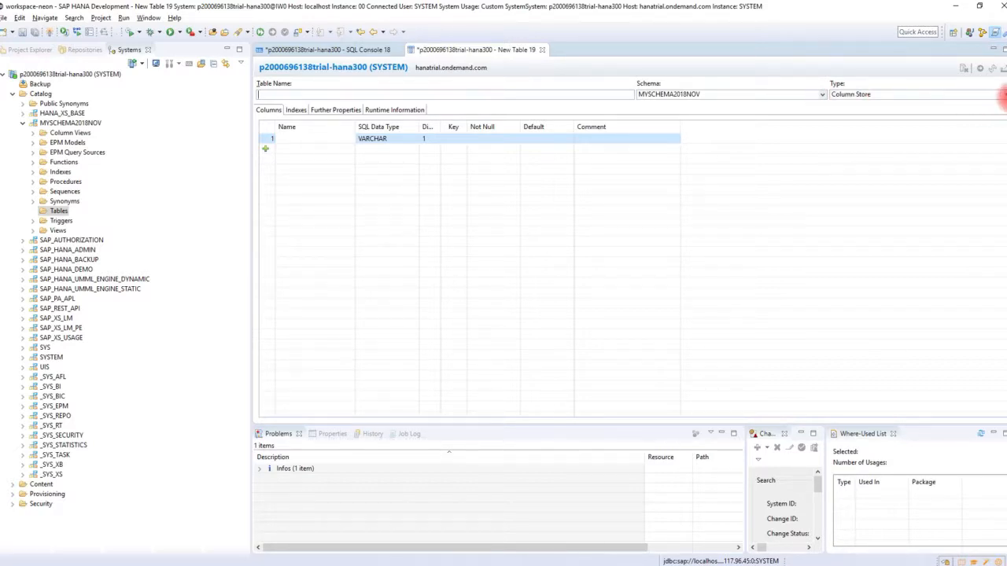
click(1002, 93)
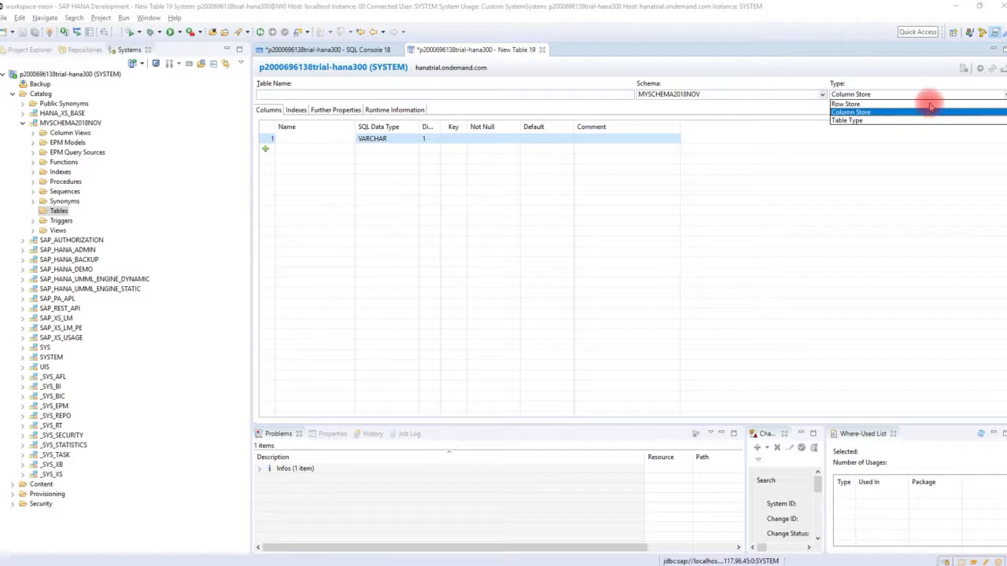
click(930, 104)
click(350, 95)
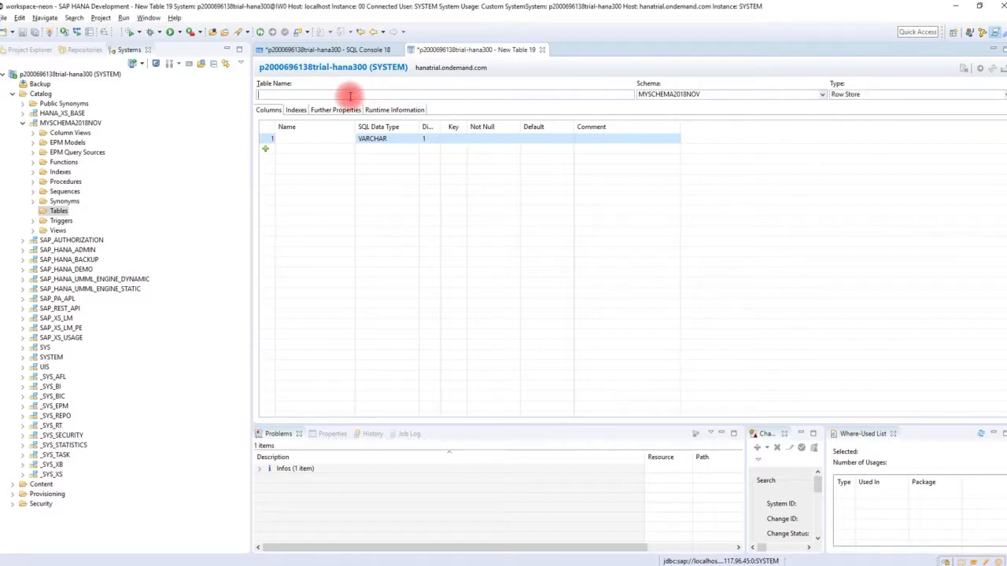
text(MYTABLEROW)
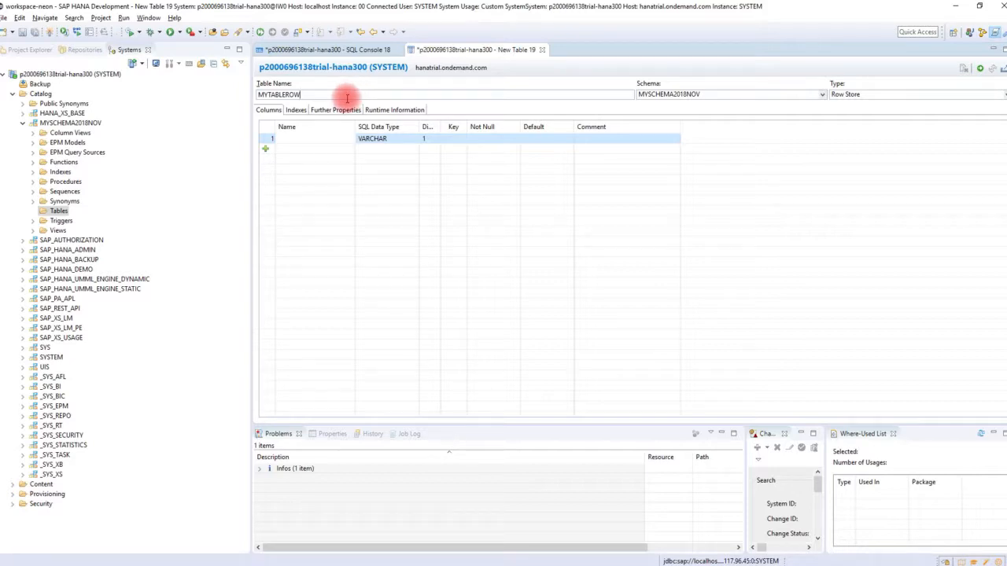
Define three columns in the table named ID, NAME and ADDRESS
click(299, 140)
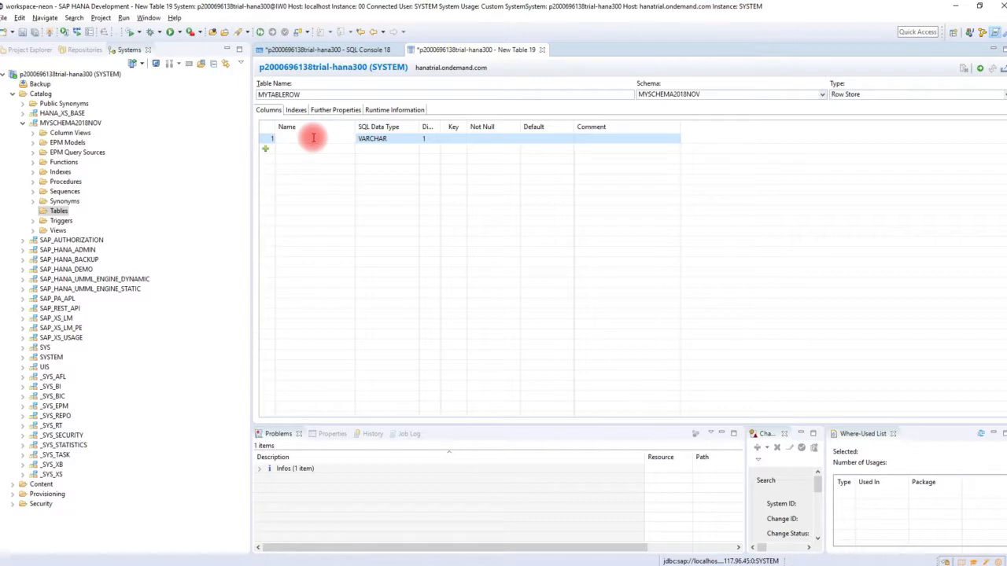
text(ID)
click(266, 151)
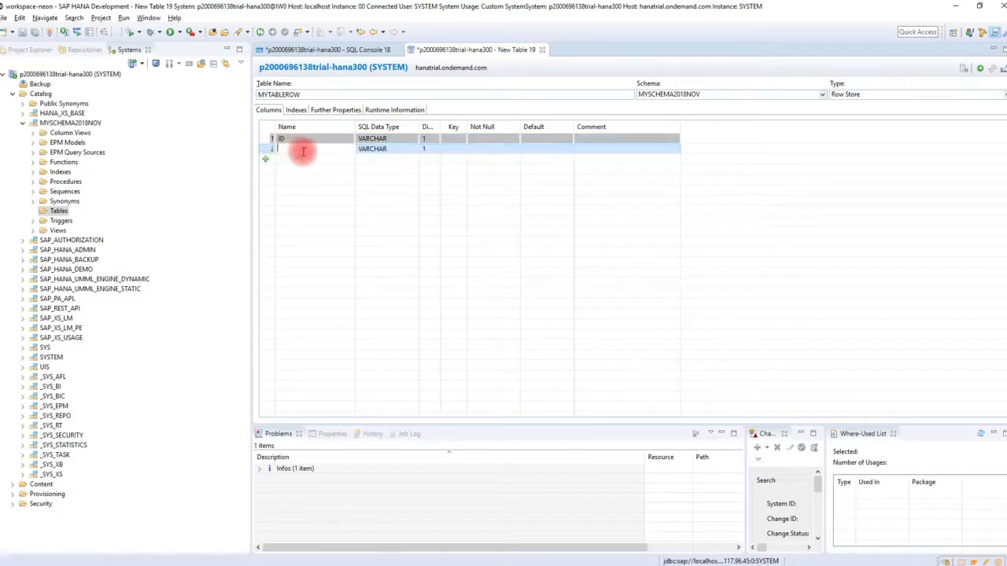
text(NAME)
click(267, 162)
text(ADDRESS)
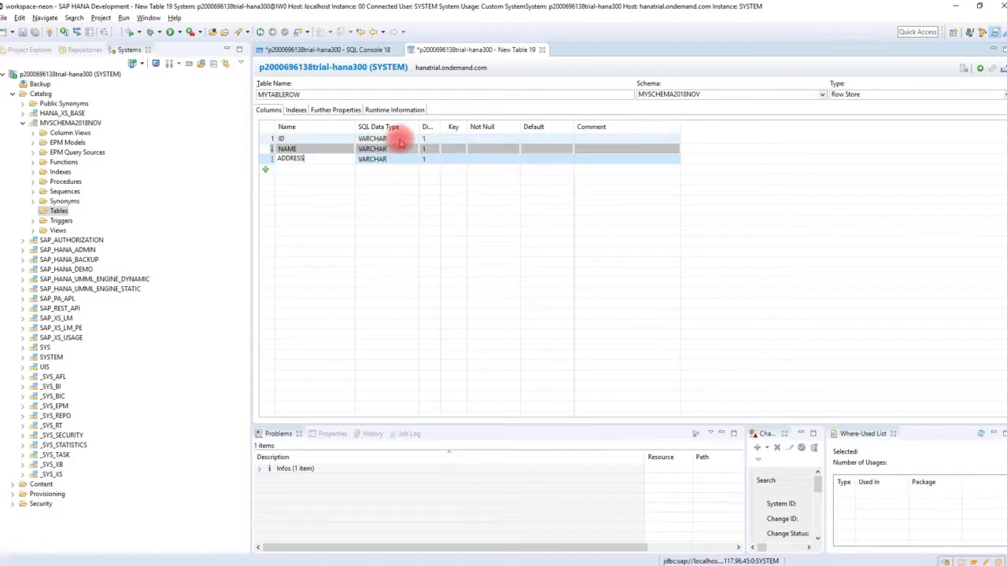
Set the SQL data type of ID to BIGINT and of ADDRESS to NVARCHAR, keeping VARCHAR for NAME
click(400, 139)
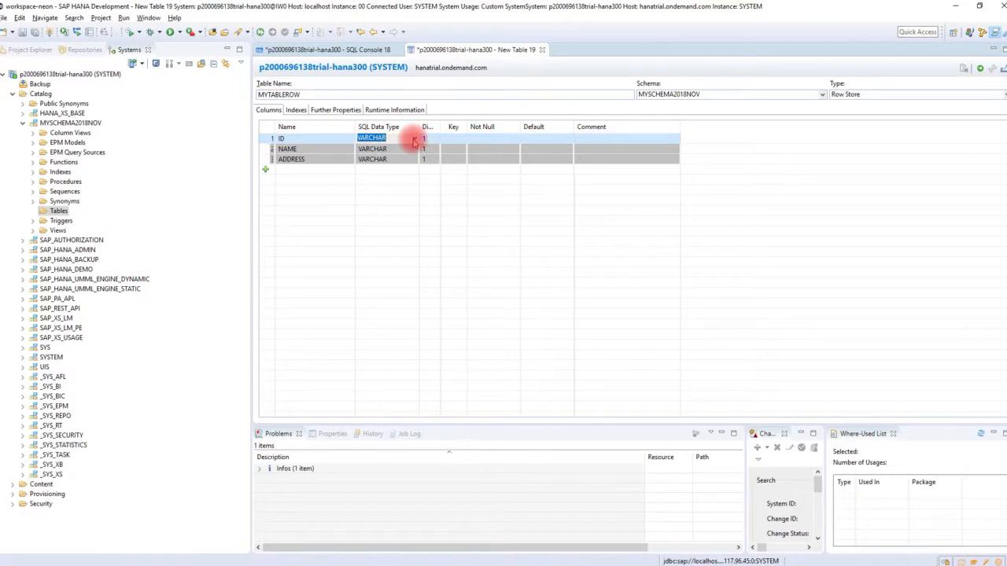
click(413, 139)
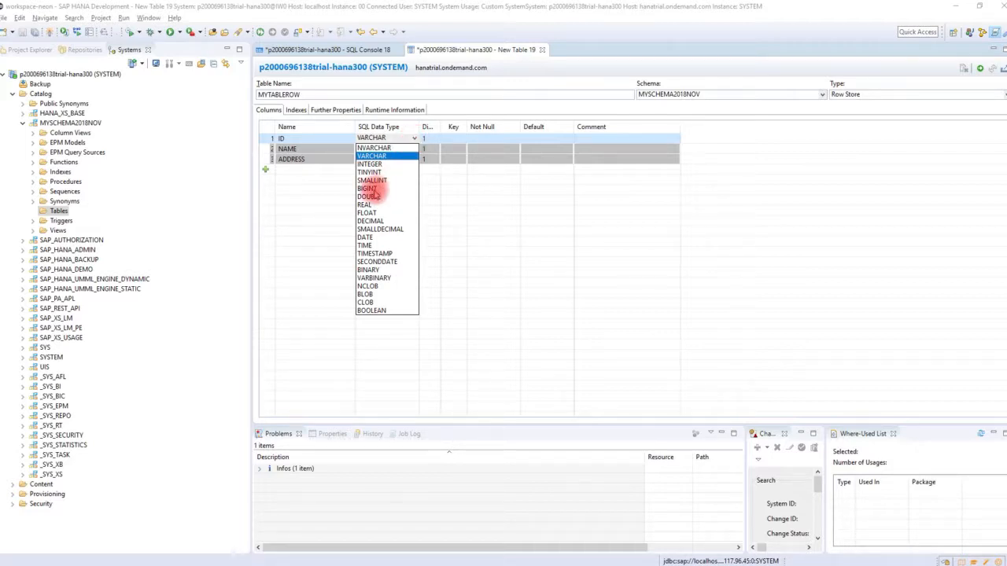
click(373, 188)
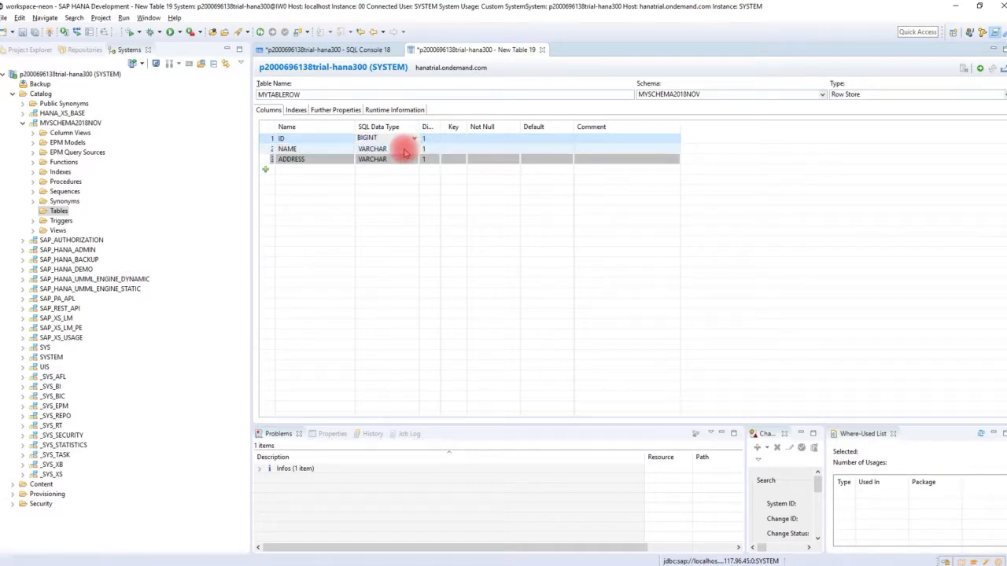
click(411, 150)
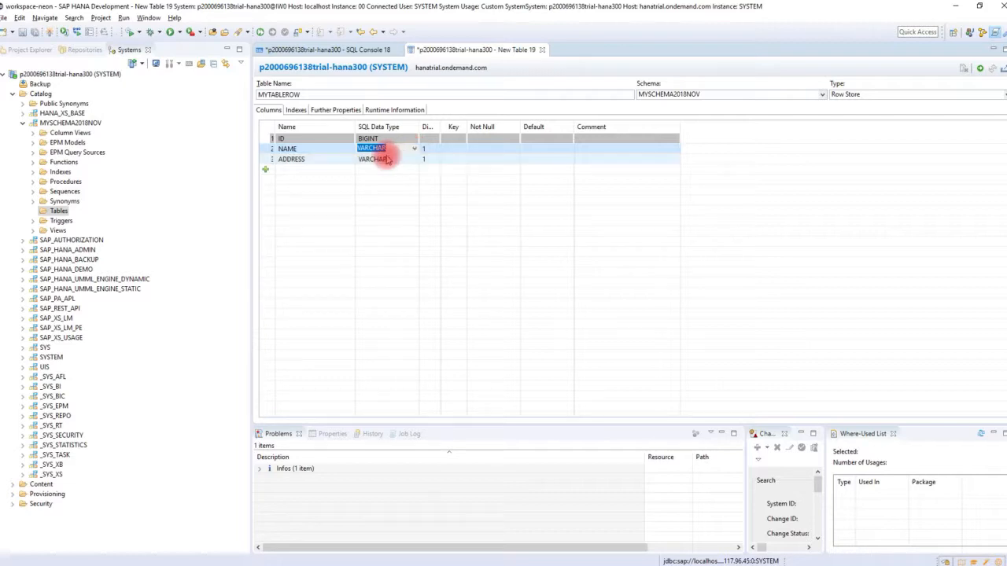
click(412, 161)
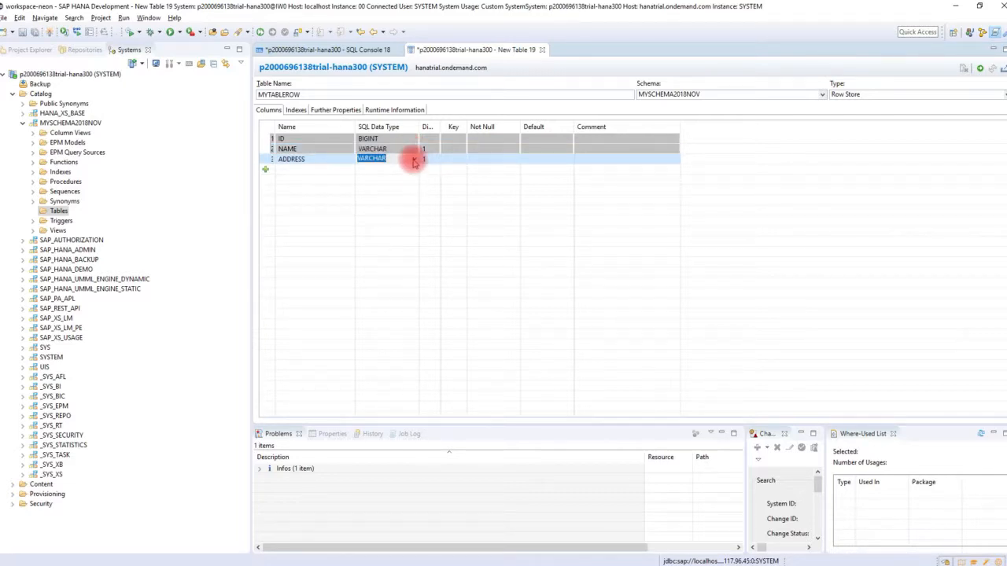
click(415, 160)
click(400, 168)
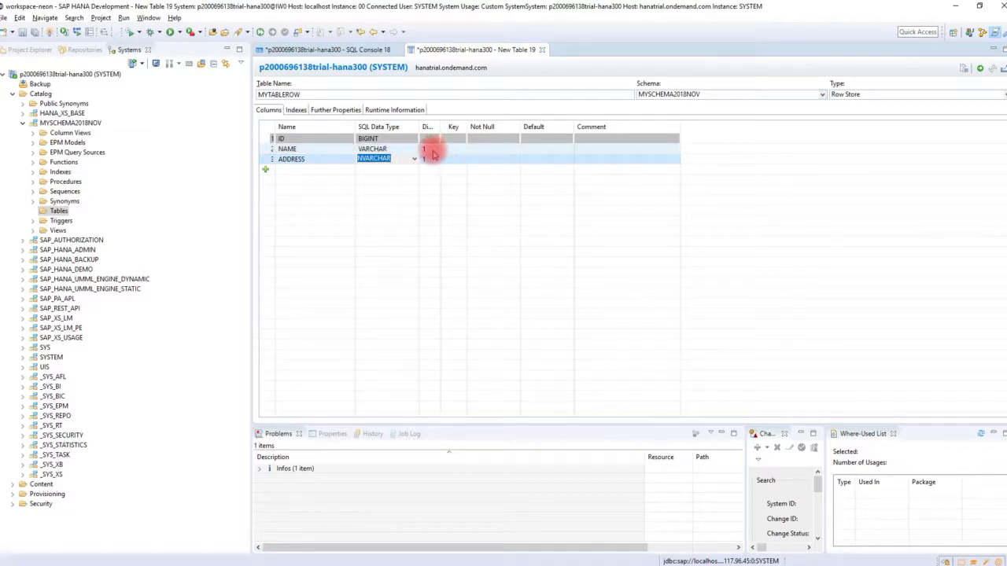
drag(440, 127, 471, 126)
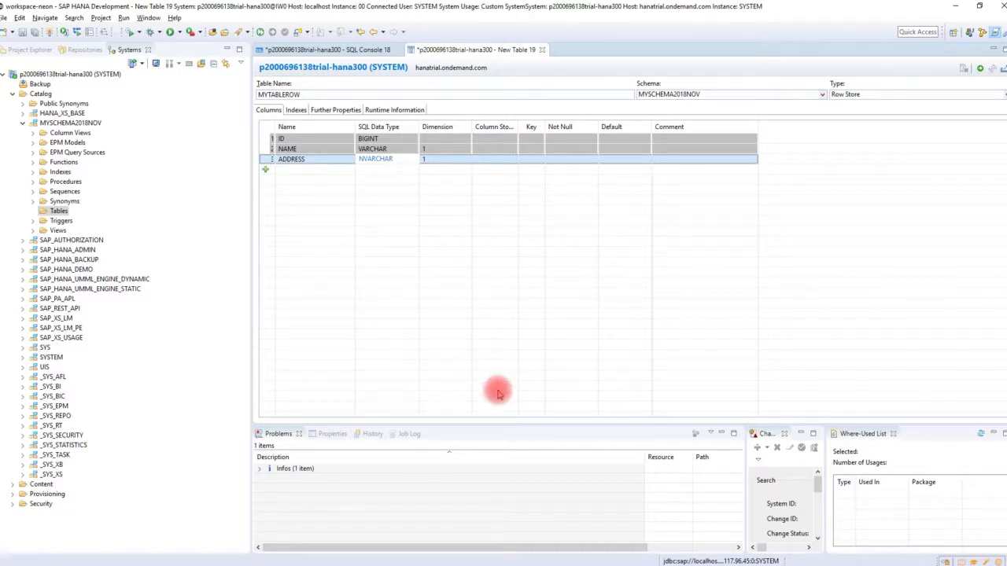
key(F9)
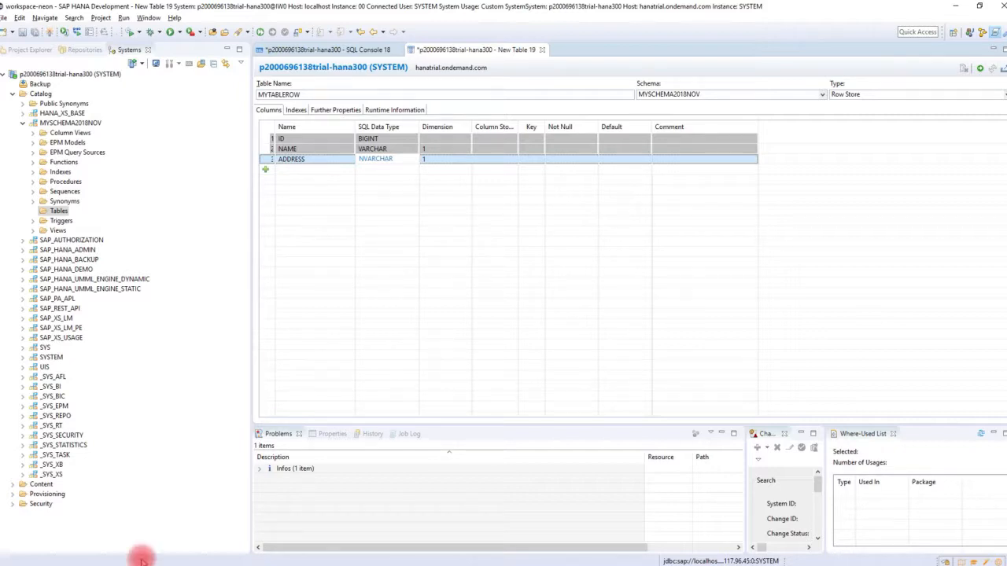
click(253, 565)
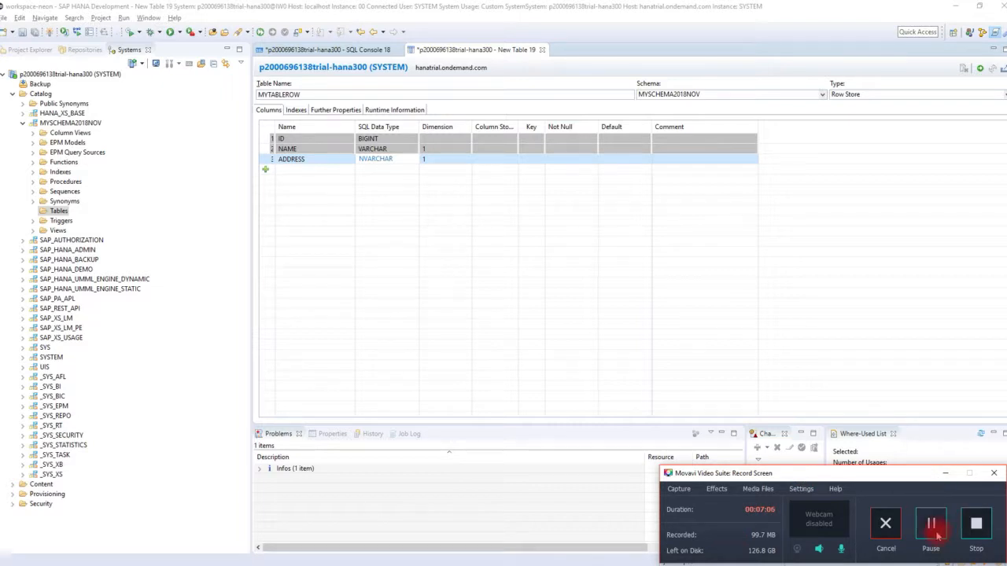
click(945, 477)
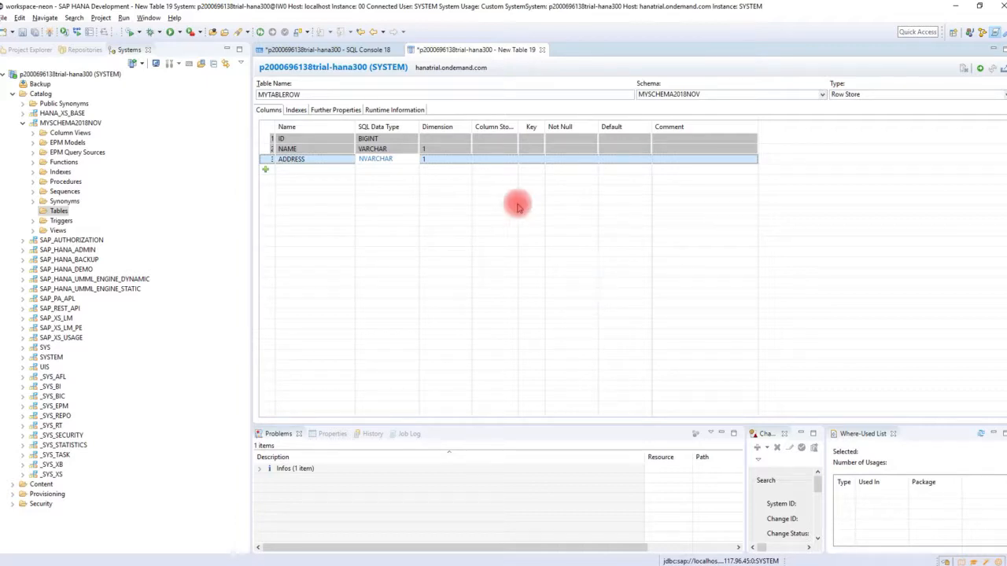
Set the dimension of the NAME column to 100 and of the ADDRESS column to 200
click(449, 150)
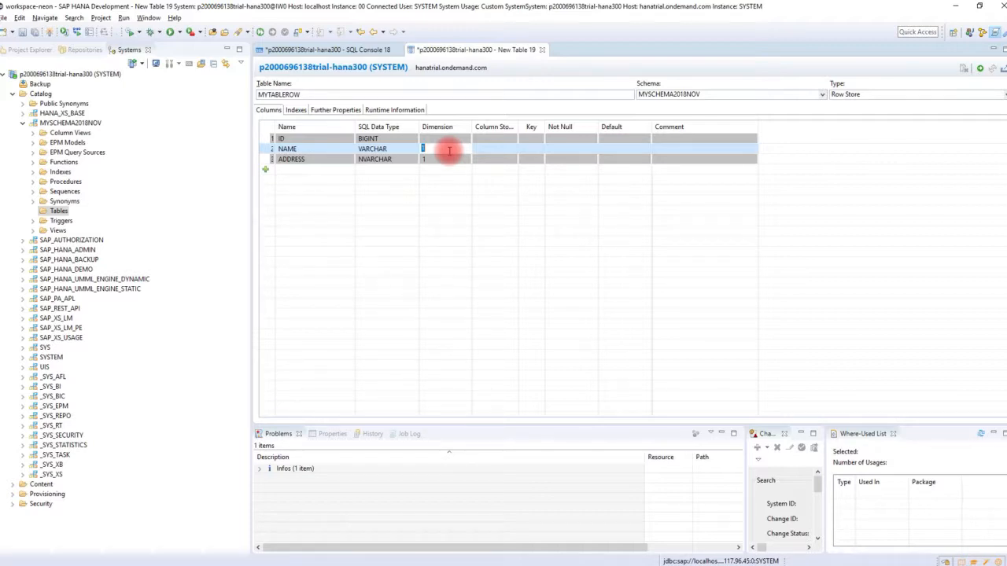
text(100)
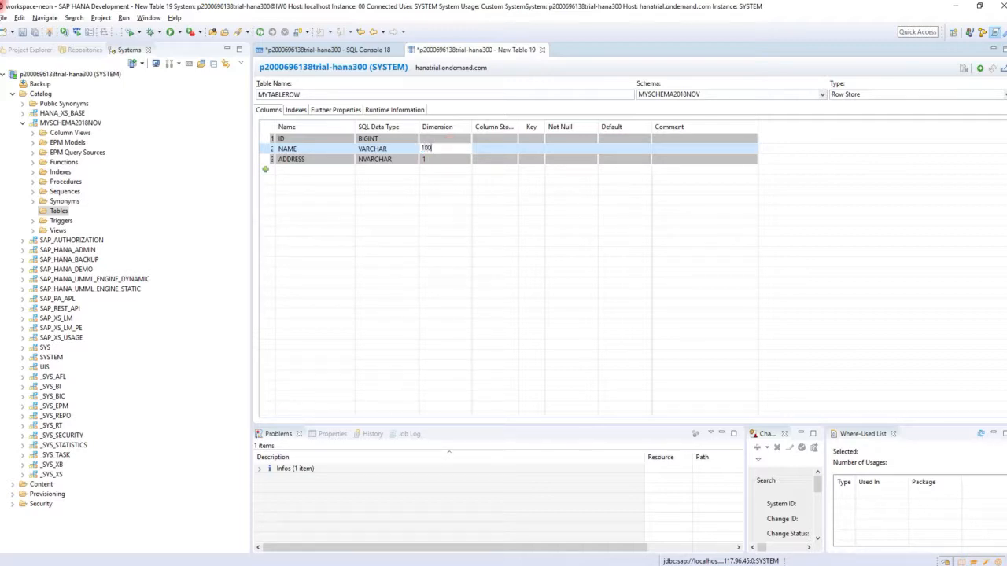
click(439, 159)
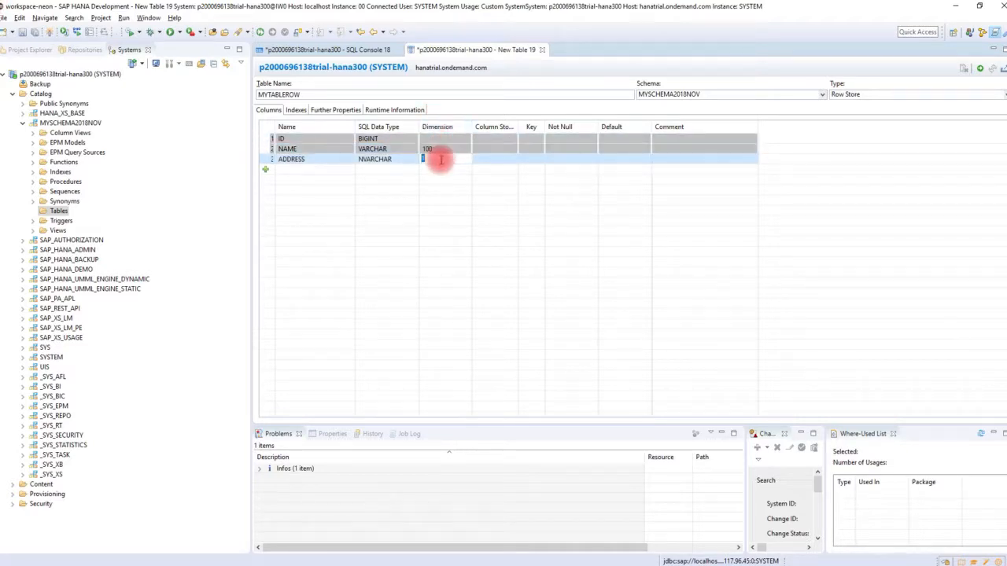
text(200)
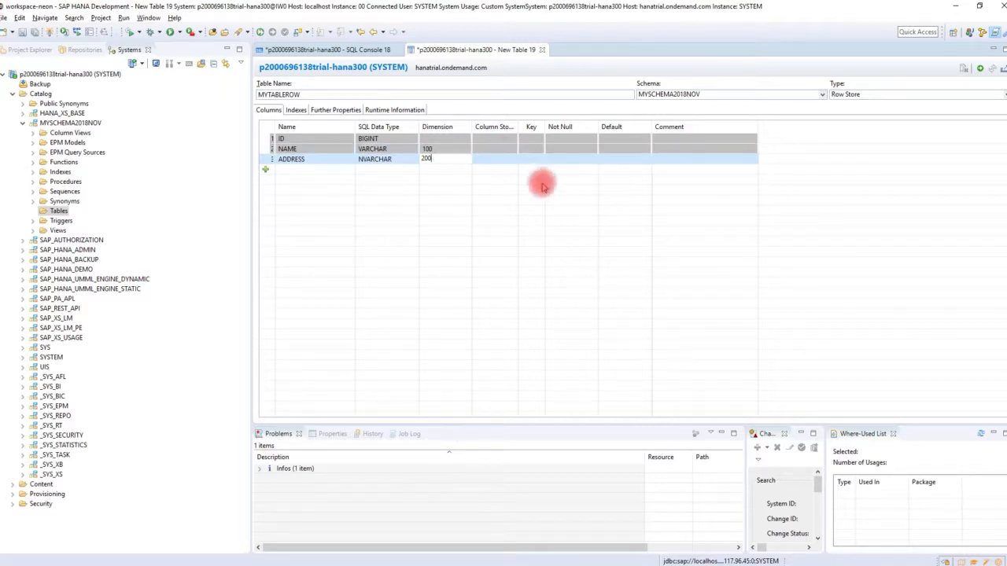
Widen the Column Store Data Type column and check its cells for NAME and ADDRESS
drag(518, 126, 556, 126)
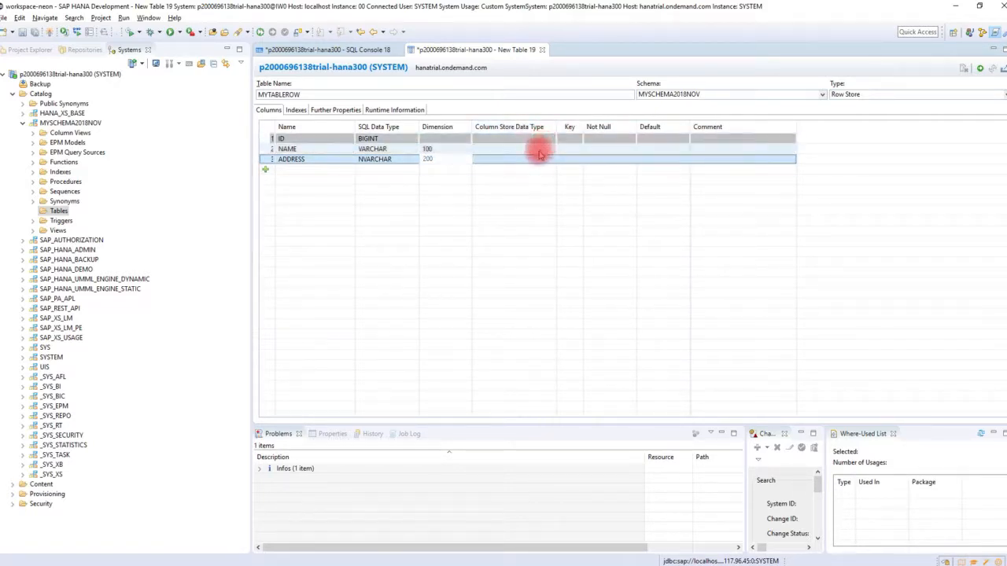
click(540, 151)
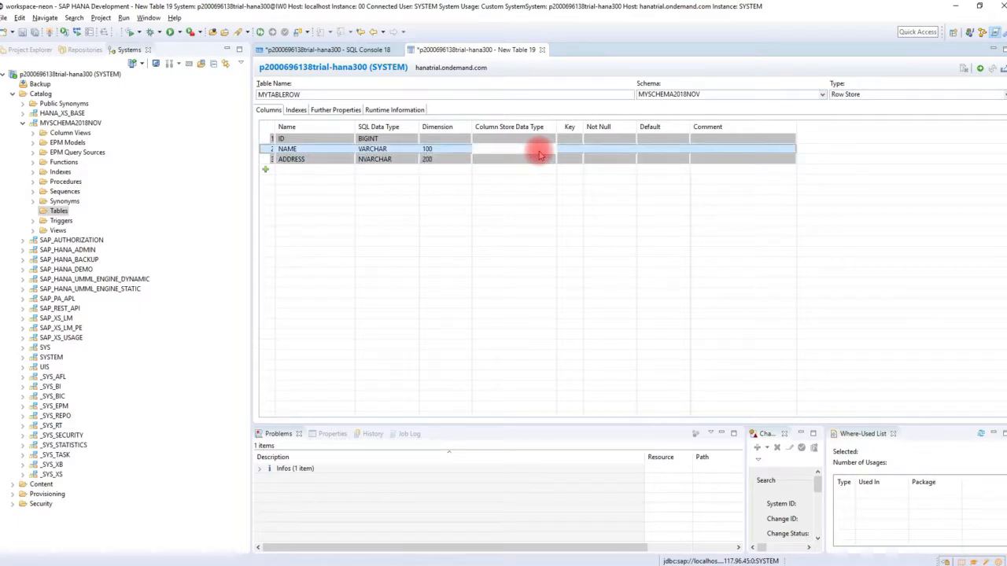
click(526, 162)
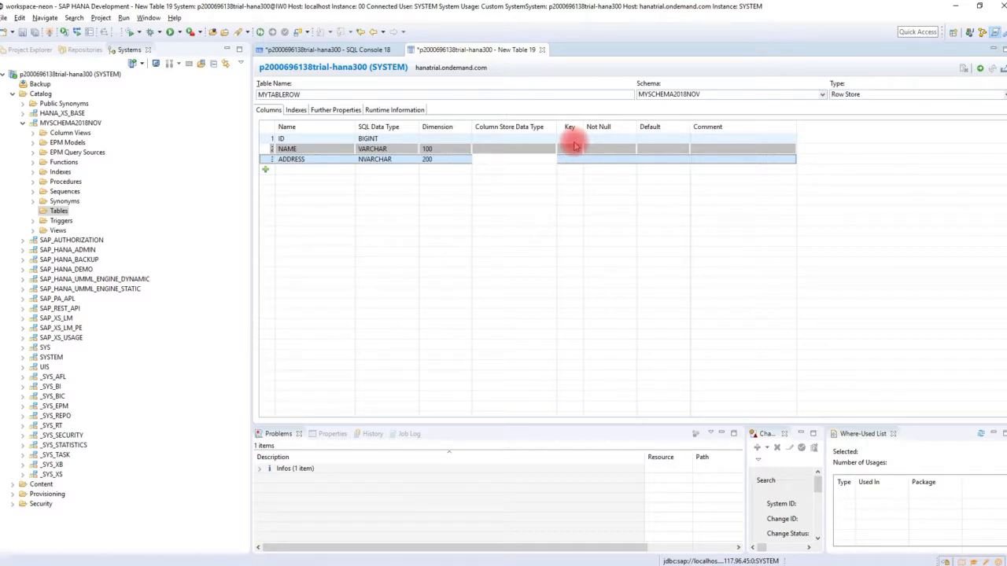
Make ID the table's key column and mark NAME as Not Null, leaving the default for ID empty
click(575, 140)
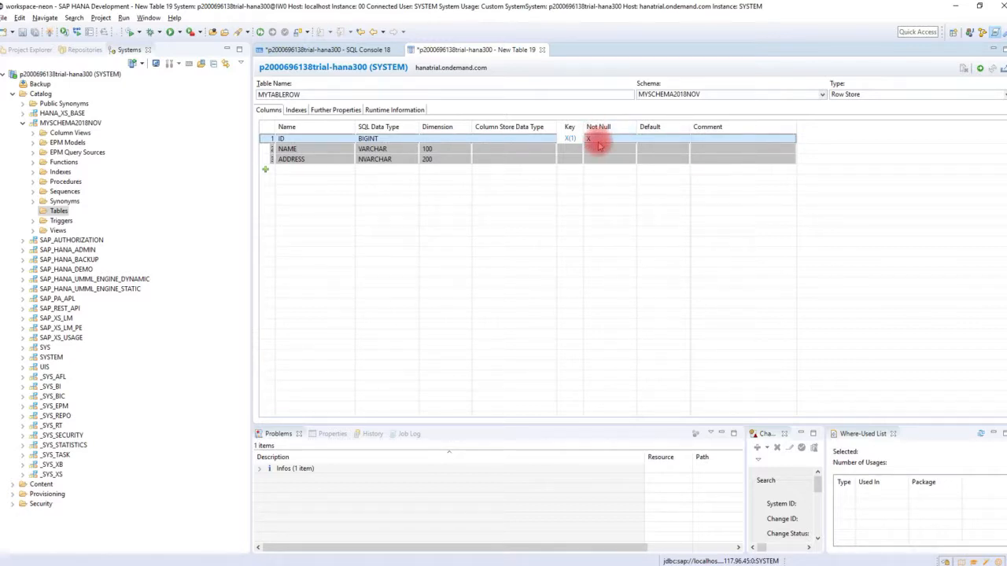
click(673, 138)
click(685, 140)
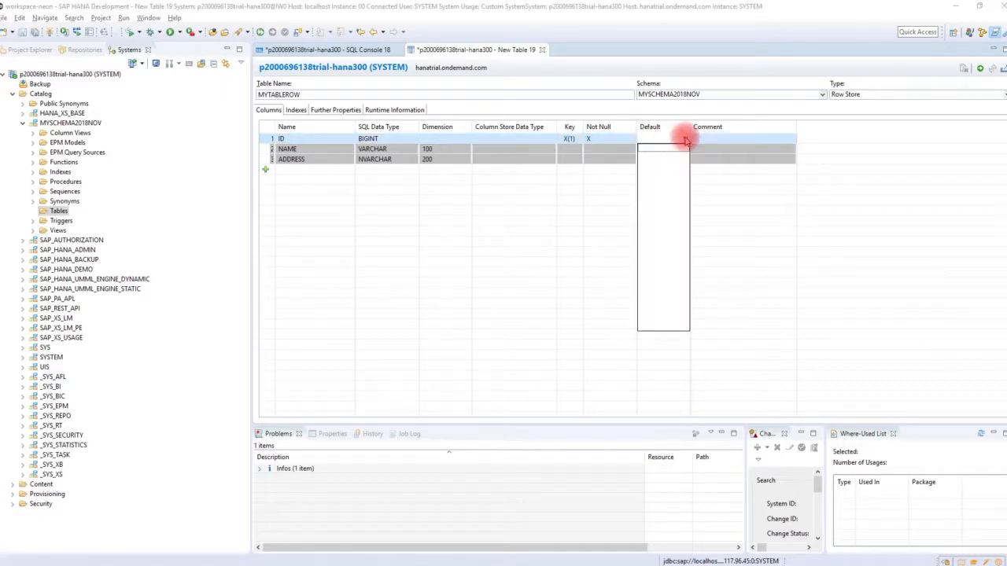
click(685, 140)
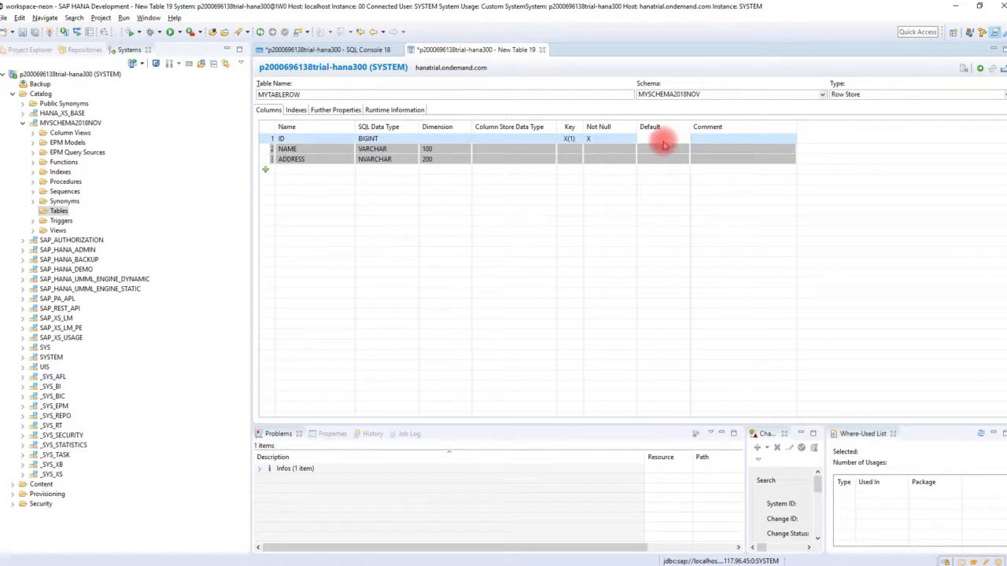
click(663, 142)
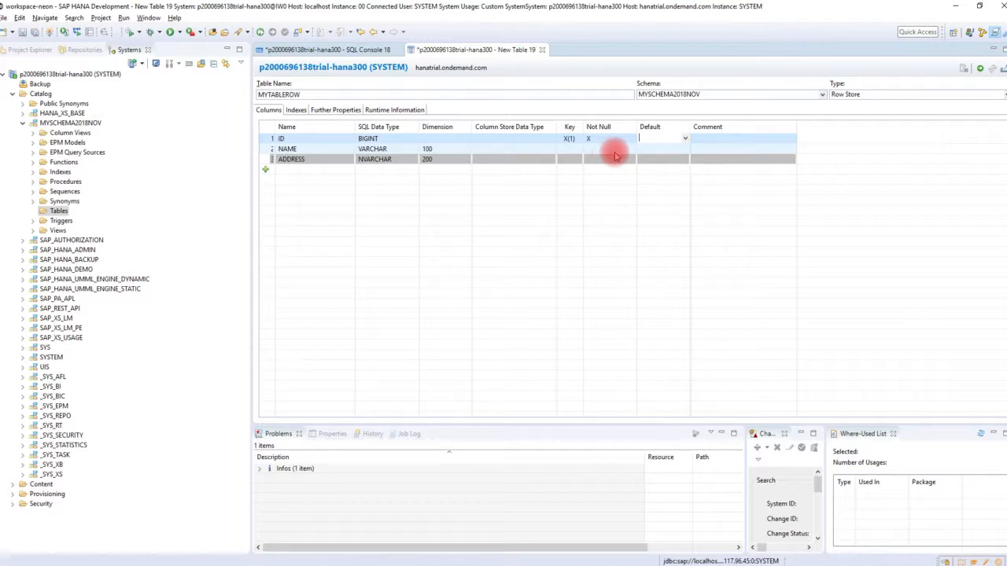
click(611, 152)
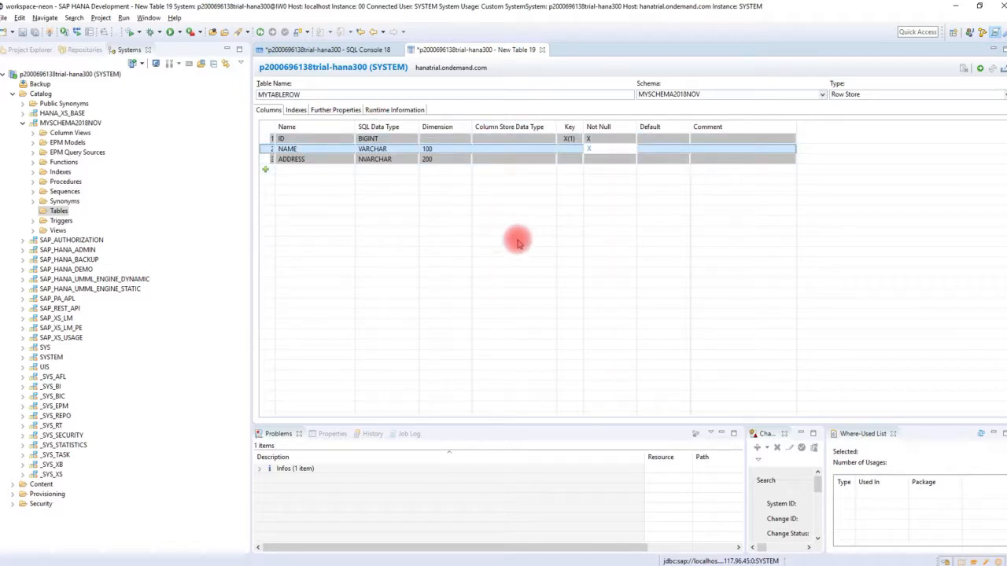
Add an index named IDX_NAME with the type Index to the table
click(295, 109)
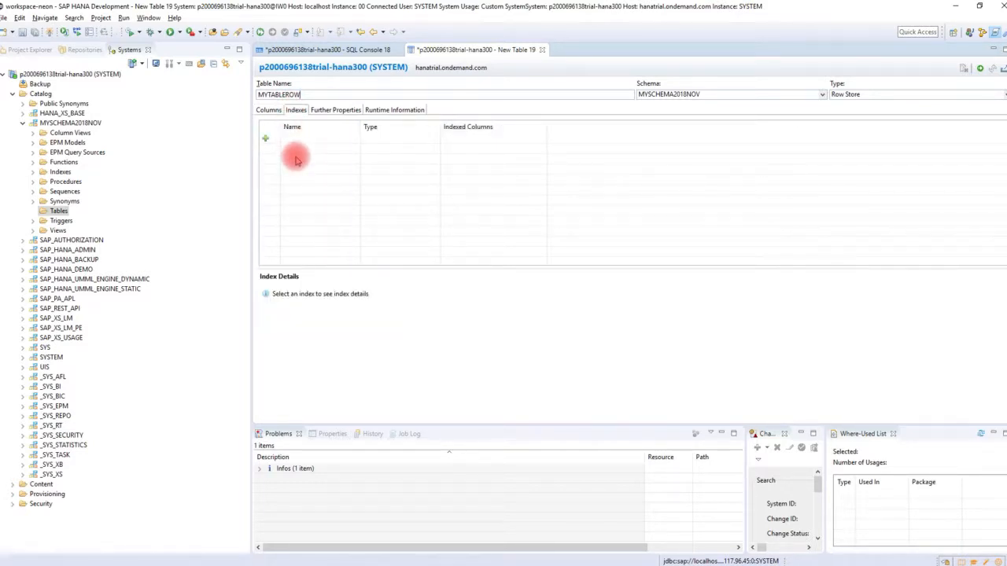
click(265, 139)
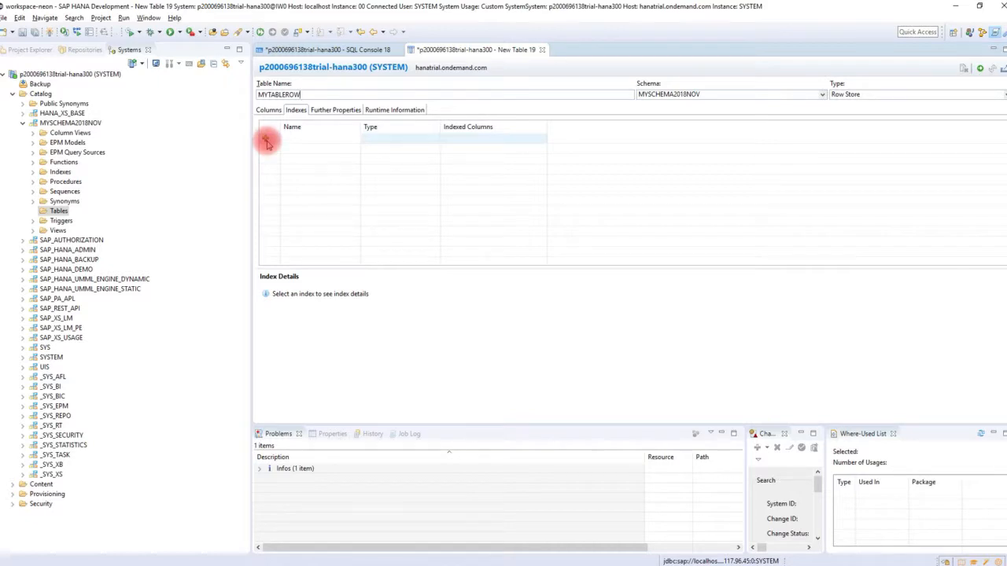
click(305, 139)
click(266, 141)
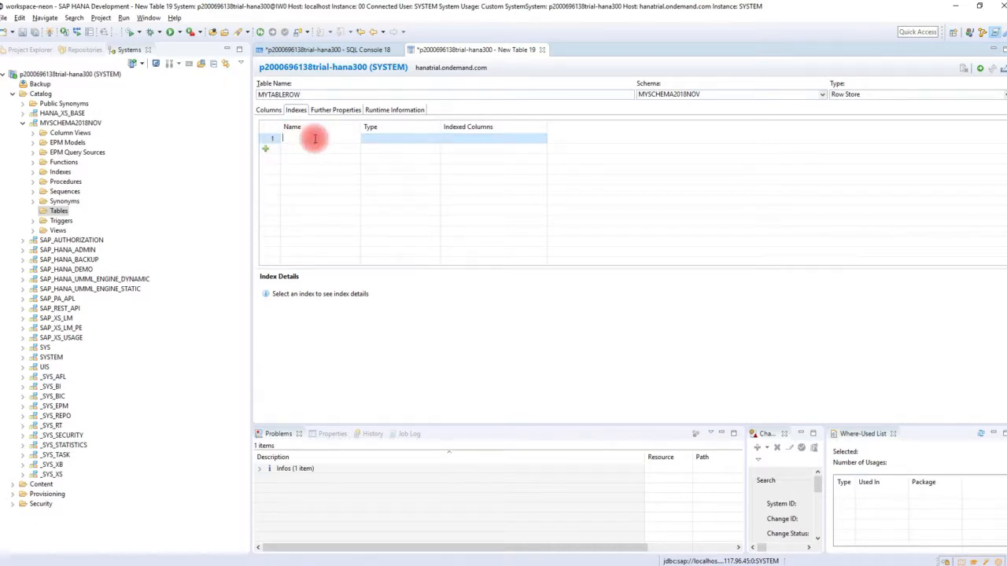
text(IDX_NAME)
click(415, 141)
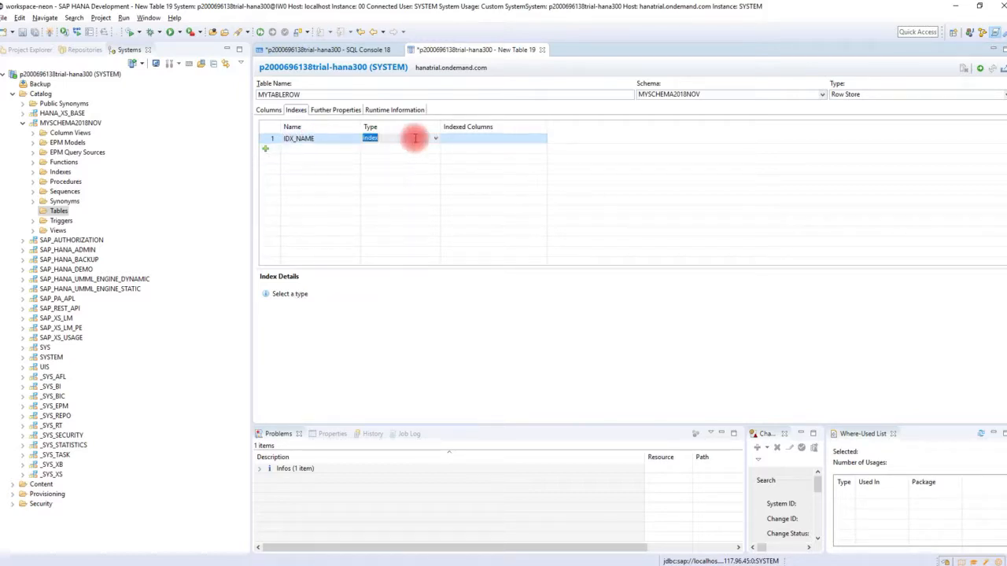
click(436, 140)
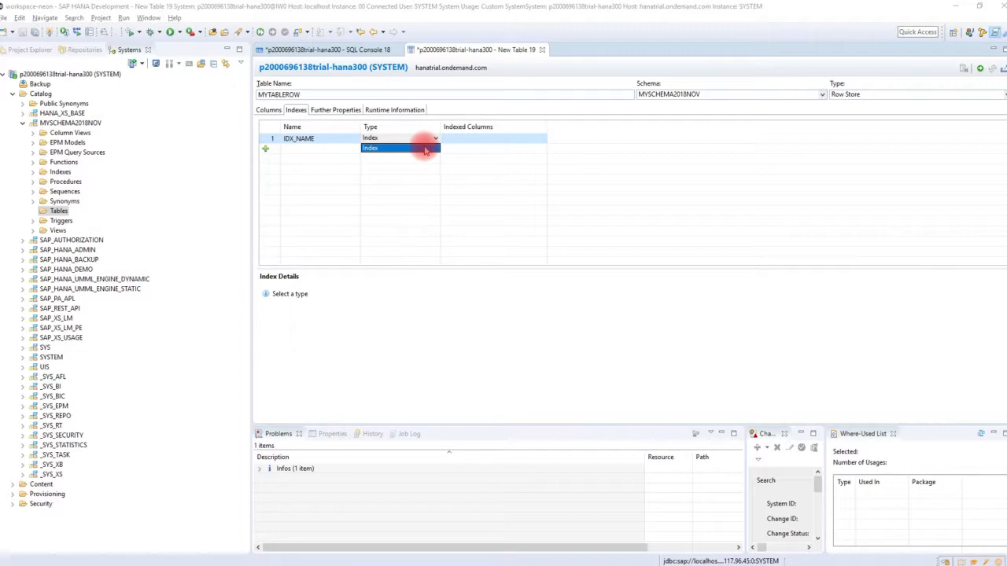
click(425, 150)
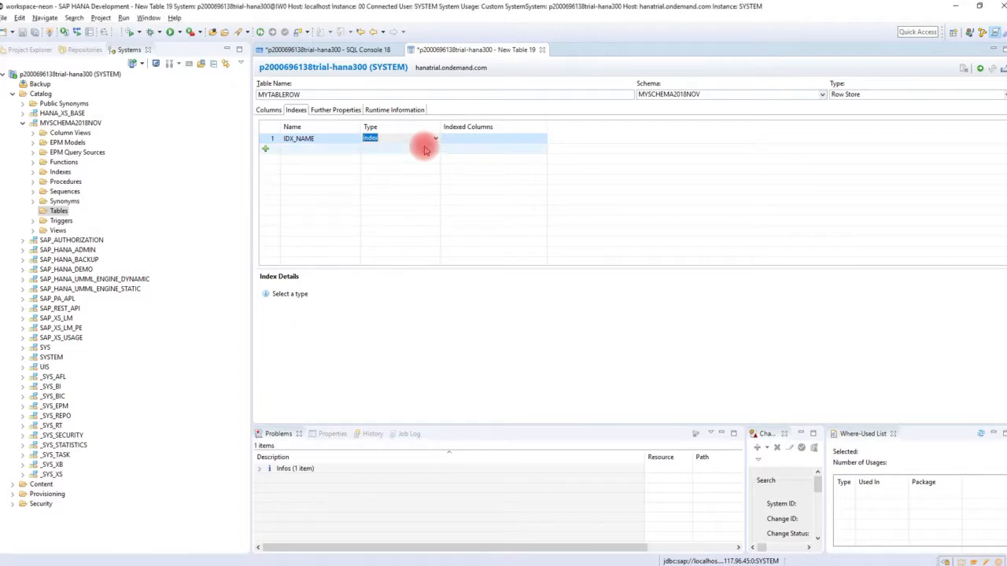
click(488, 142)
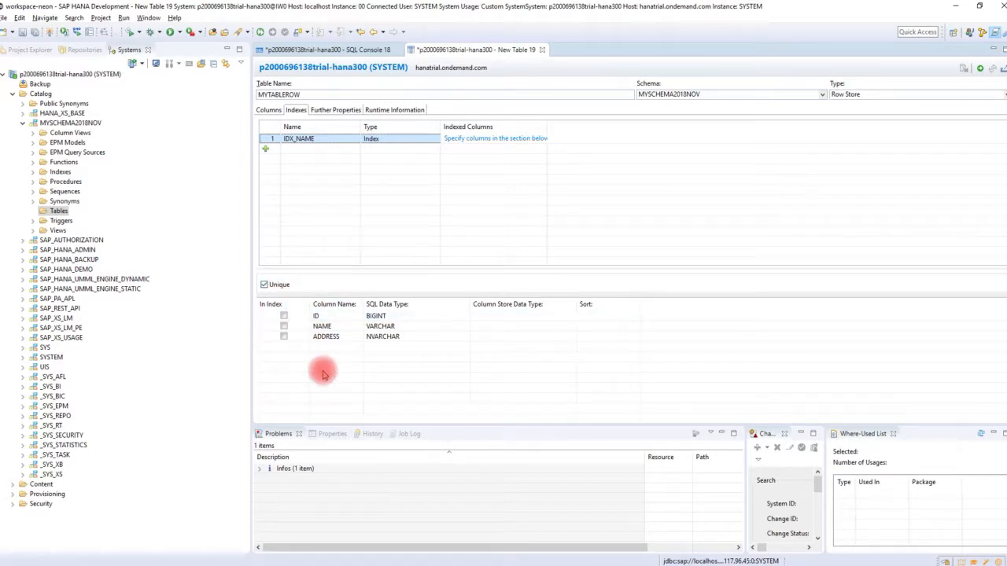
Make IDX_NAME non-unique and include the NAME column in it with ASC sorting
click(264, 285)
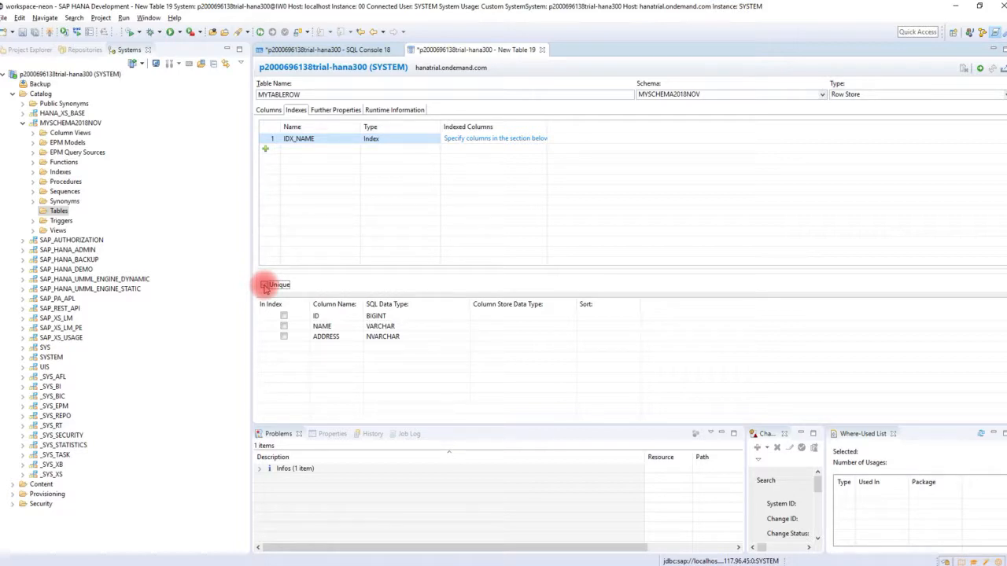
click(297, 142)
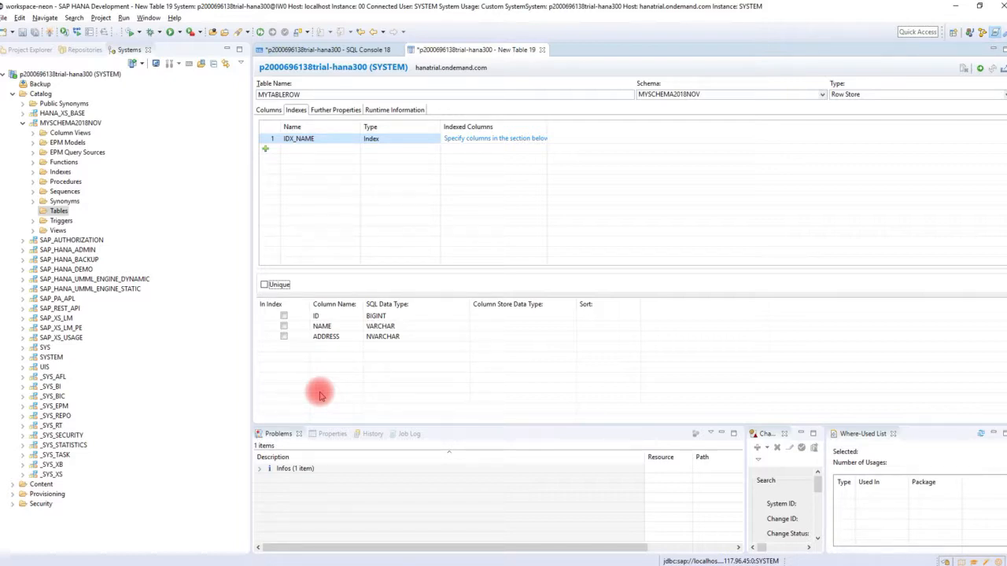
click(284, 326)
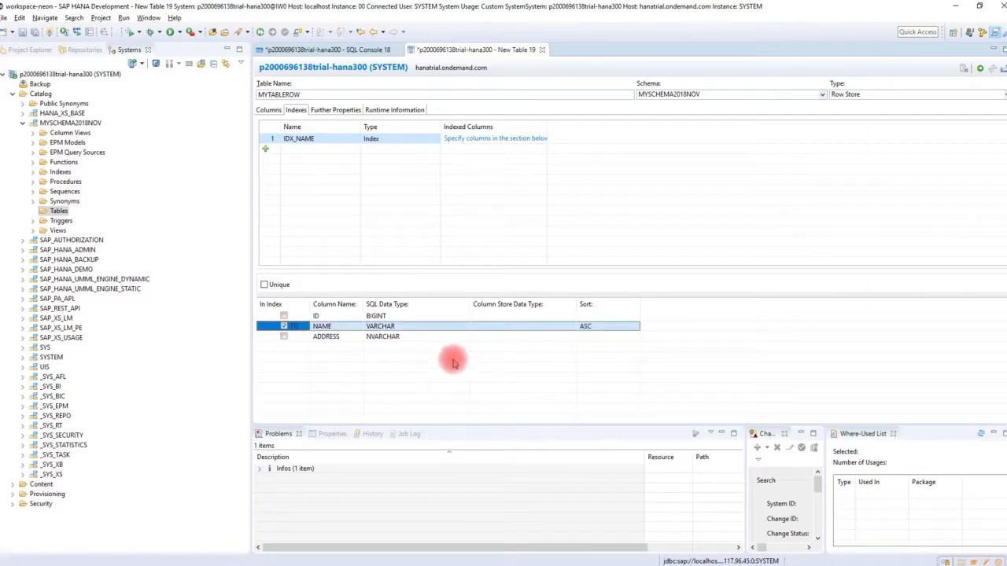
click(610, 328)
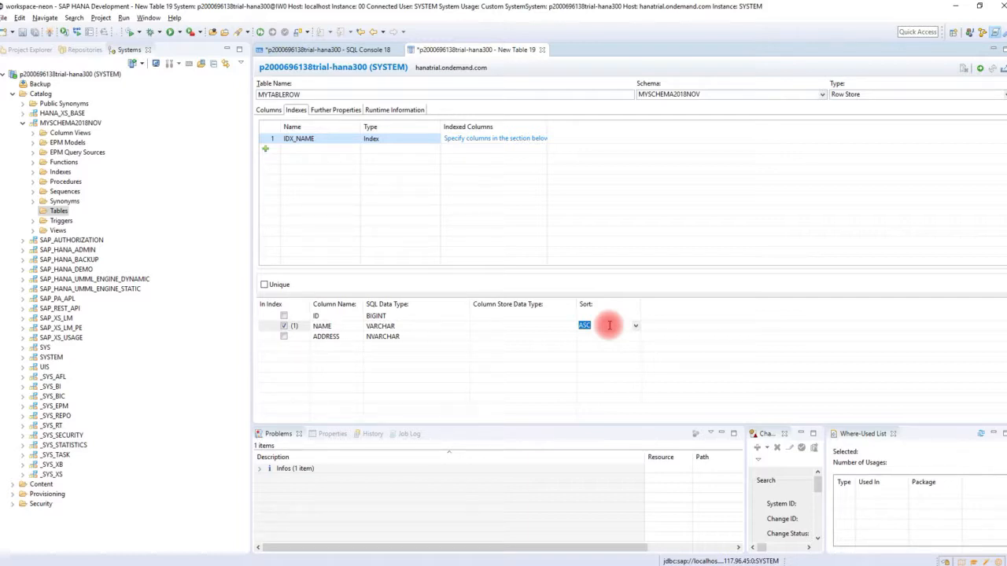
click(636, 327)
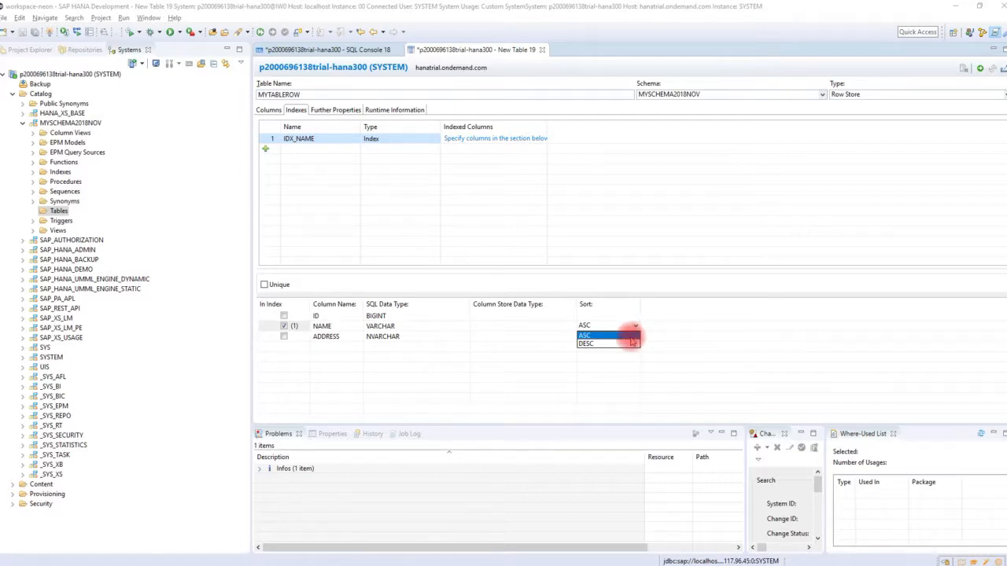
click(626, 336)
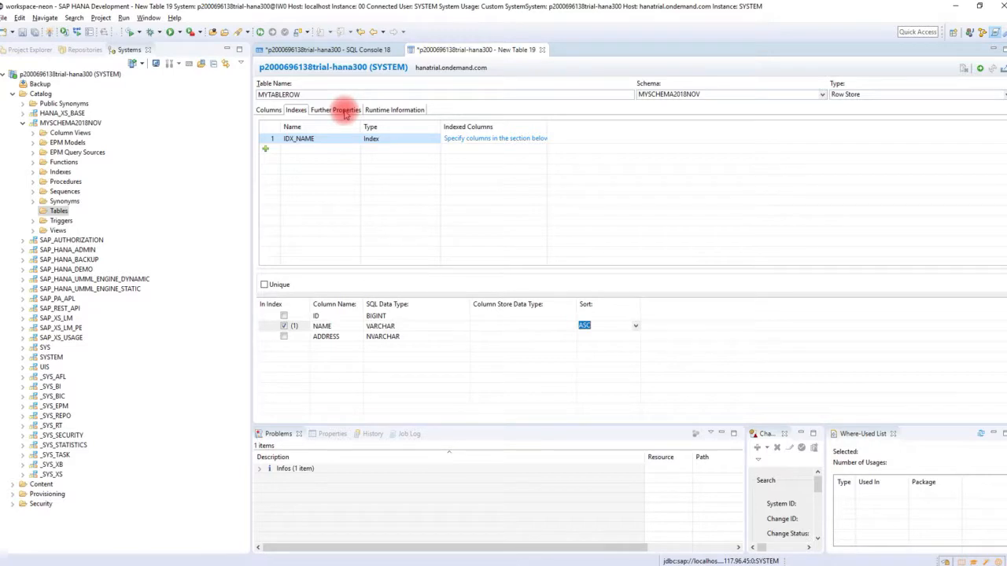
View the table's further properties and return to its column definitions
click(344, 111)
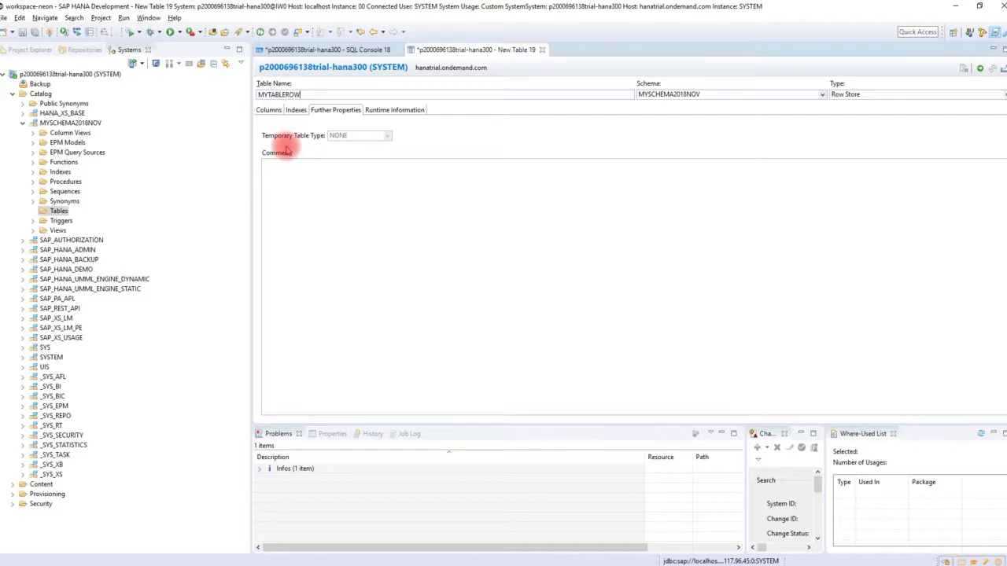
click(271, 116)
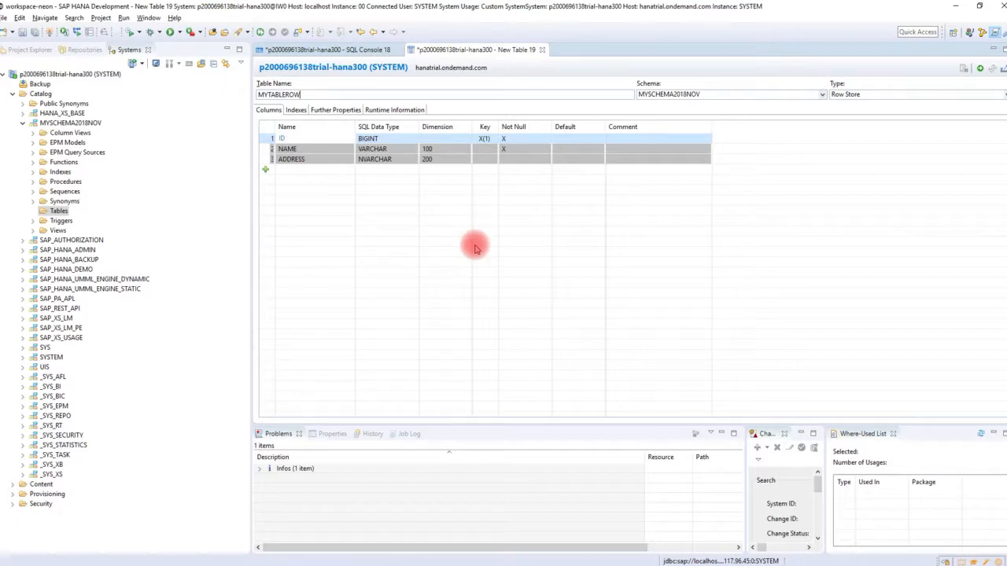
click(983, 72)
Add the comment "uniq id" to the ID column
click(678, 156)
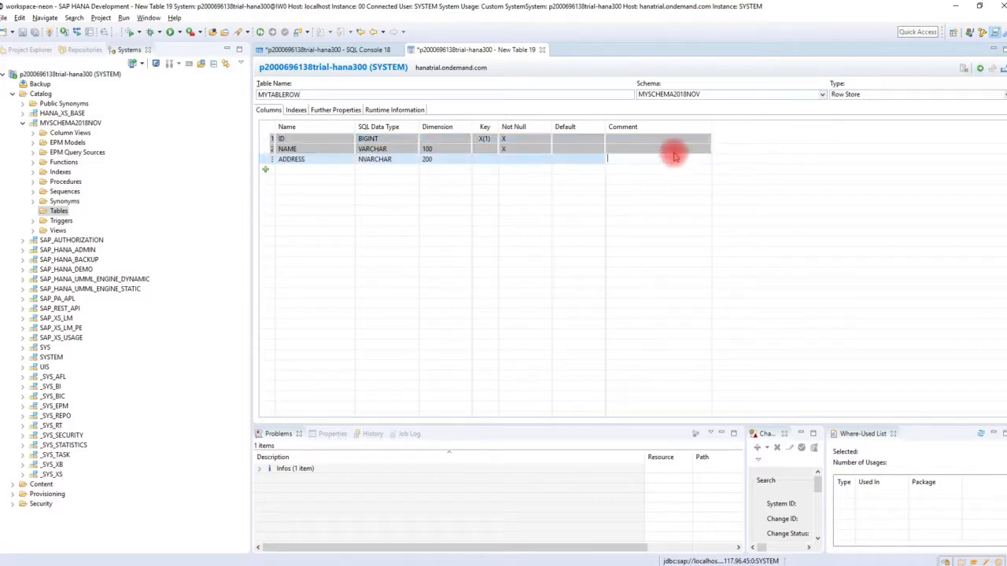
click(671, 137)
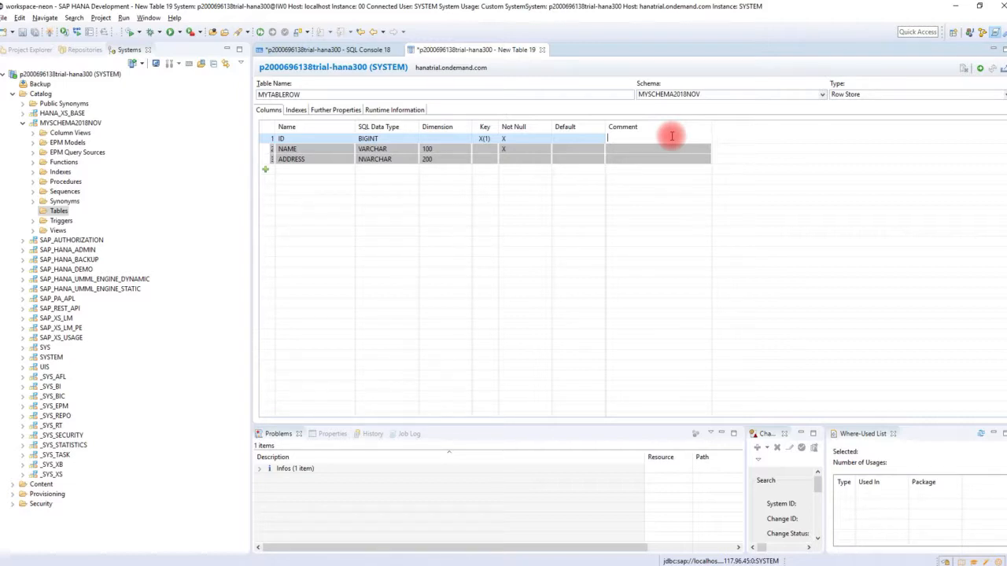
text(uni)
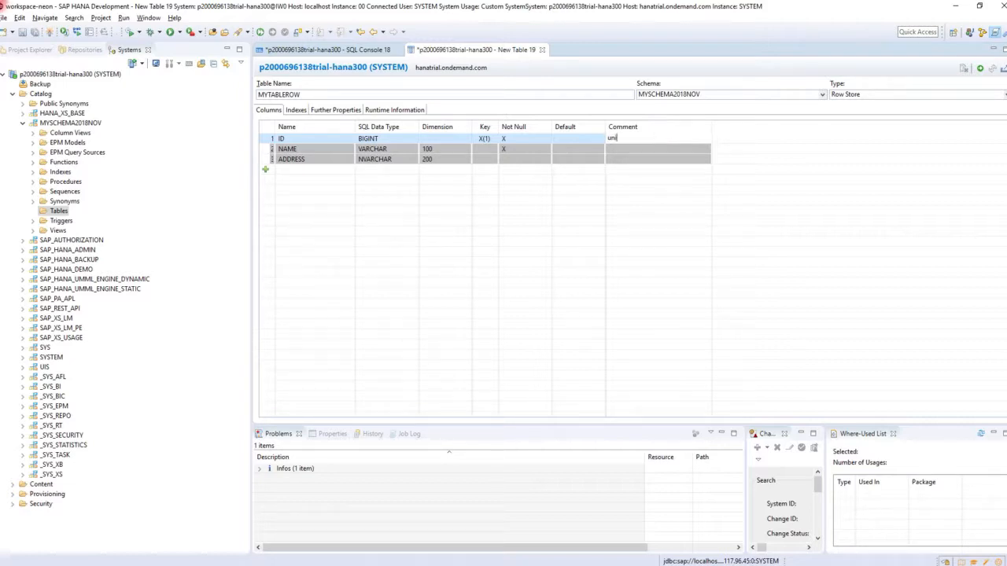
text(q id)
click(671, 161)
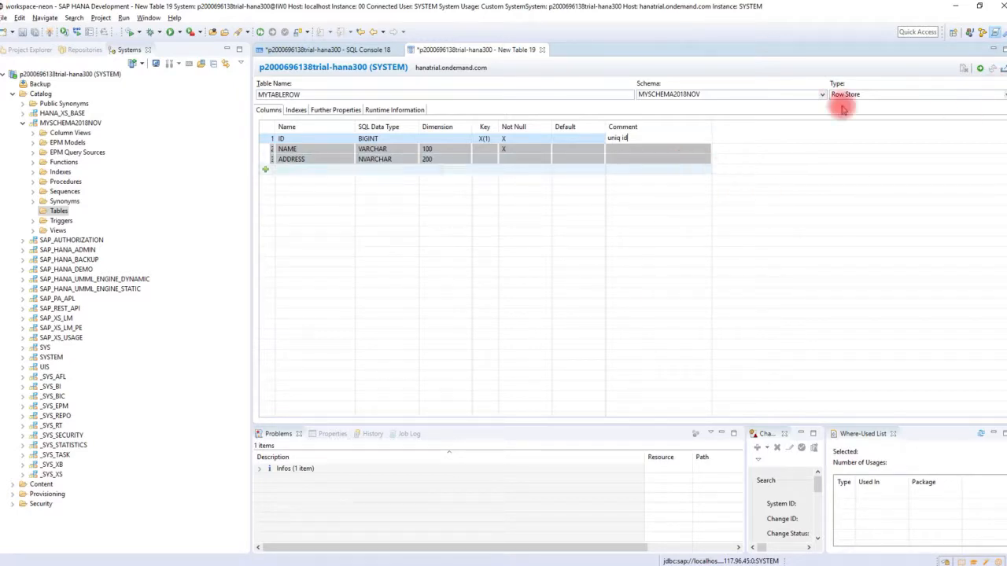
Generate the table definition's SQL in a console and review the create table, column comment and create index statements
click(999, 70)
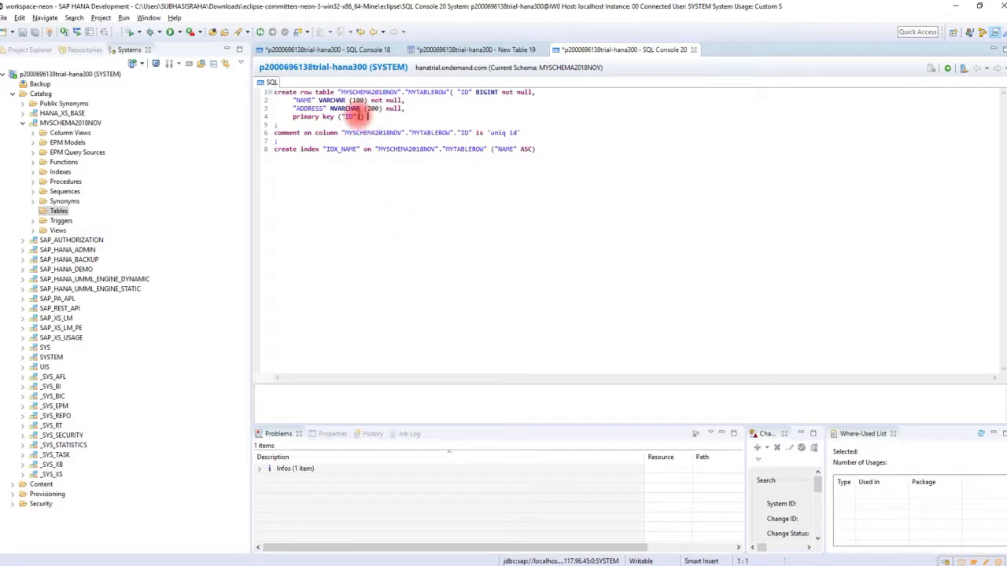
drag(369, 119, 266, 89)
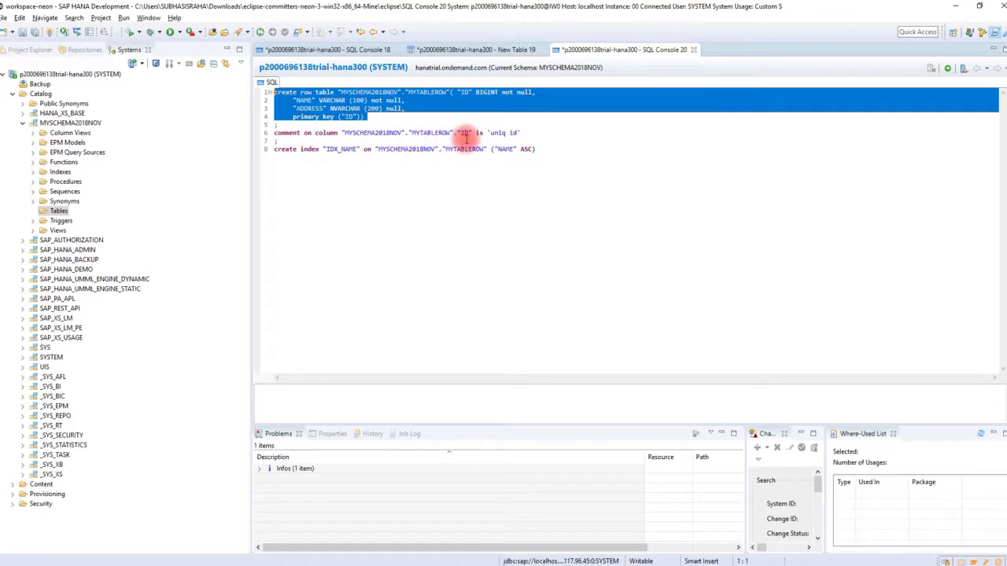
drag(490, 133, 516, 132)
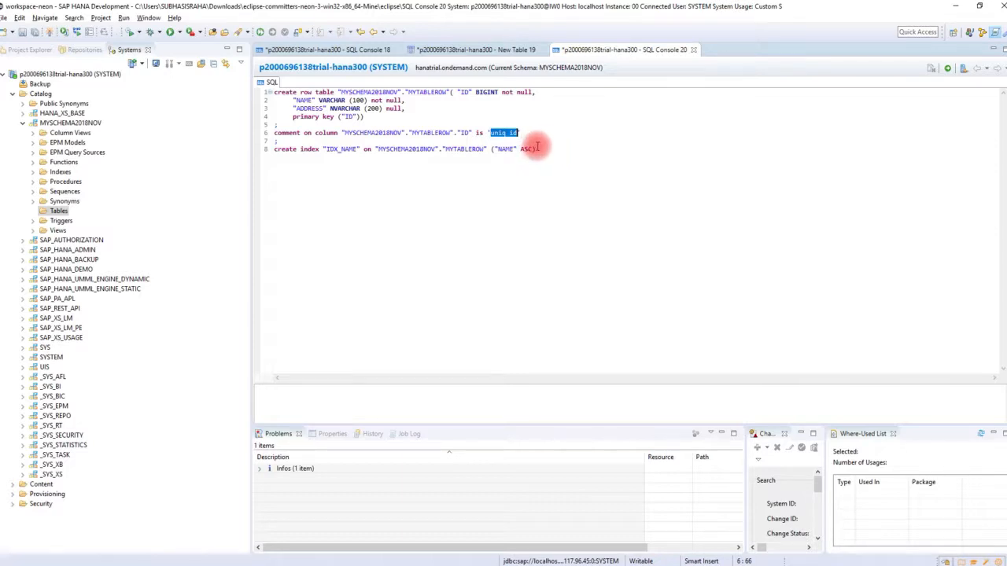
drag(538, 149, 275, 152)
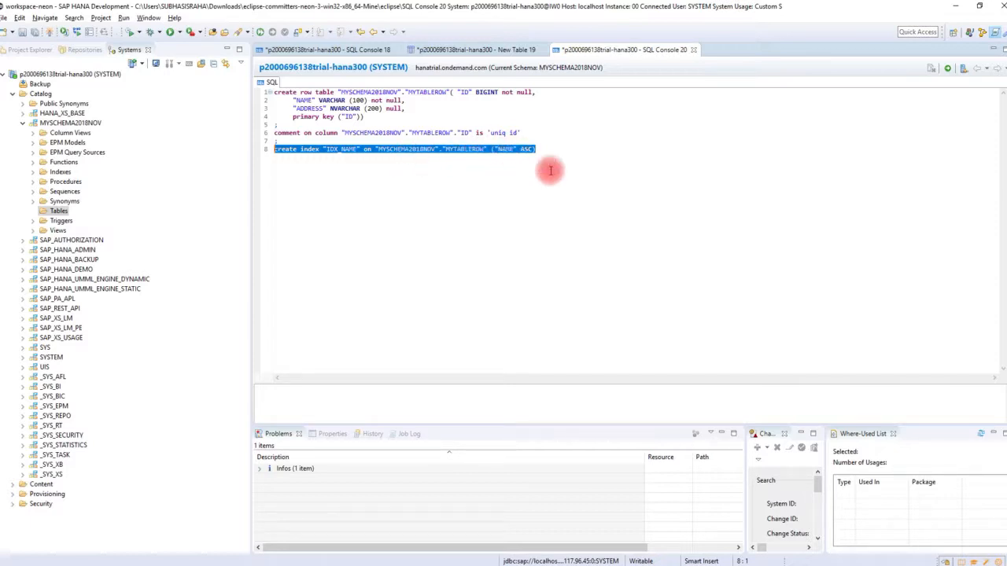
Return to the MYTABLEROW definition, execute it to create the table, and review the execution messages
click(462, 178)
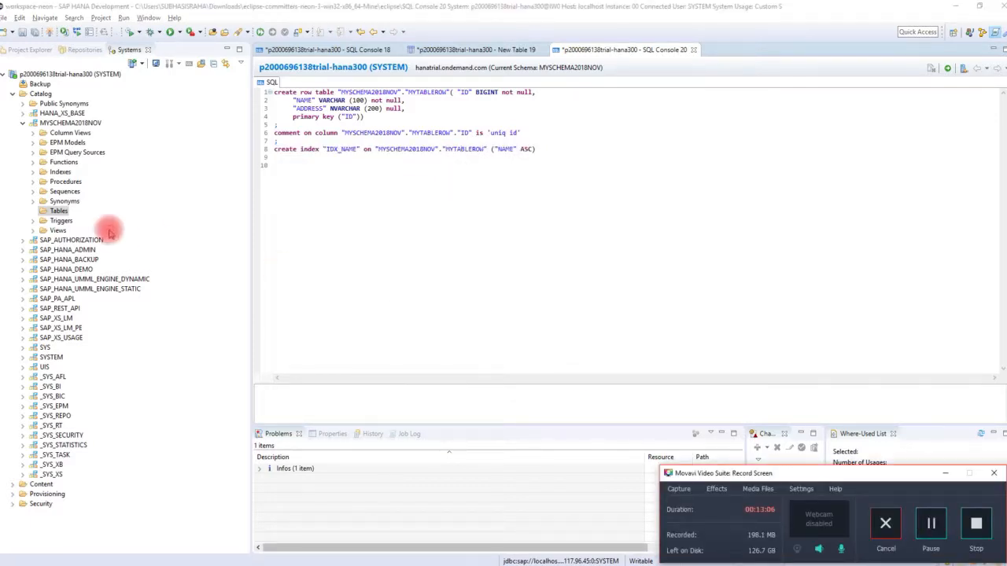
click(468, 51)
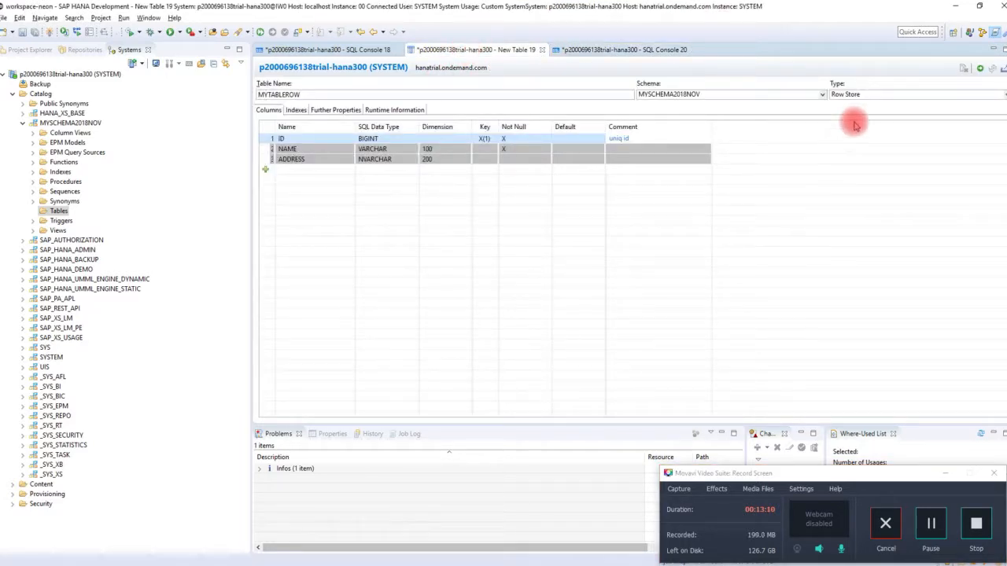
click(979, 69)
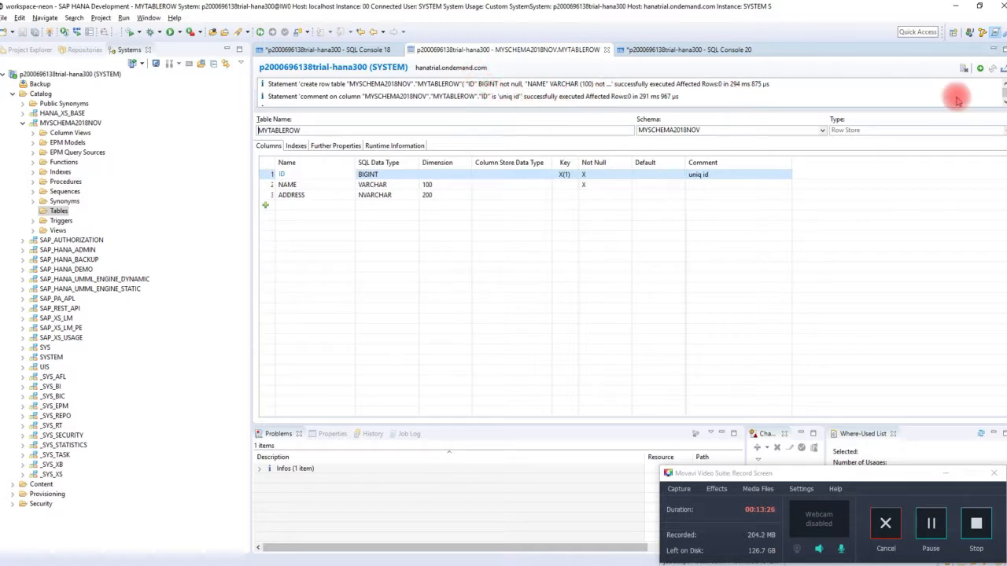
scroll(995, 98, down, 1)
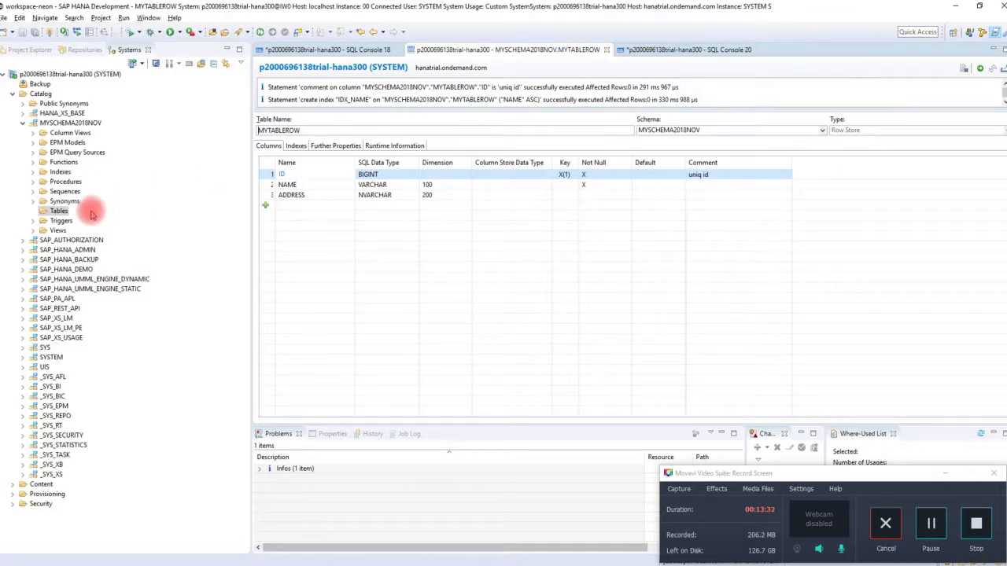
Refresh the Tables folder of MYSCHEMA2018NOV and select MYTABLEROW in it
right_click(60, 212)
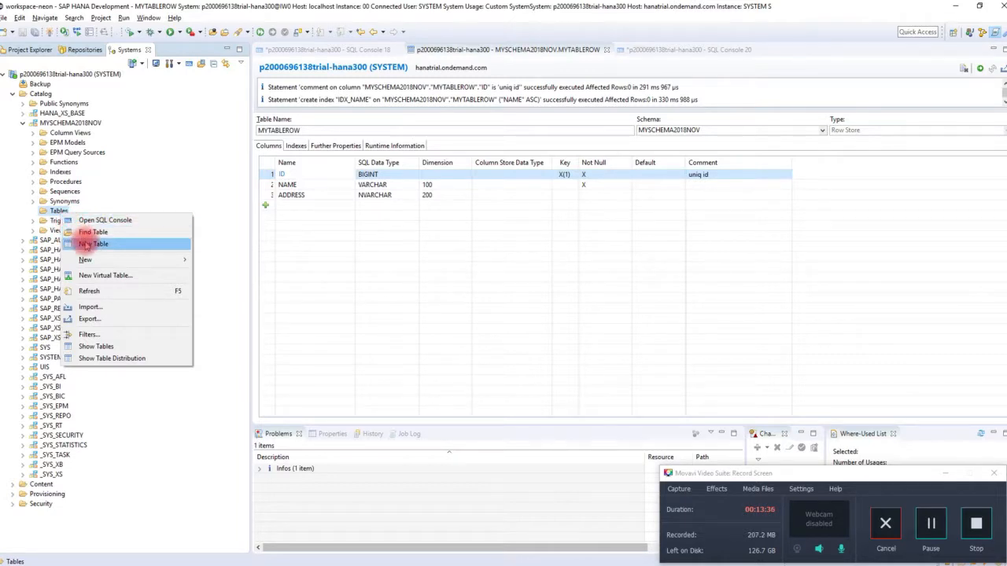
click(89, 291)
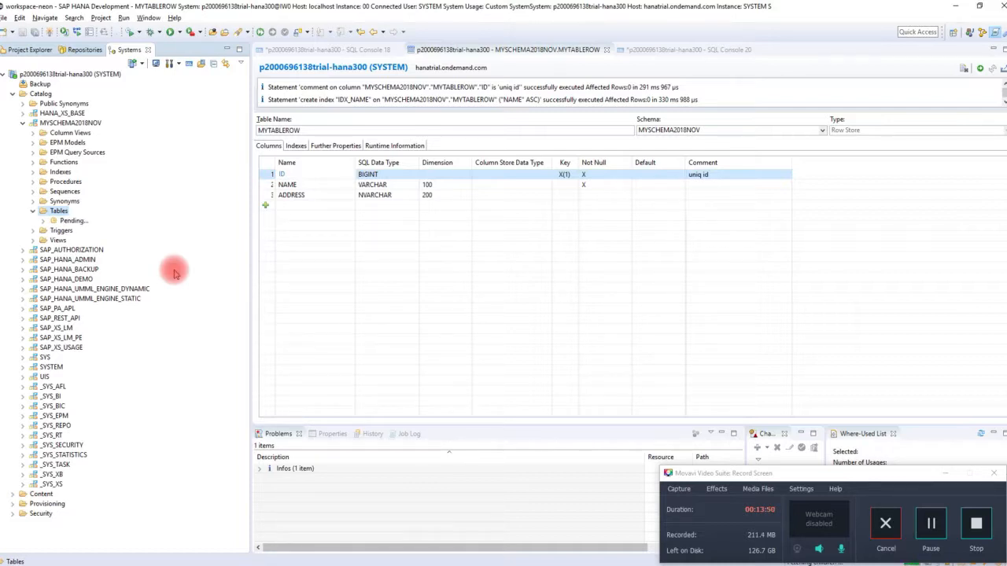
key(F9)
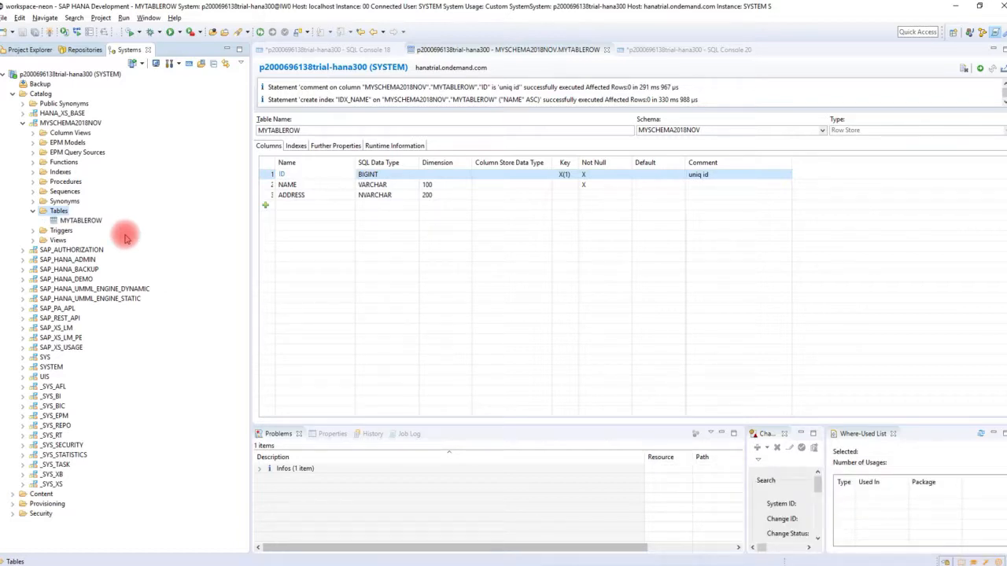
click(81, 221)
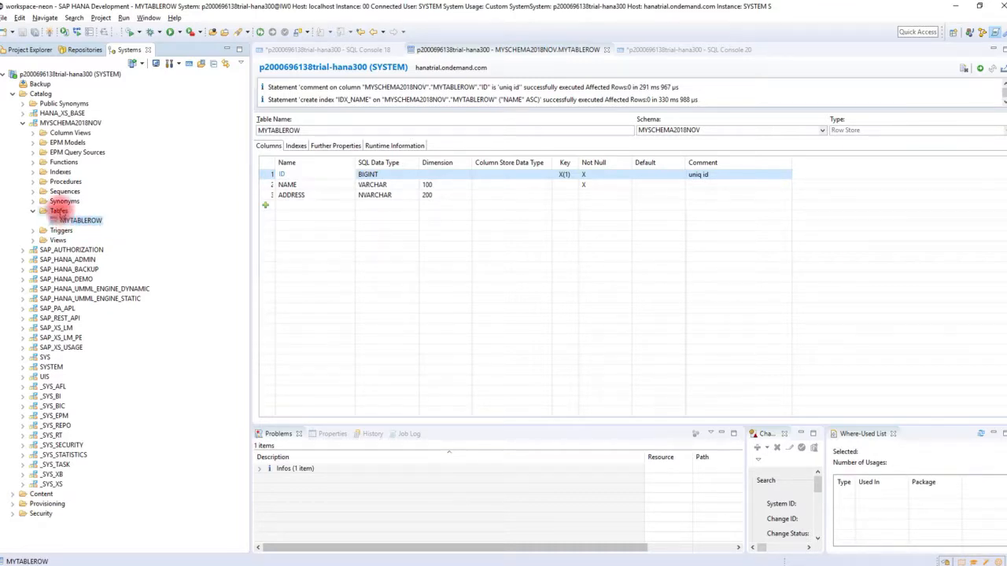
Start a new column store table in MYSCHEMA2018NOV and name it MYCOLTAB
click(56, 211)
right_click(56, 211)
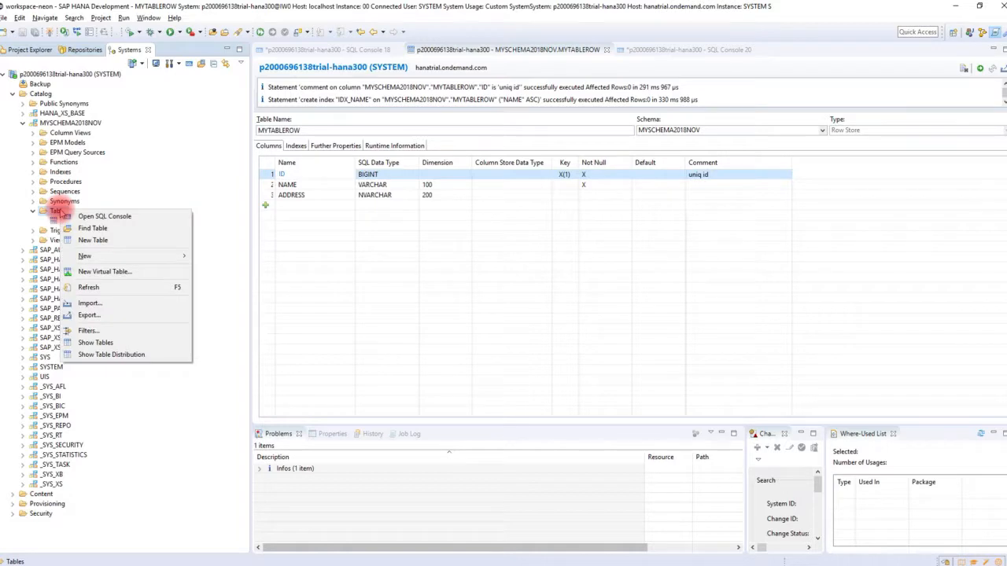
click(98, 240)
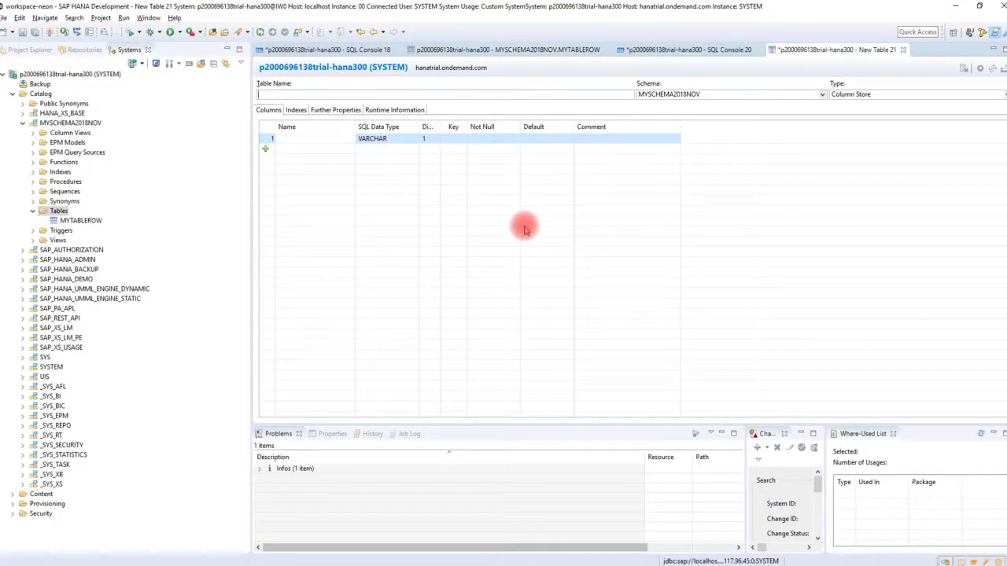
text(MYCOLTAB)
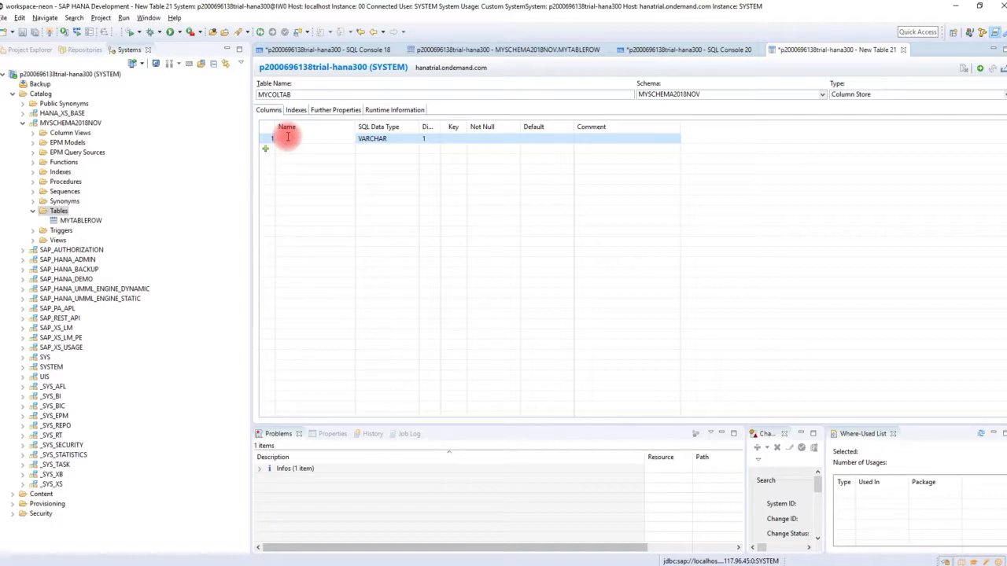
Define three columns named ID, NAME and ADDRESS in MYCOLTAB
text(ID)
click(289, 148)
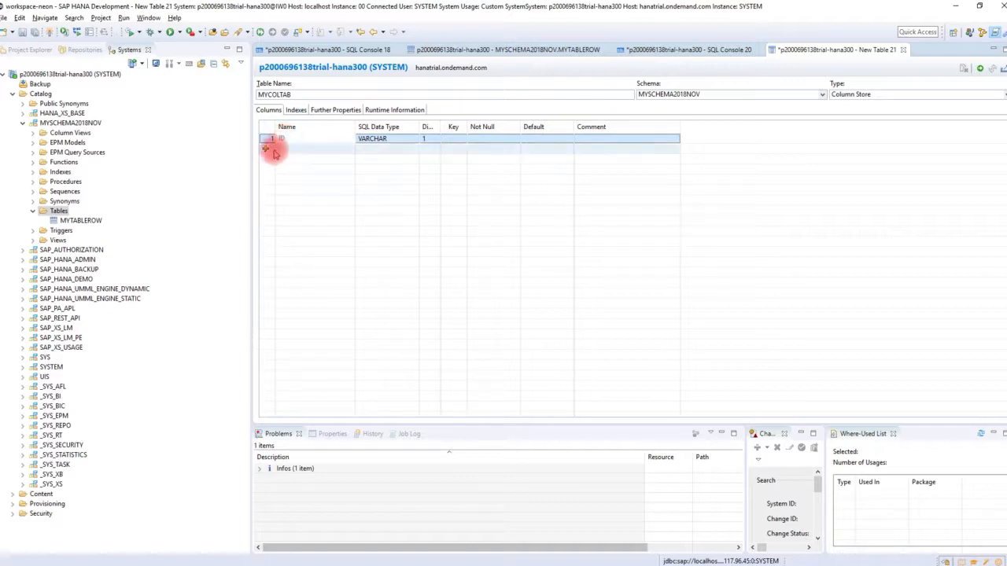
text(NAME)
click(265, 159)
text(ADDRESS)
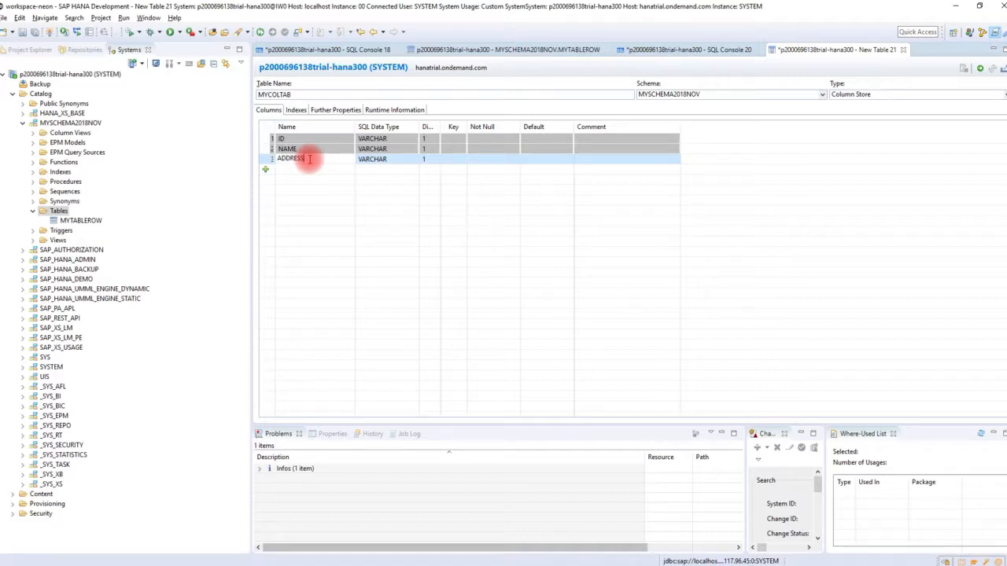
Set the ID column's data type to BIGINT, the NAME dimension to 100 and the ADDRESS dimension to 200
click(405, 140)
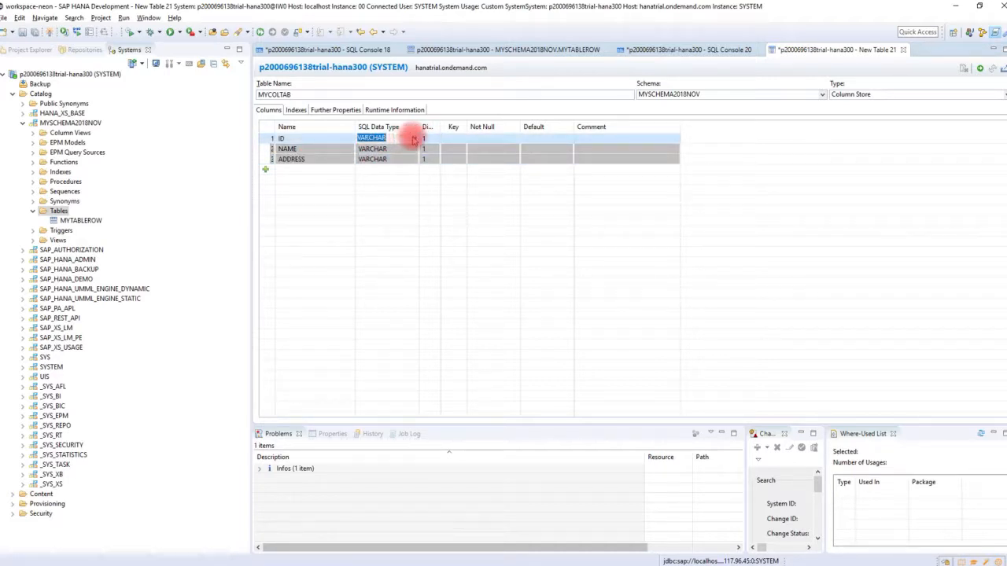
click(413, 139)
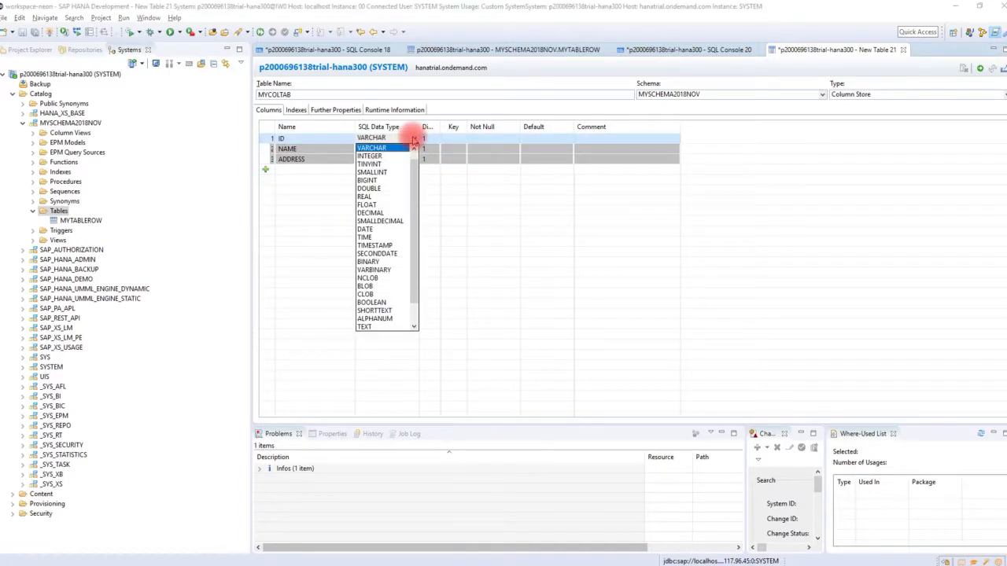
click(370, 180)
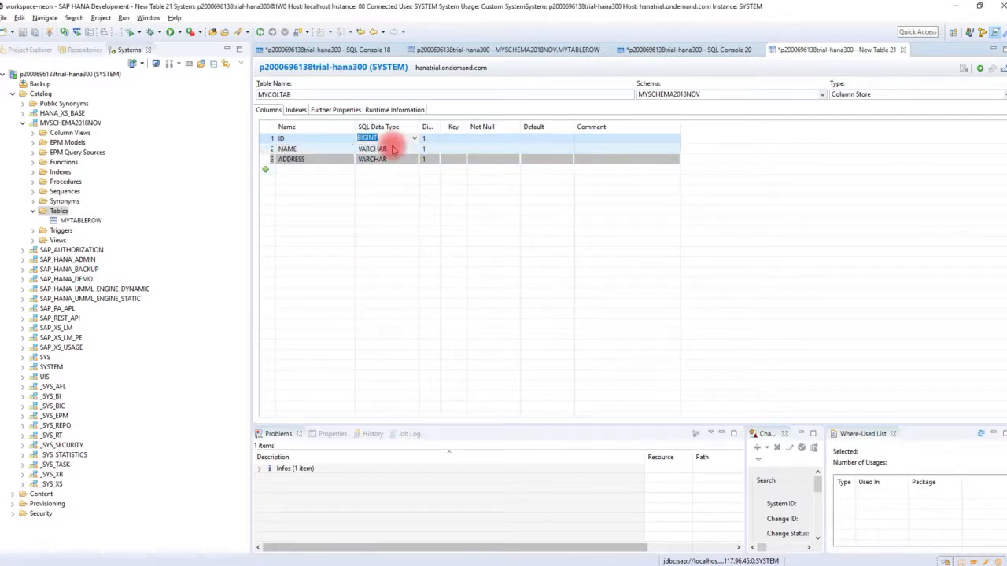
click(425, 149)
text(00)
click(425, 160)
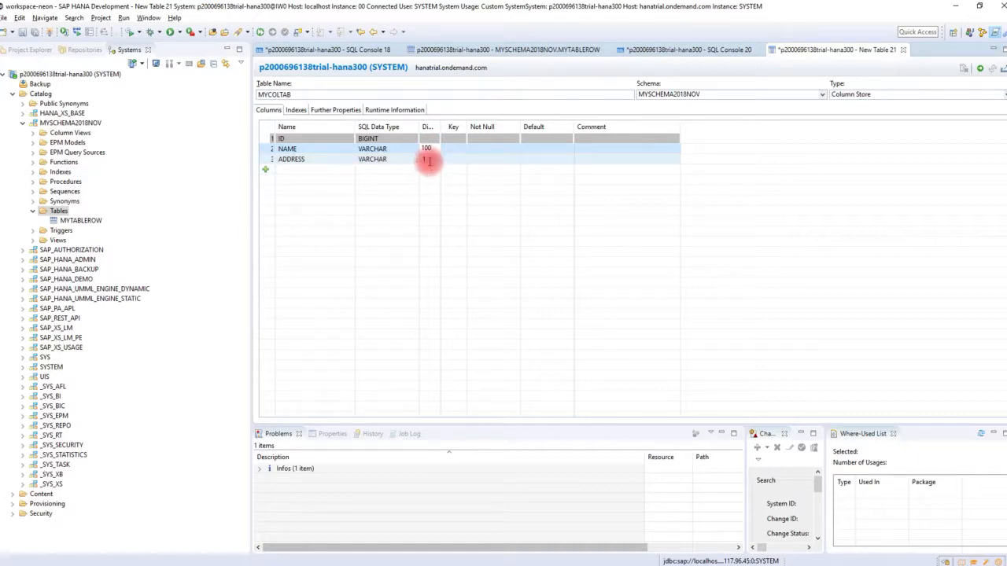
key(BackSpace)
text(200)
click(460, 158)
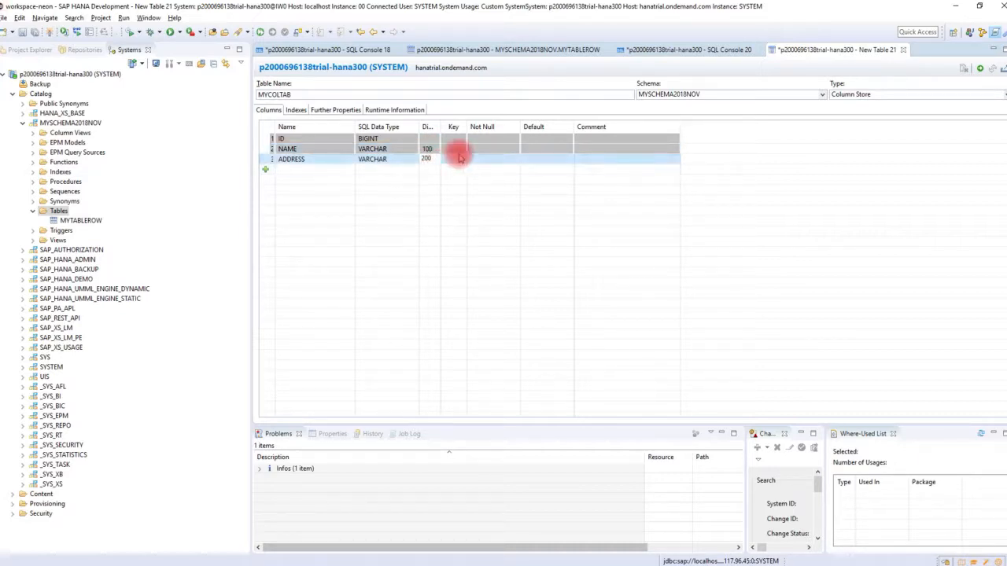
Make ID the table's key column and set NAME to not null
click(458, 139)
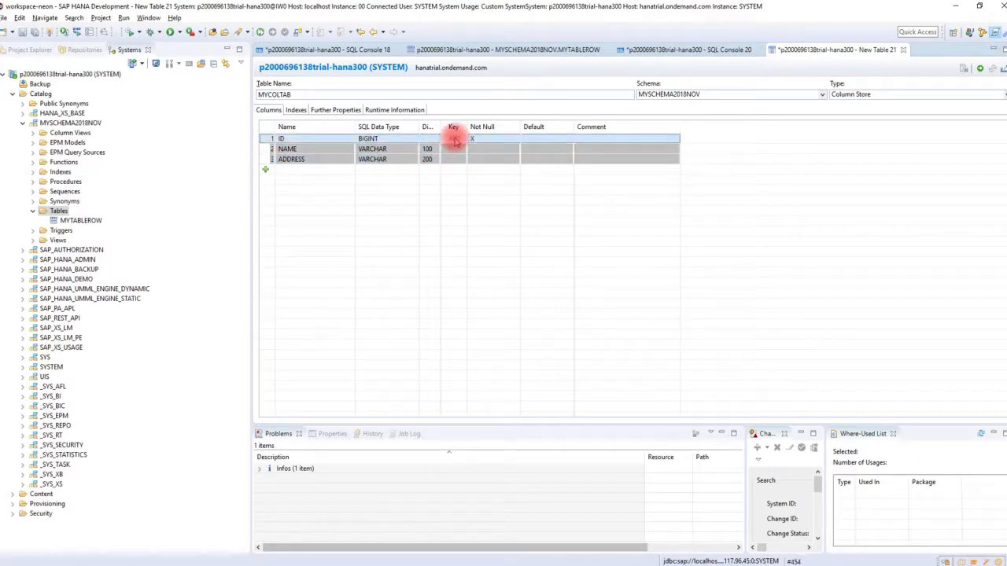
click(455, 139)
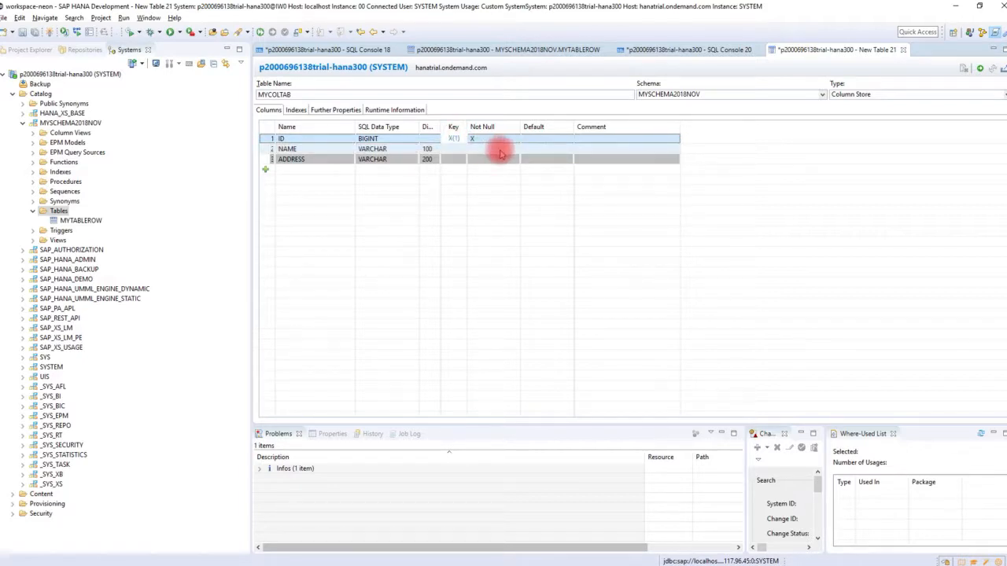
click(497, 150)
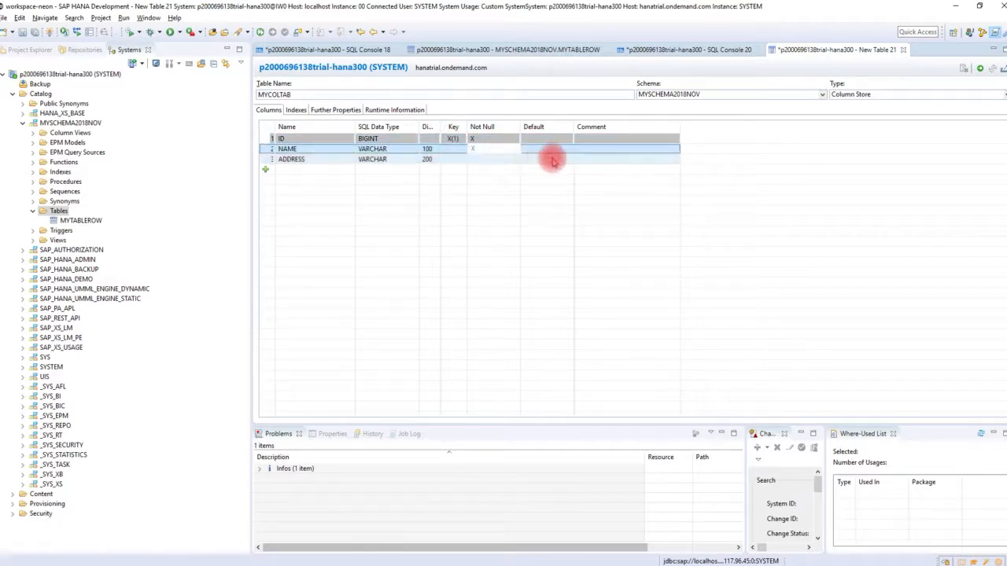
Add the comment "Define Name" to the NAME column
click(606, 148)
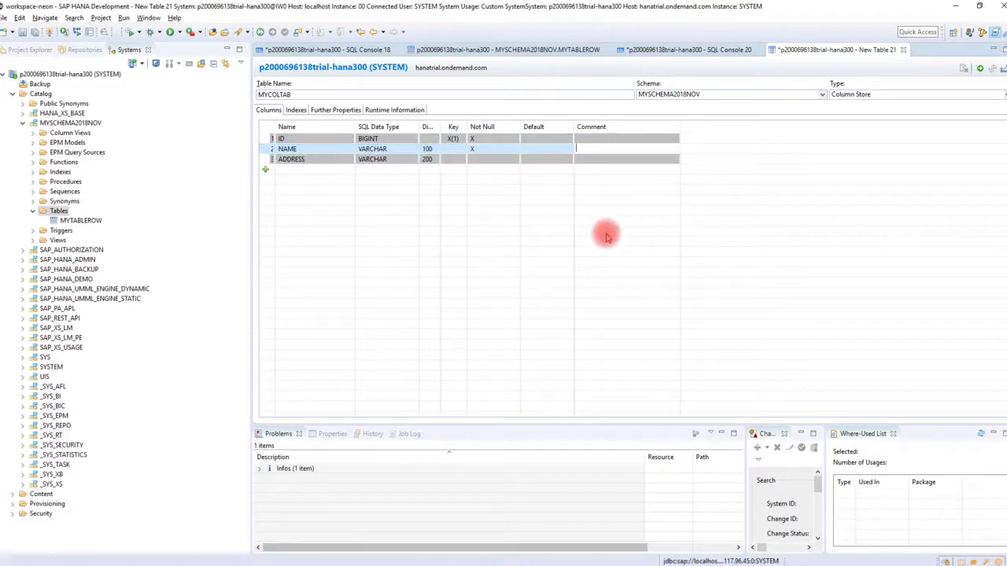
text(dEFINE)
key(BackSpace)
key(BackSpace)
key(BackSpace)
key(BackSpace)
key(BackSpace)
key(BackSpace)
key(BackSpace)
text(Define Name)
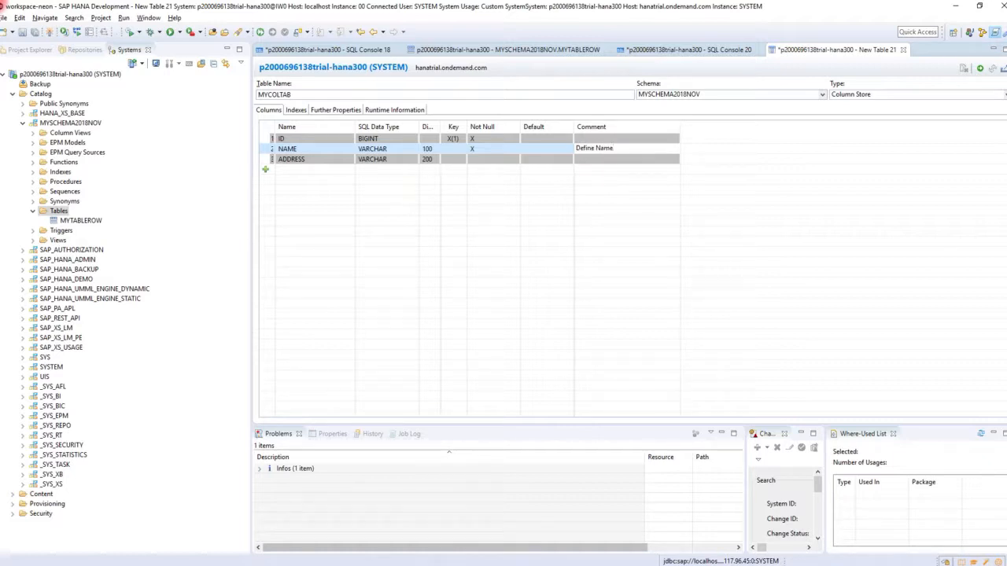
Add an index named IDX_NAME of type Index to MYCOLTAB
click(298, 112)
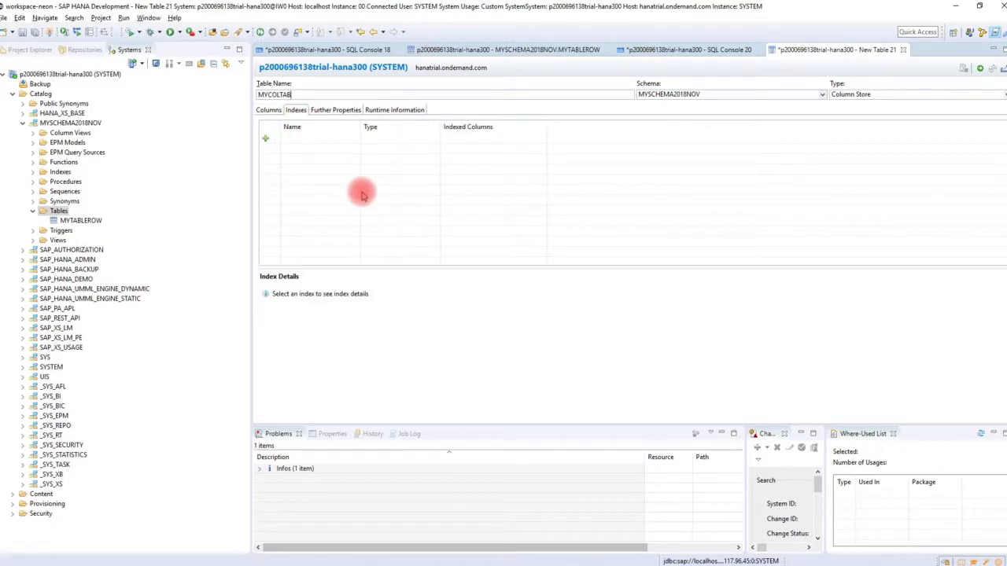
click(266, 139)
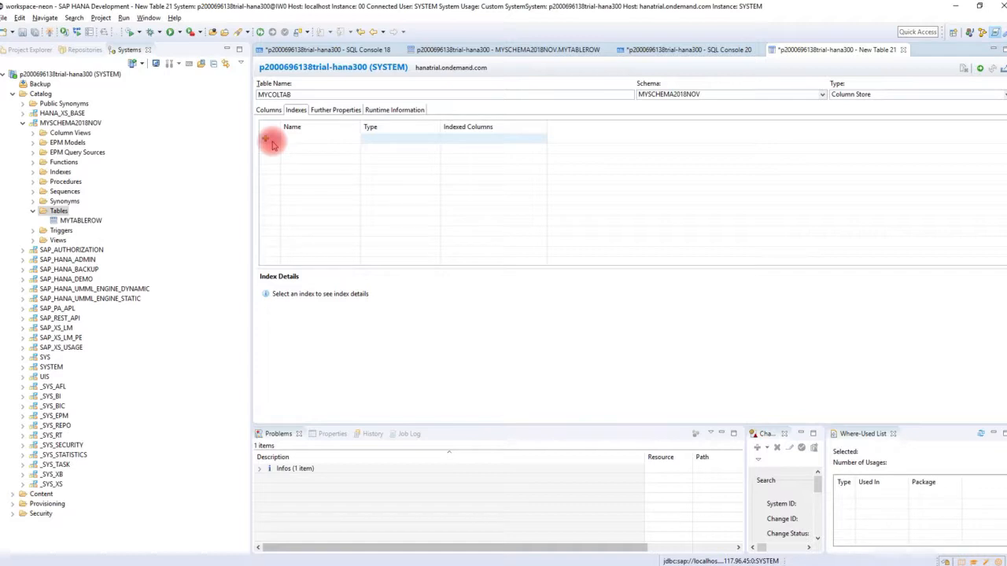
click(266, 139)
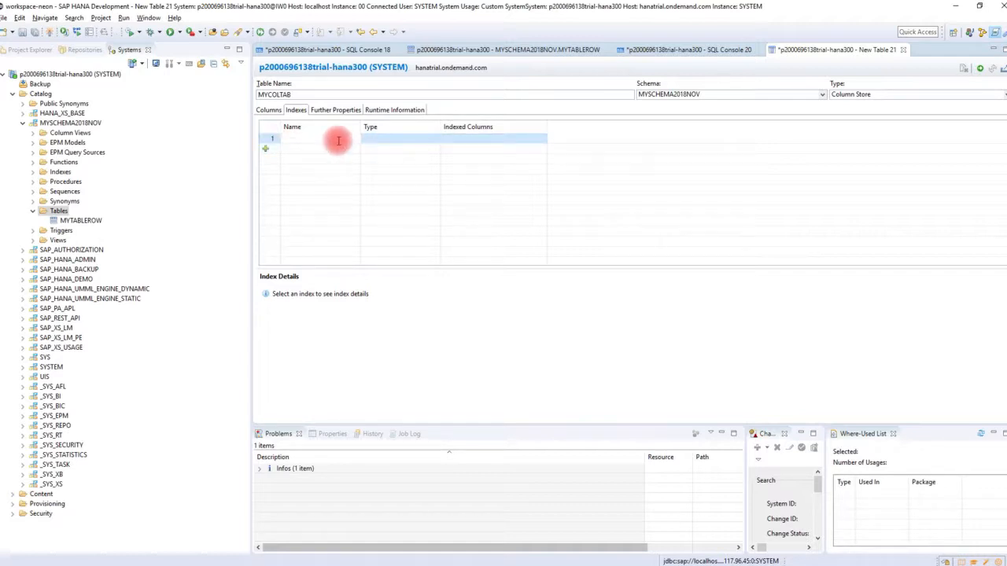
text(IDX_NAME)
click(382, 140)
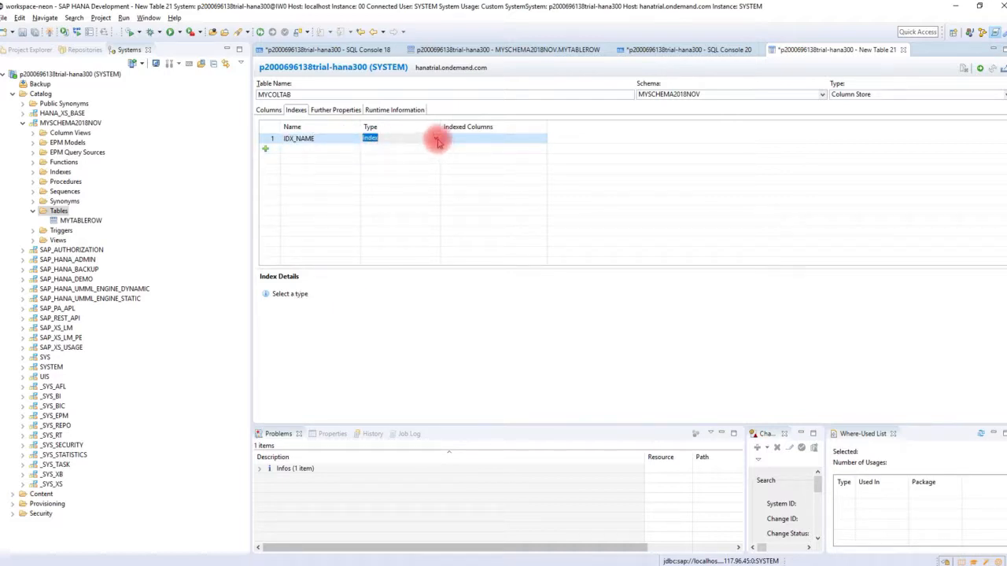
click(436, 139)
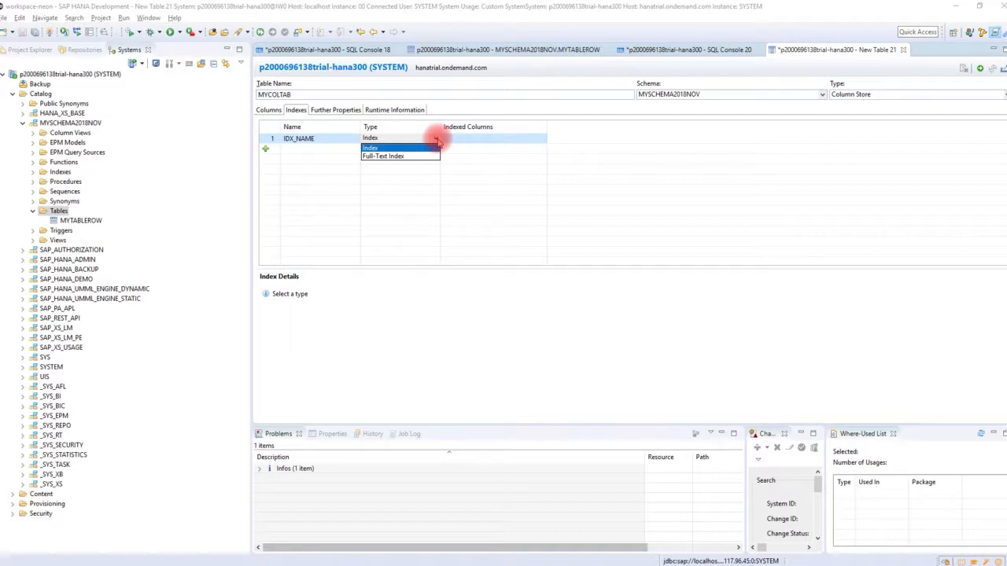
click(420, 149)
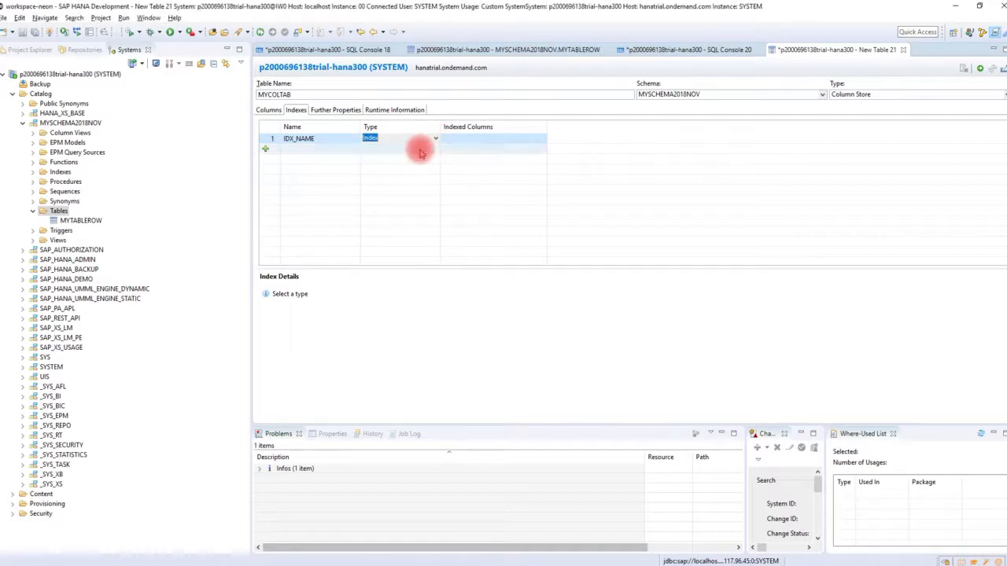
Include the NAME column in IDX_NAME with ASC sorting and make the index non-unique
click(501, 138)
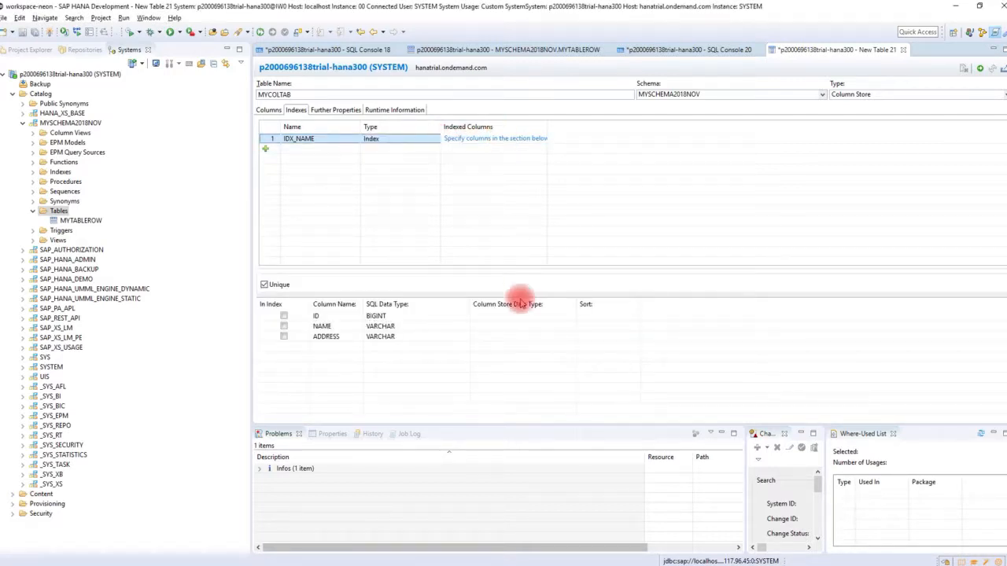
click(283, 326)
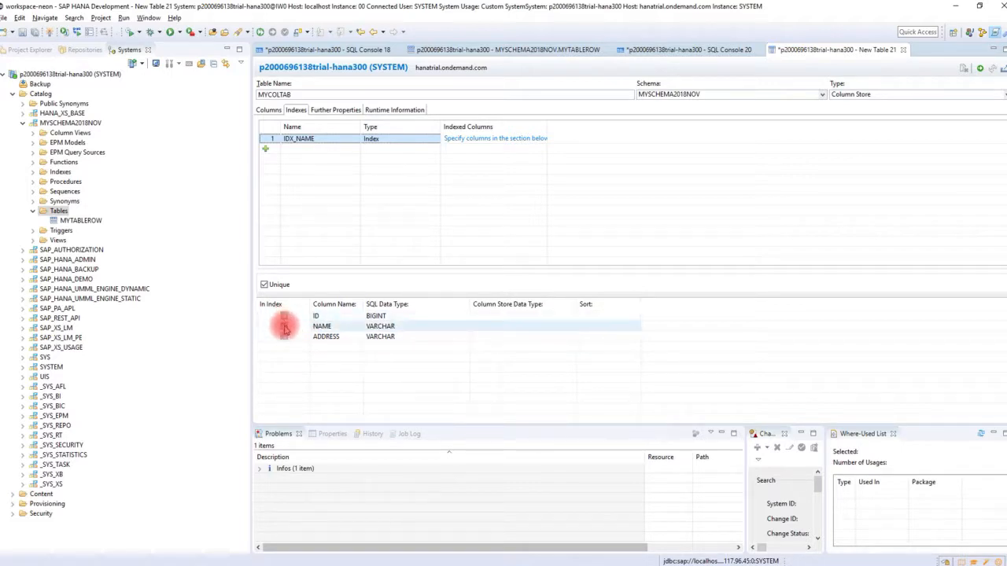
click(283, 325)
click(264, 285)
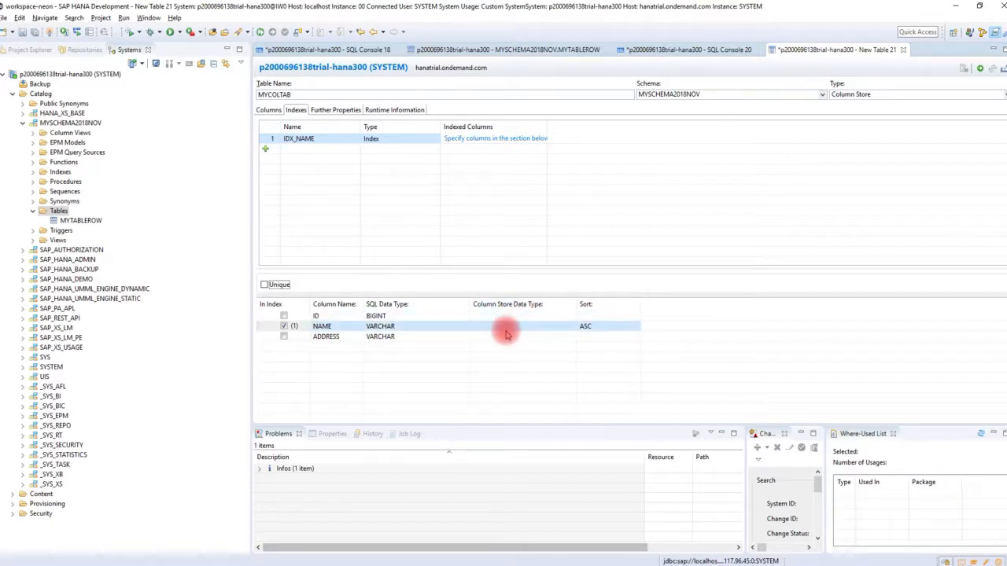
click(506, 333)
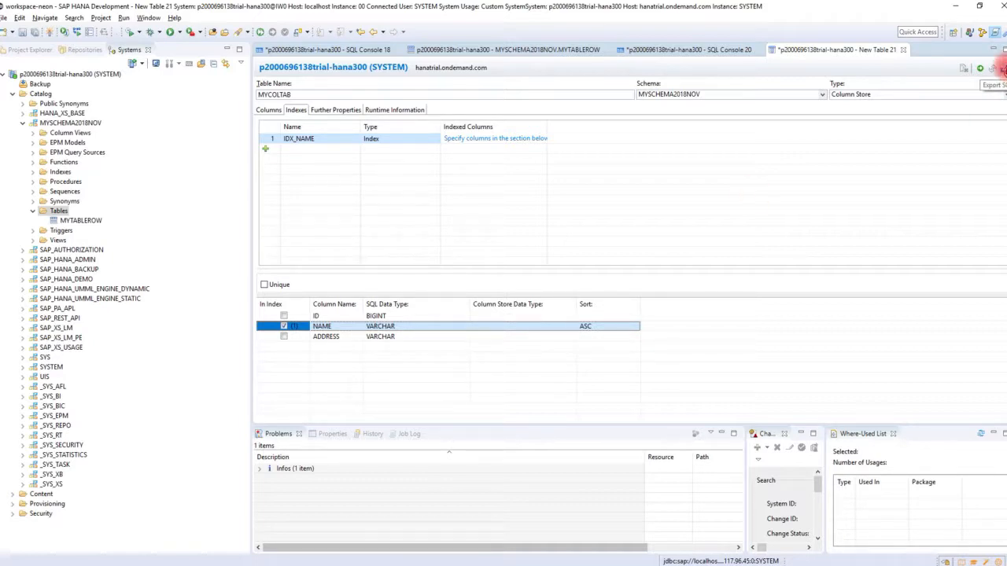
Export the SQL of MYCOLTAB and compare its create column table statement with MYTABLEROW's create row table statement
click(1002, 69)
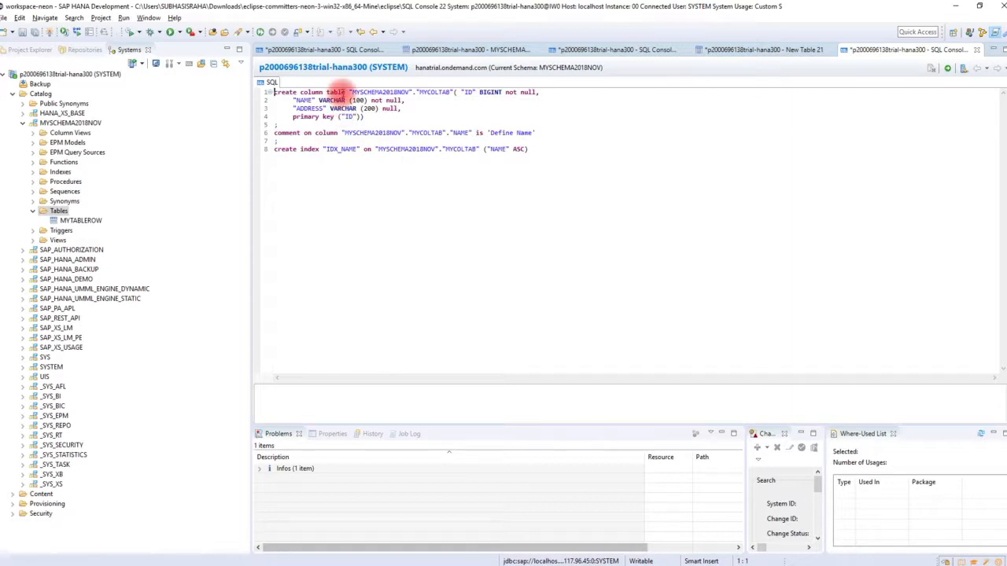
drag(344, 93, 270, 86)
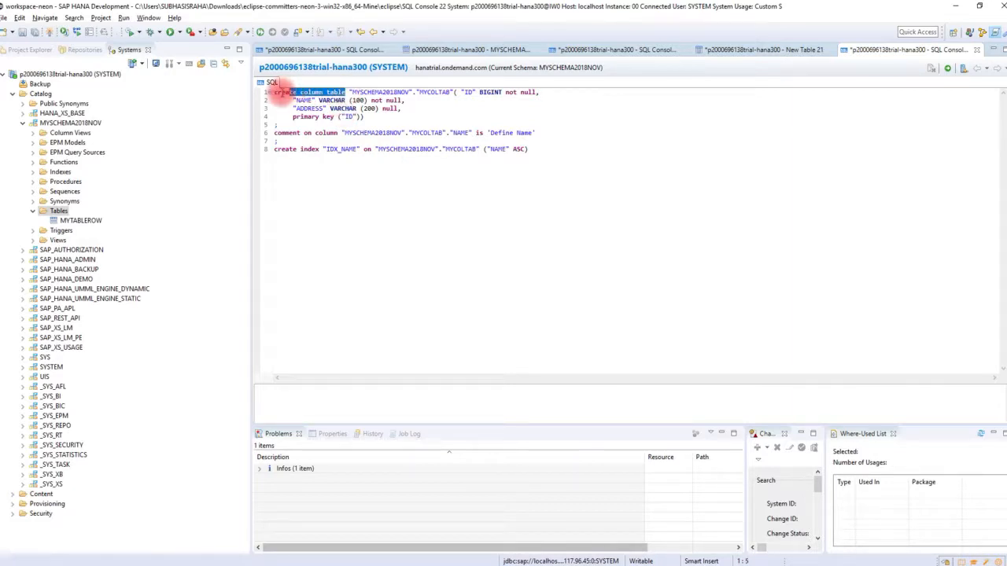
click(769, 41)
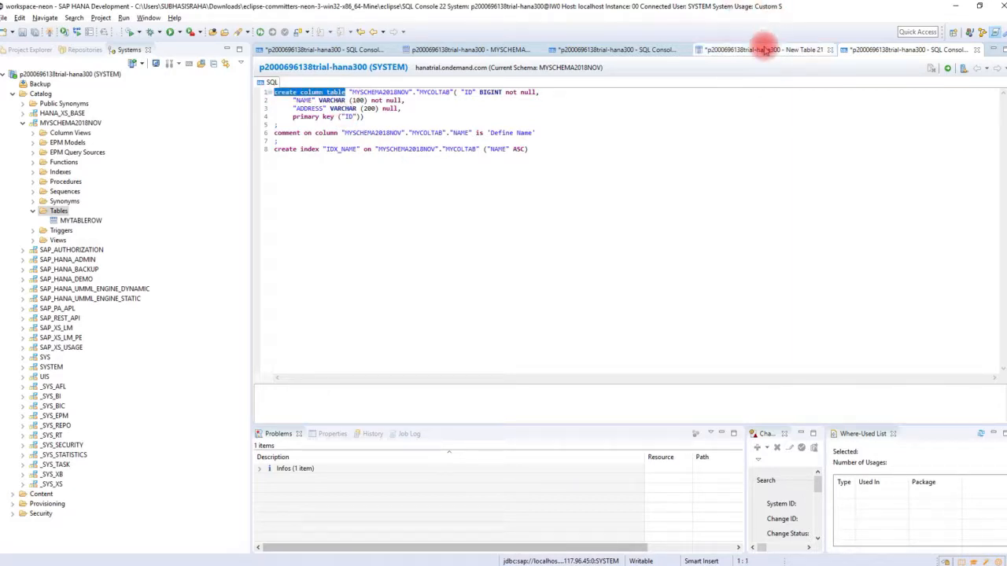
click(634, 51)
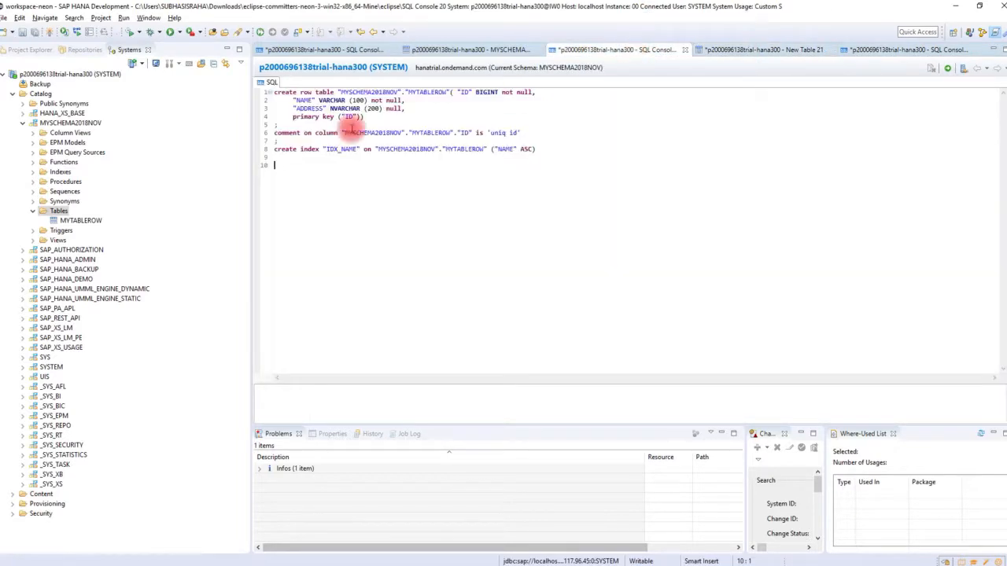
drag(334, 92, 273, 92)
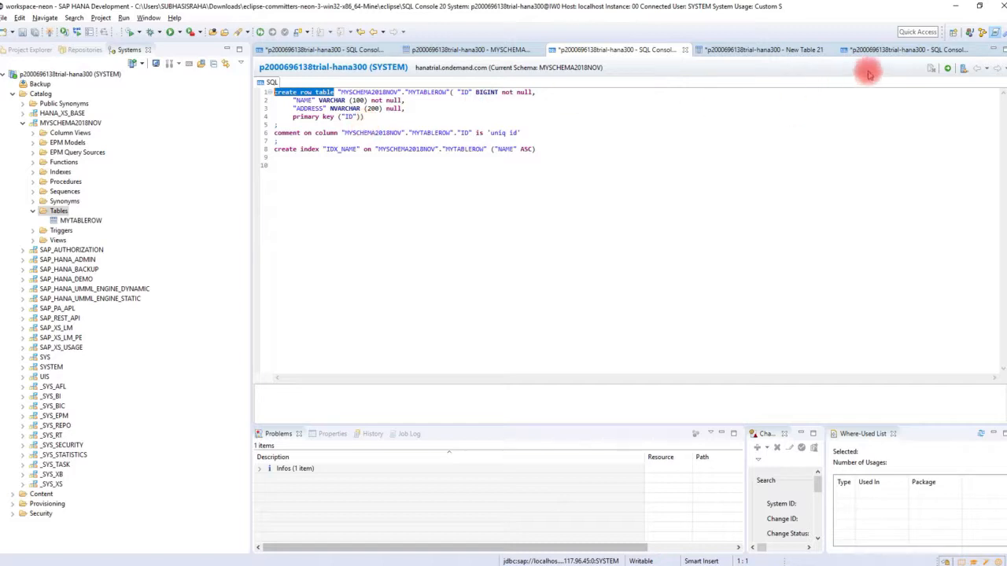
click(906, 50)
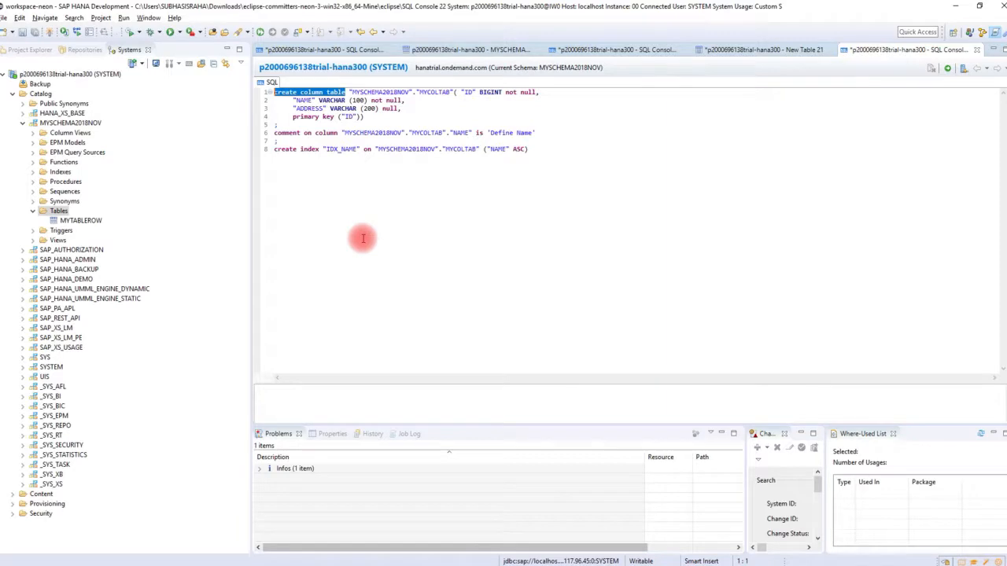
Review the column definitions of MYCOLTAB in the table editor and execute the table's creation
click(789, 50)
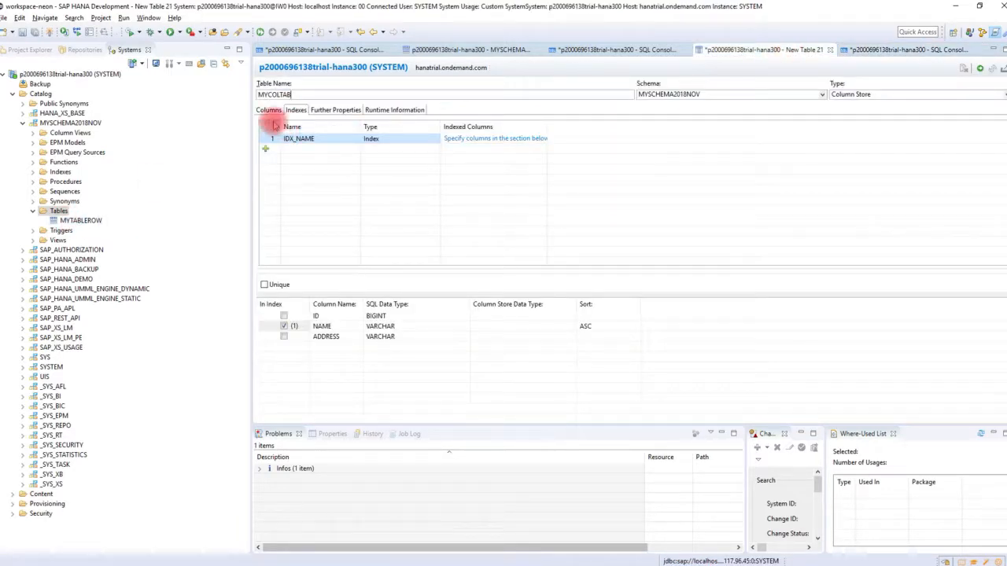
click(268, 109)
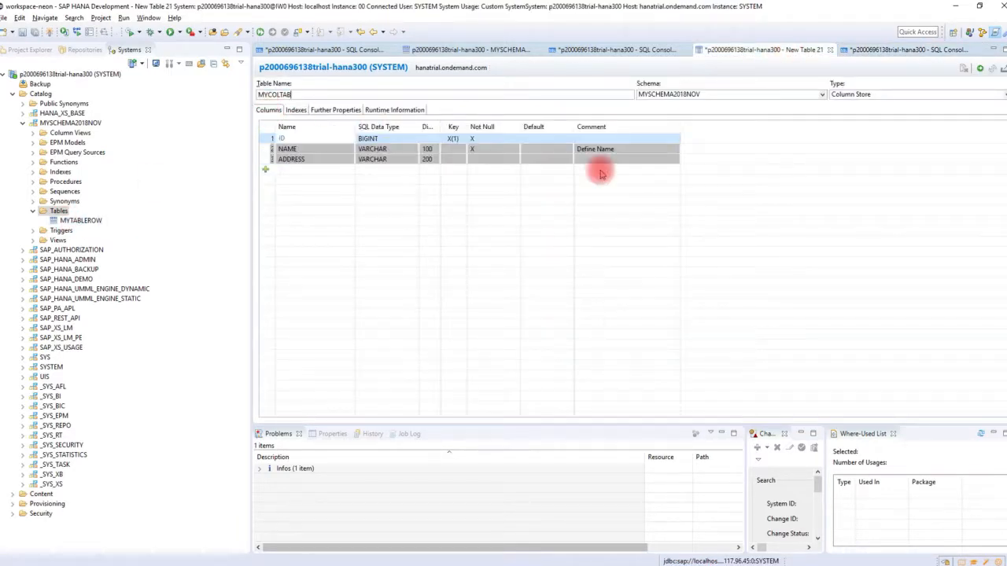
click(980, 69)
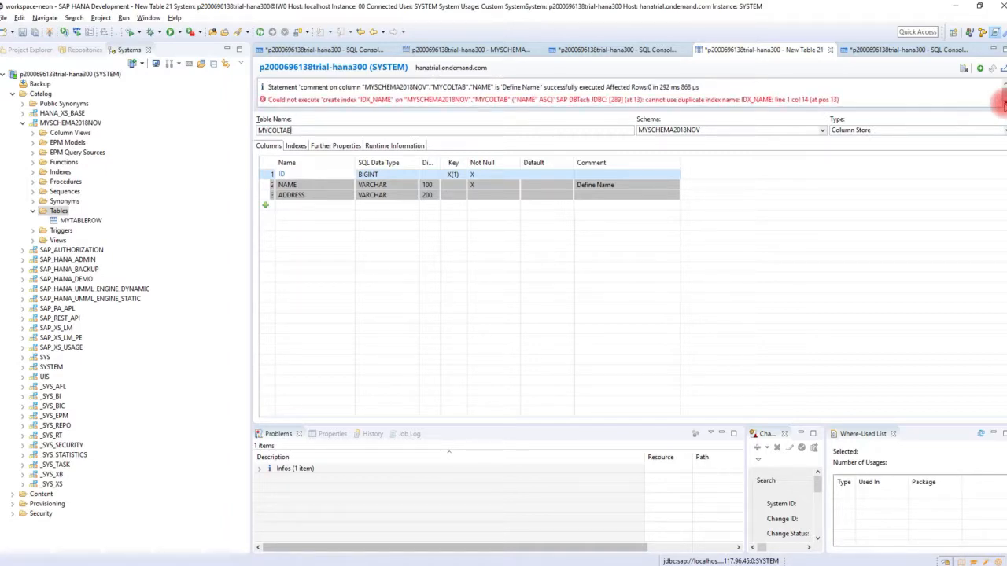
click(315, 131)
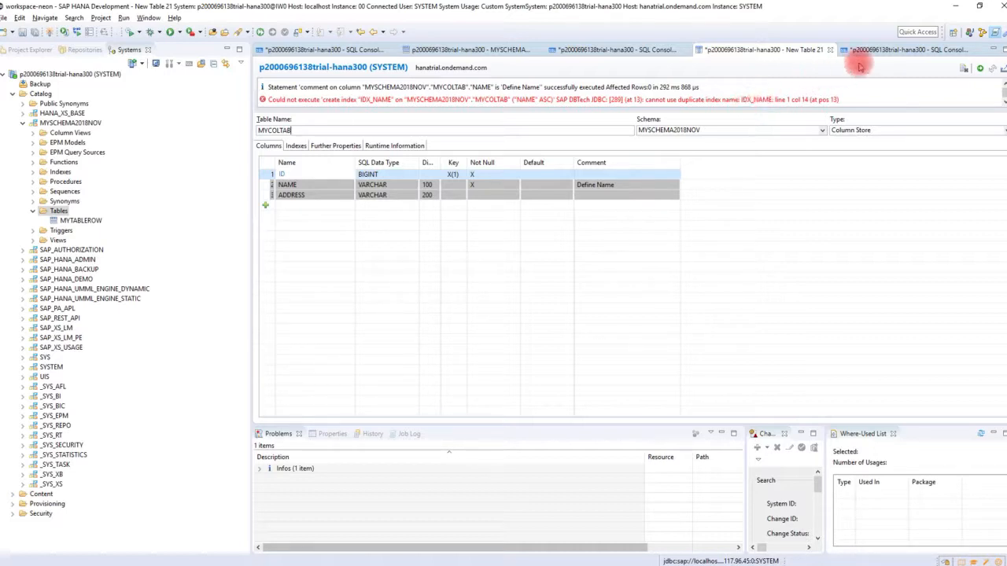
Rename the index in MYCOLTAB's exported create index statement to IDX_NAME_COL and execute only that statement
click(895, 51)
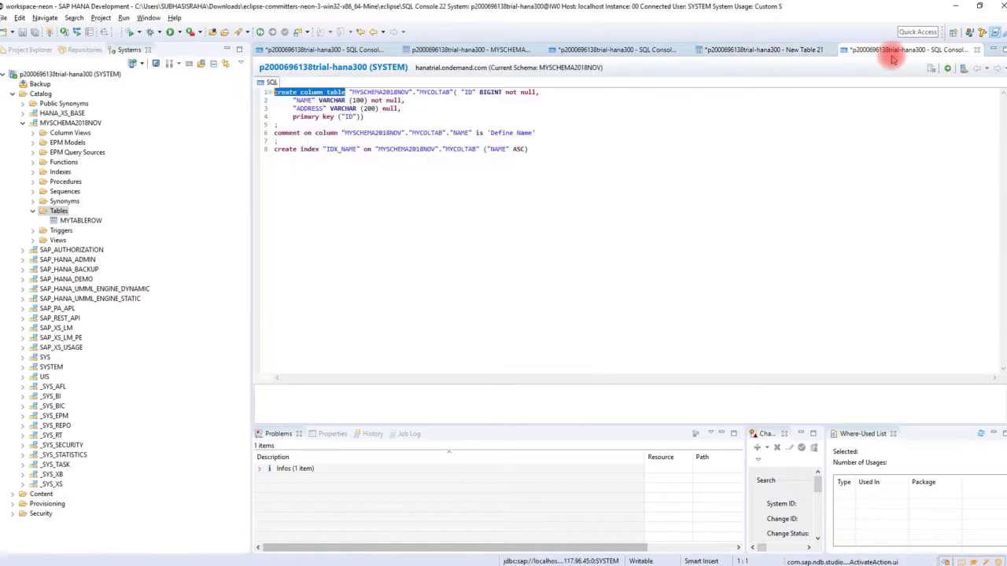
click(355, 151)
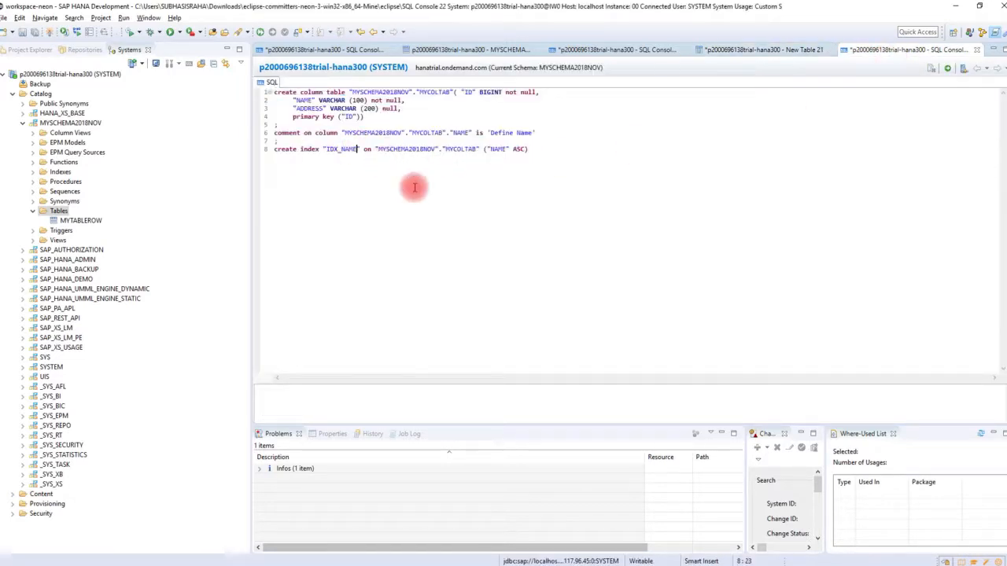
text(_COL)
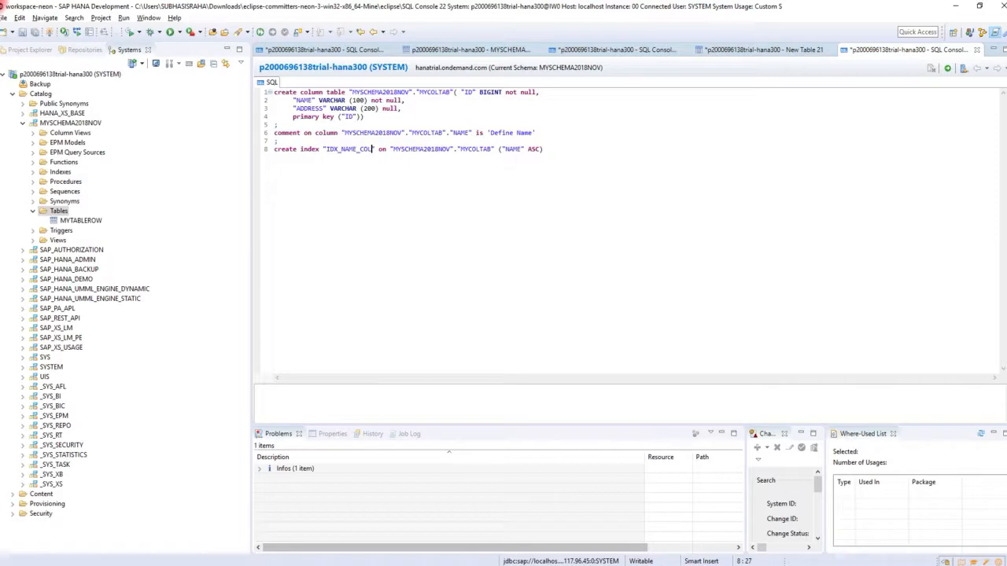
key(Home)
key(shift+End)
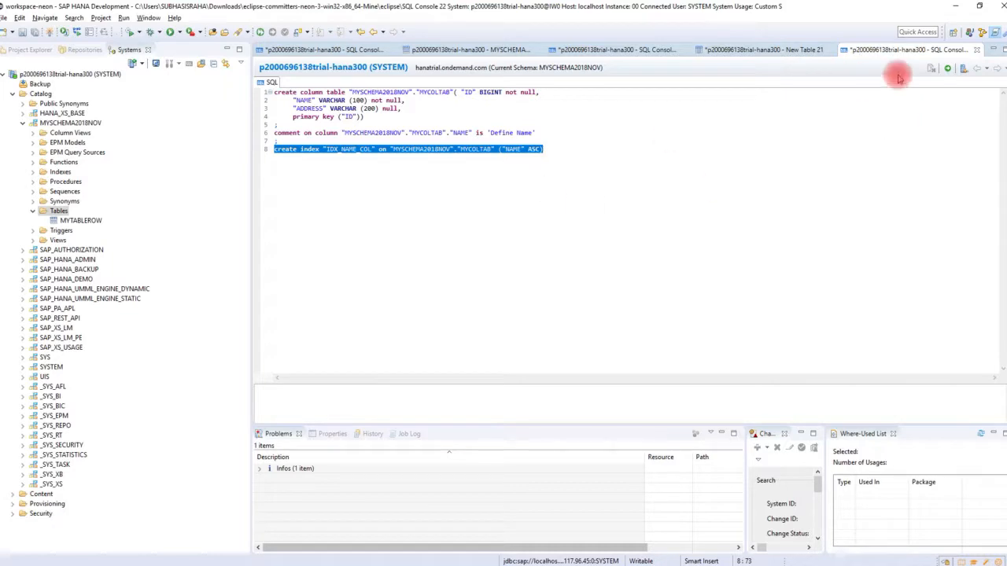
click(949, 69)
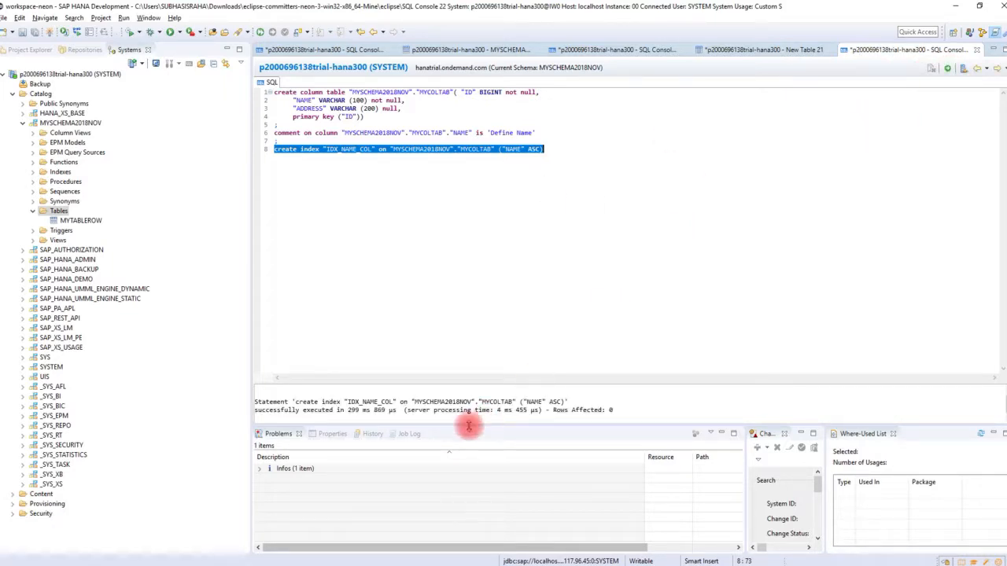
drag(636, 407, 236, 404)
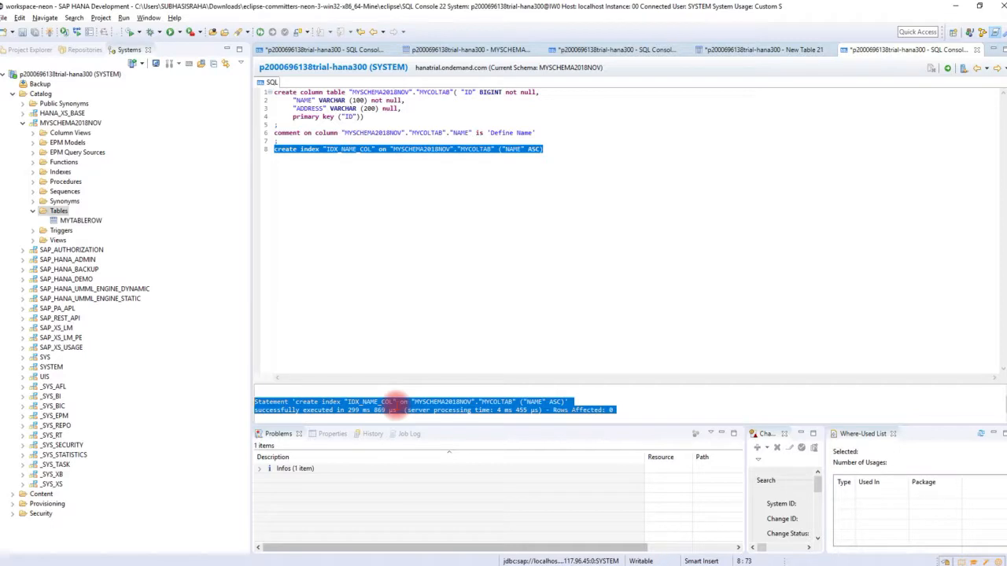
Refresh the Tables folder of MYSCHEMA2018NOV and select both MYCOLTAB and MYTABLEROW
click(59, 211)
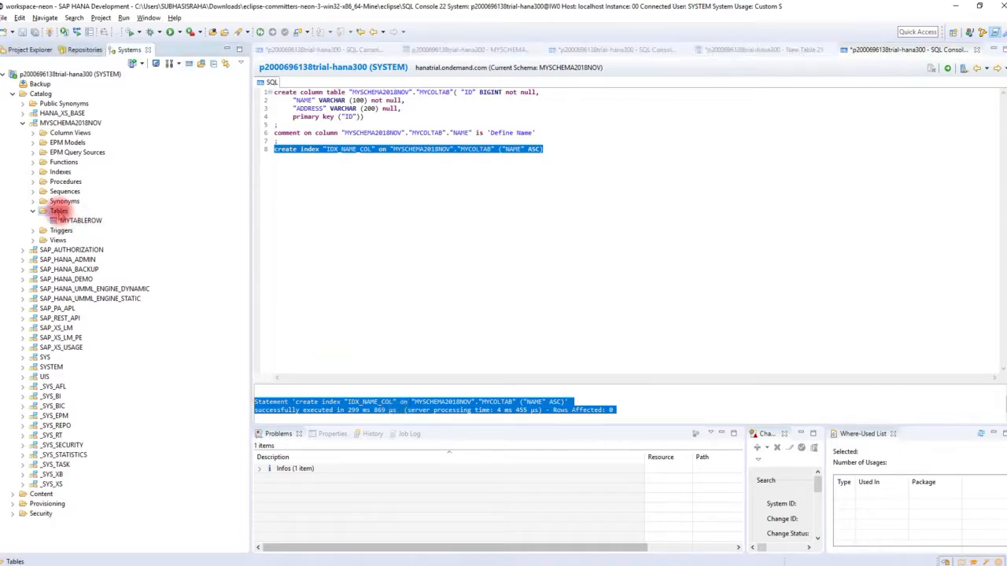
right_click(59, 212)
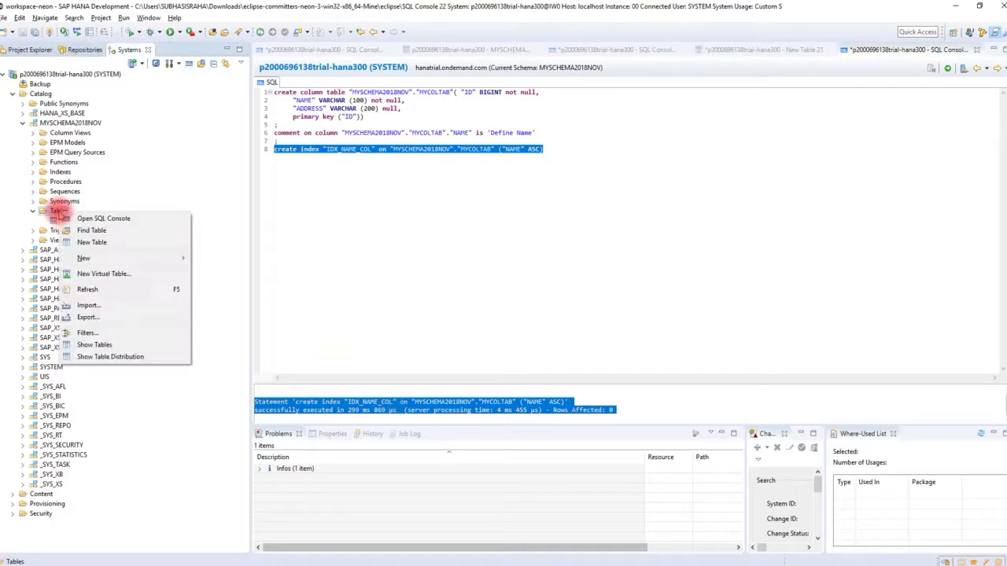
click(107, 290)
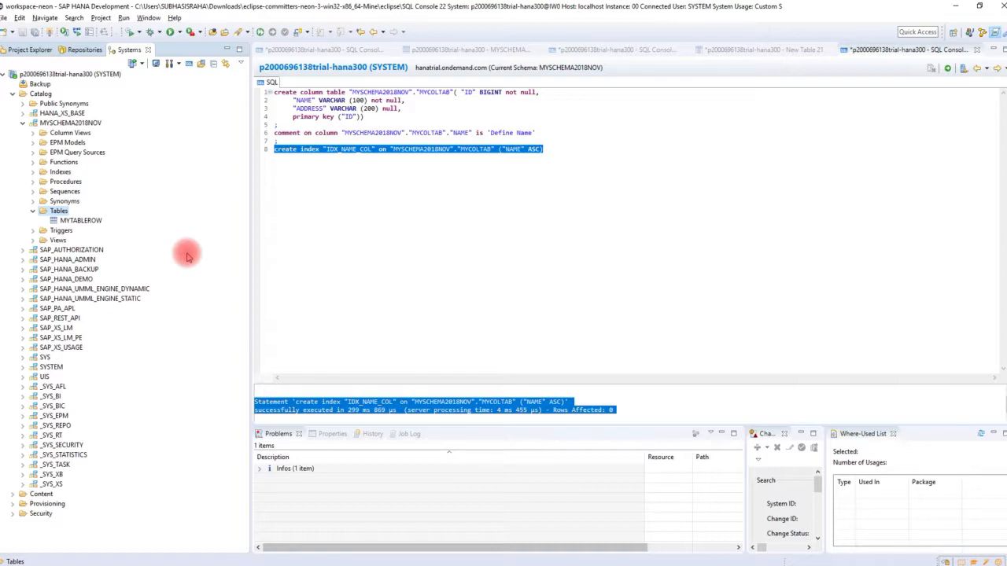
key(F9)
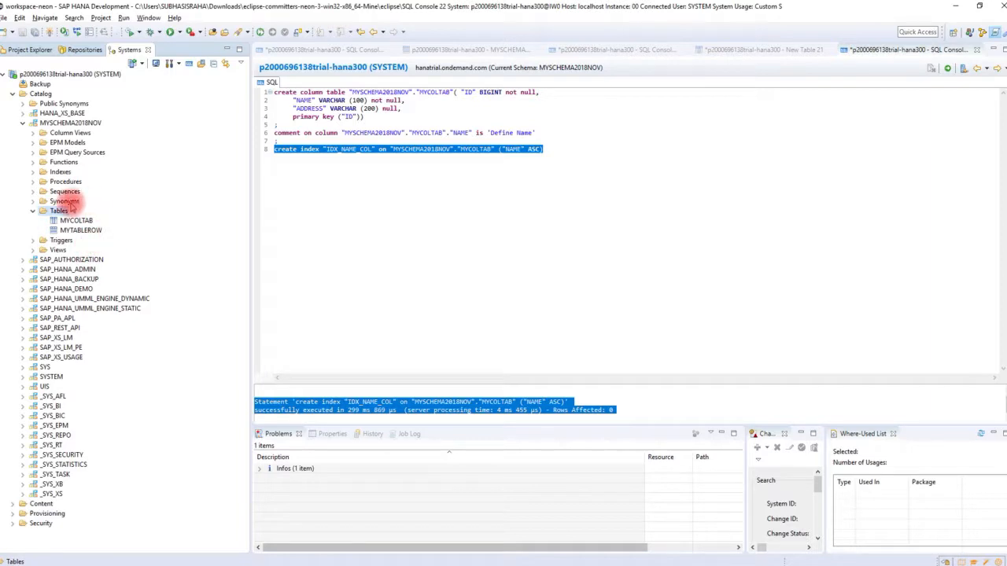
click(79, 222)
ctrl+click(88, 234)
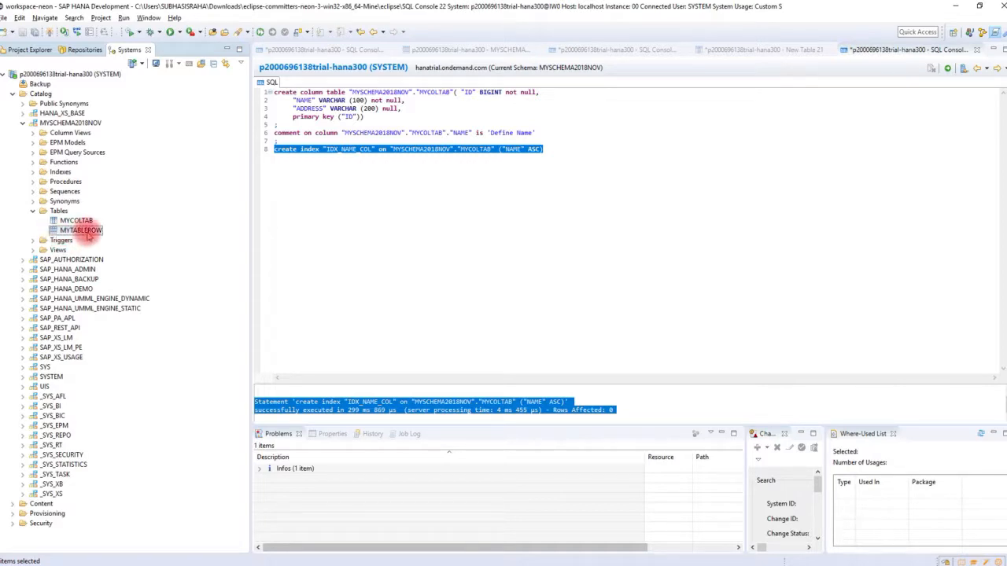
click(219, 565)
click(219, 565)
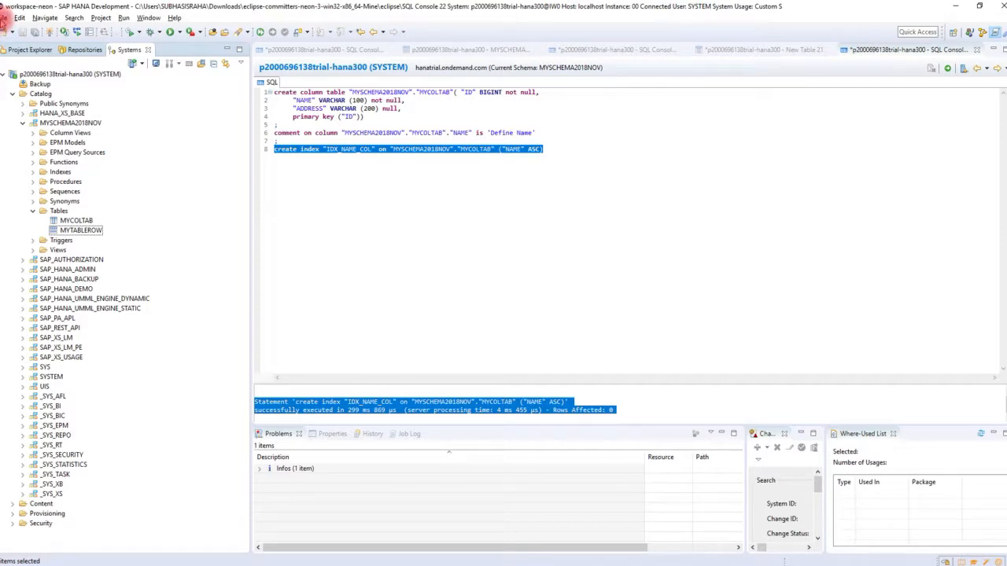
Start an SAP HANA Content import of Data from Local File with the hana300 (SYSTEM) connection as the target system
click(4, 18)
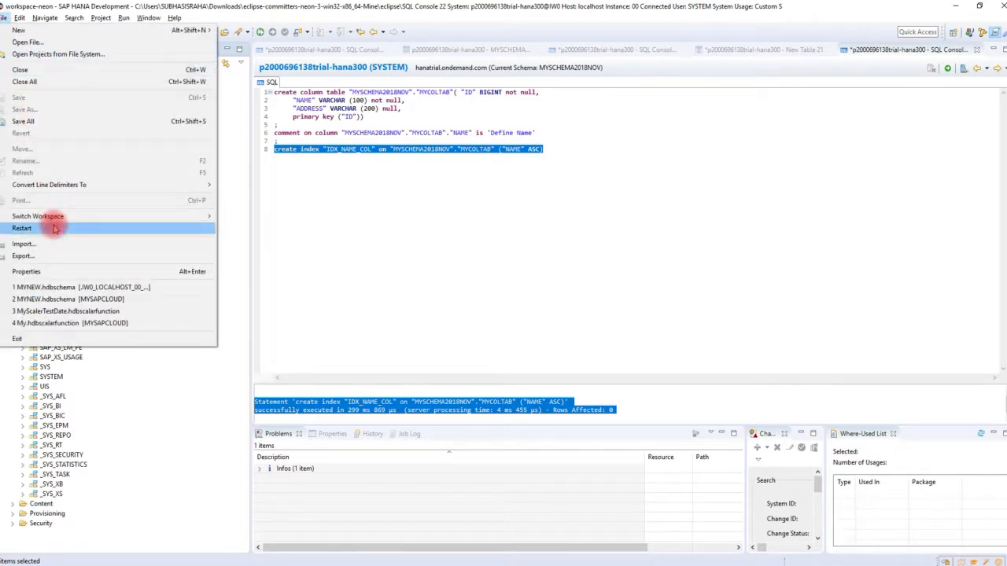
click(55, 250)
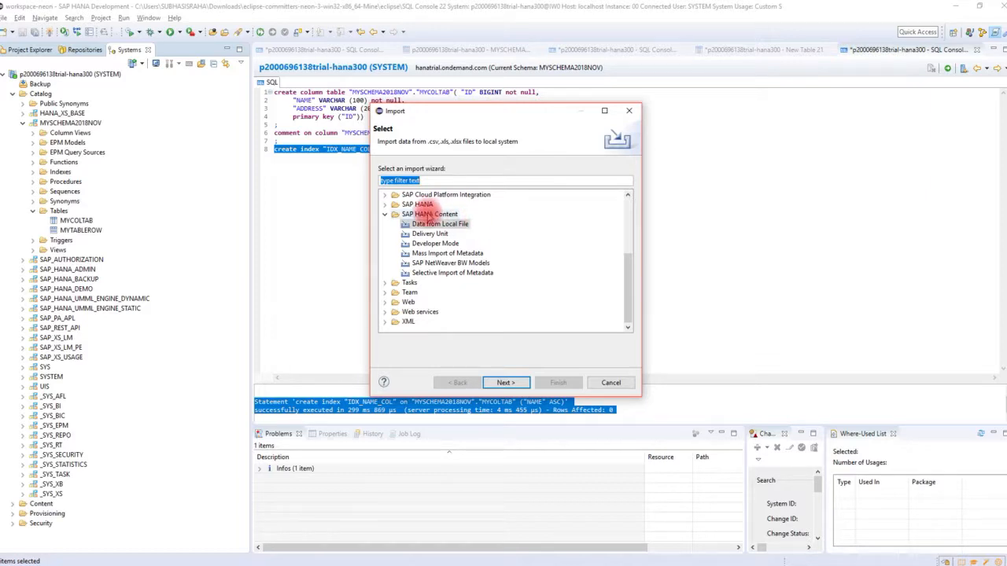
click(428, 214)
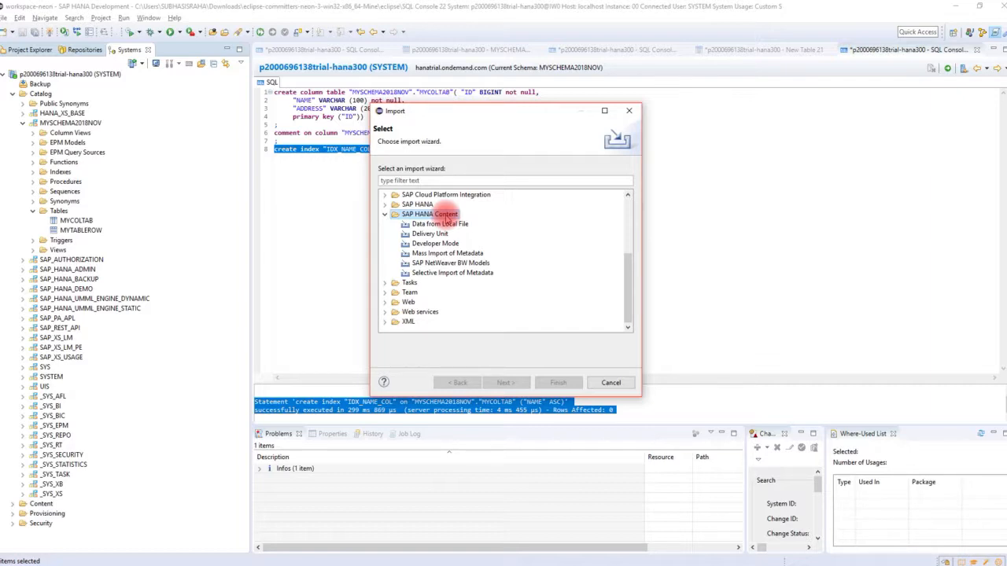
click(446, 225)
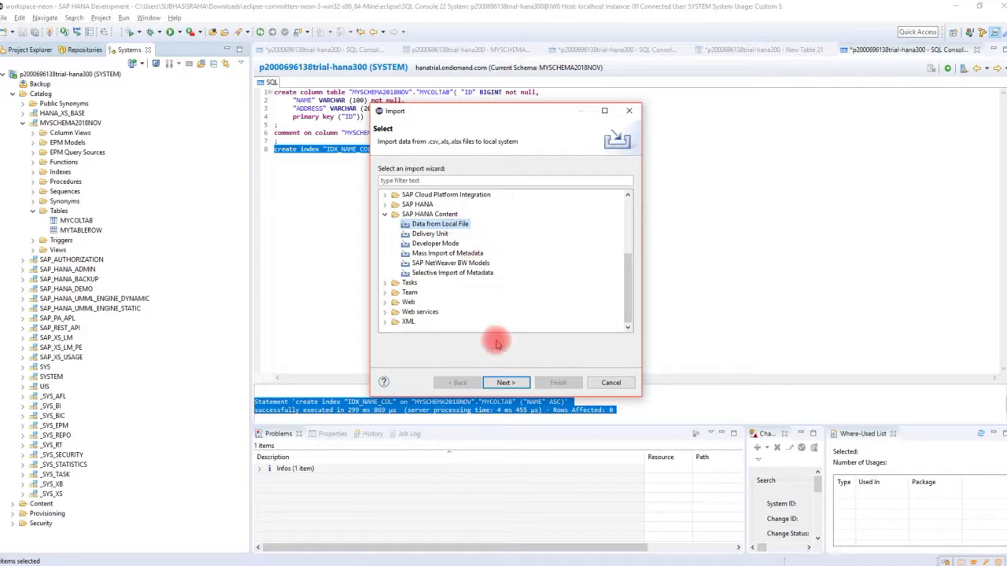
click(506, 383)
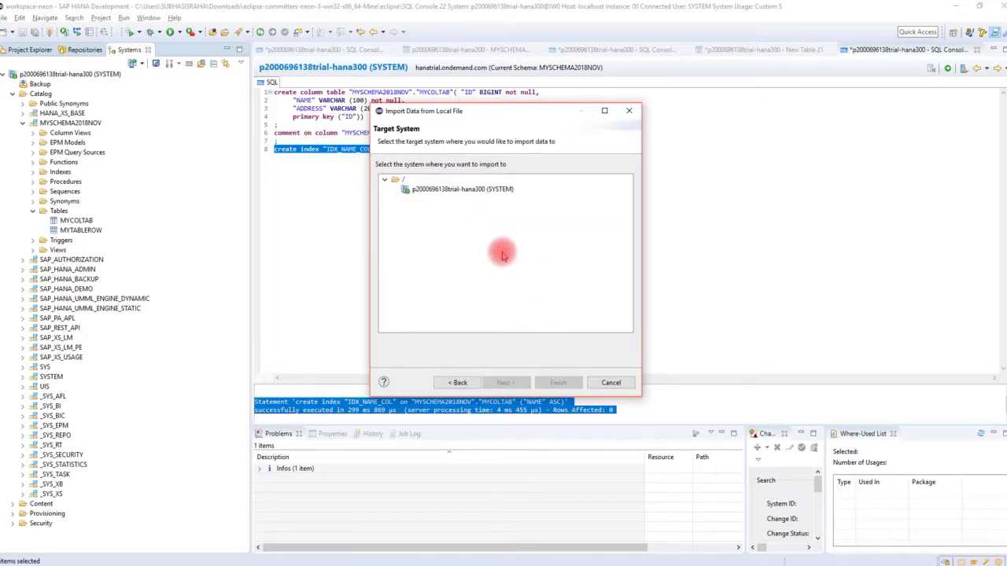
click(446, 192)
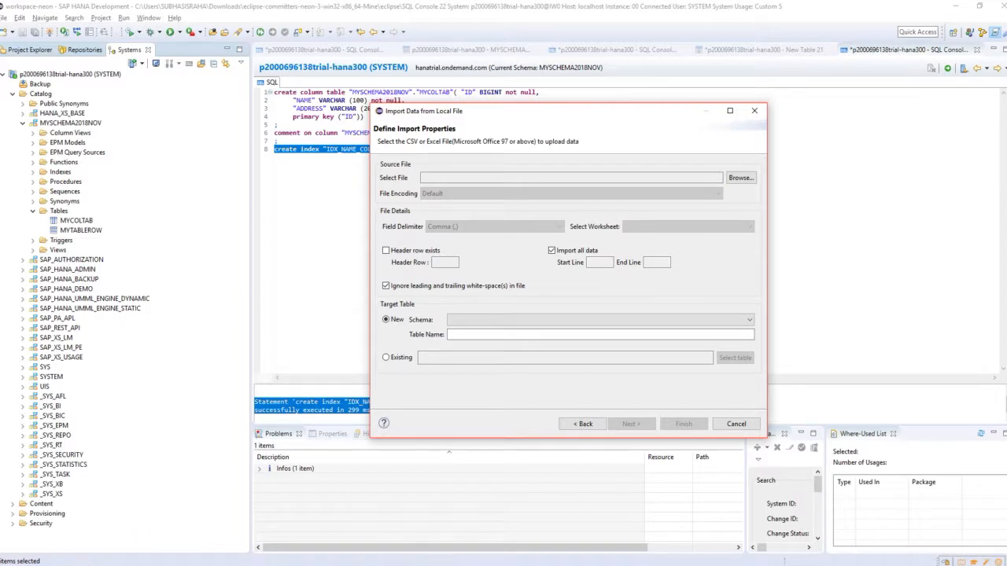
Switch to File Explorer, view the HANA Table (CSV format) folder and copy its path
click(103, 562)
click(176, 535)
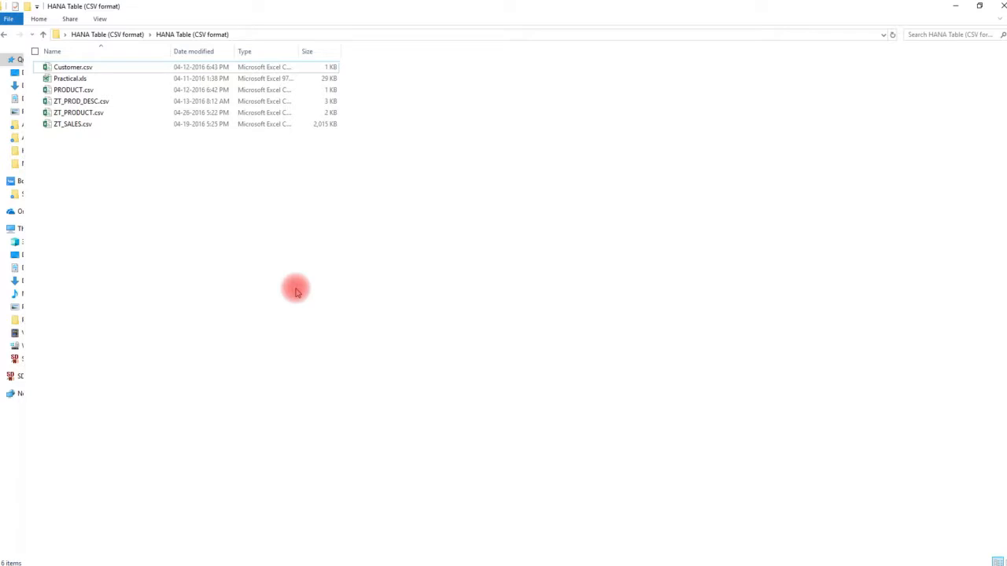
click(265, 33)
key(ctrl+c)
click(393, 186)
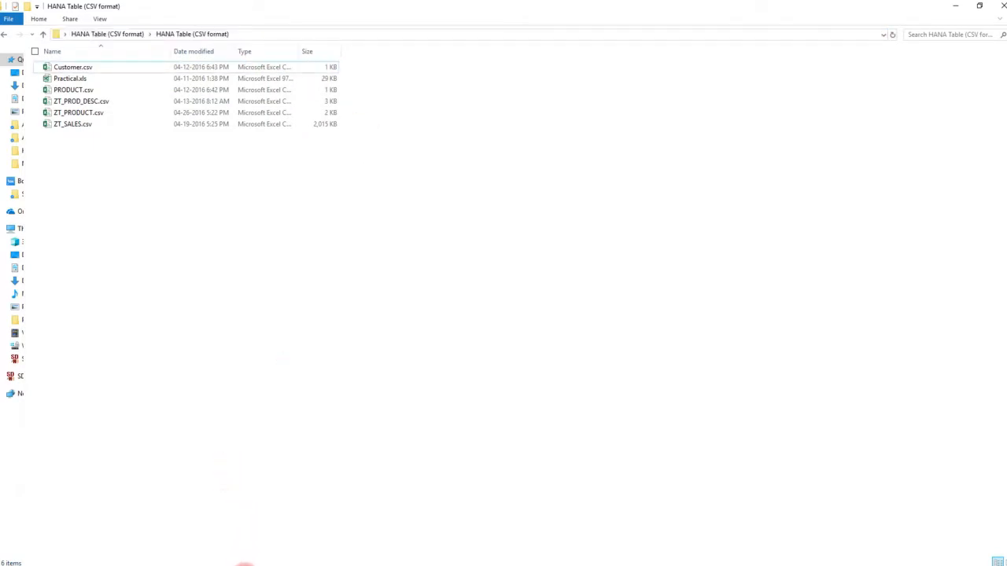
click(244, 565)
Select PRODUCT.csv from the HANA Table (CSV format) folder as the source file for the import
click(740, 179)
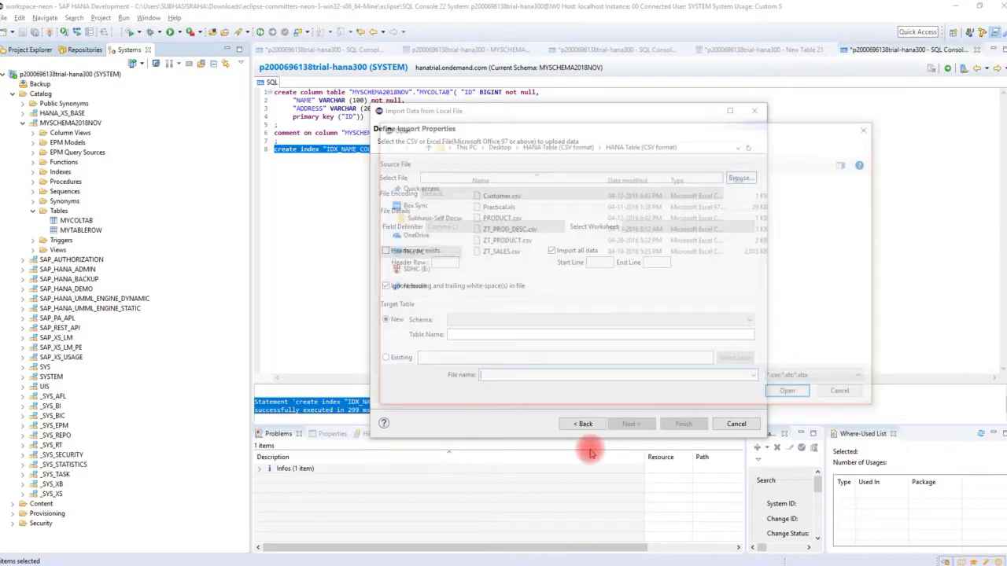
click(217, 565)
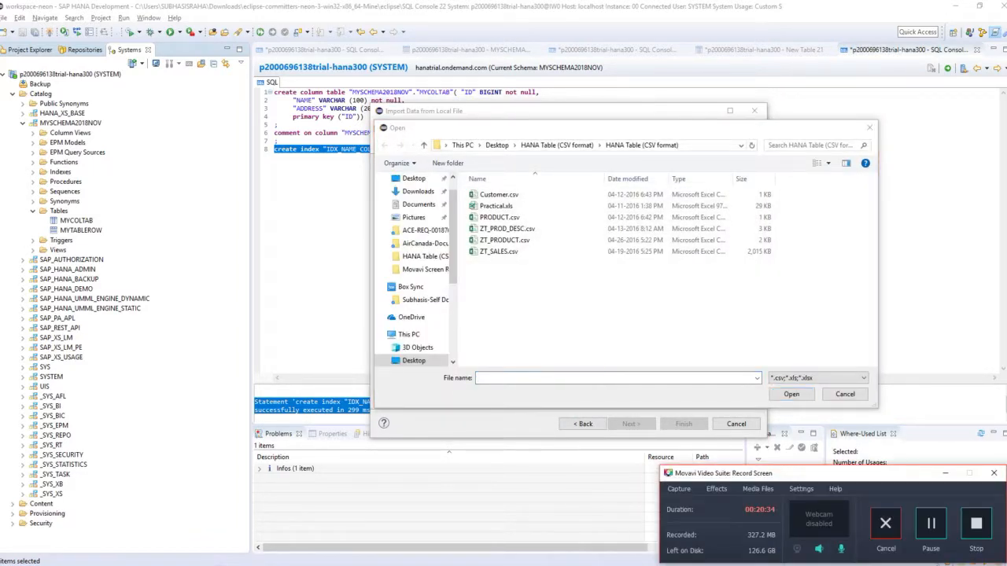
click(574, 315)
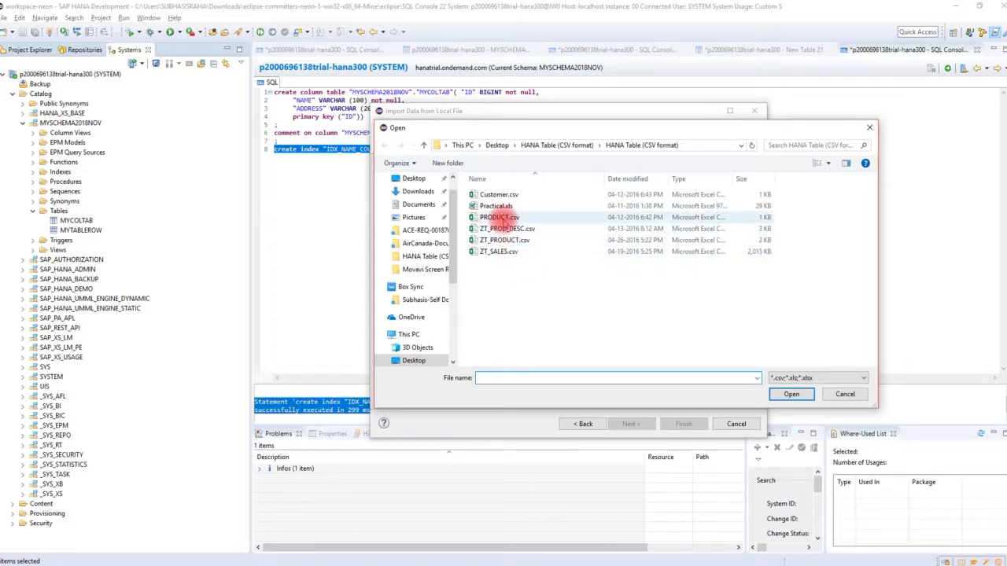
drag(580, 131, 543, 130)
double_click(460, 213)
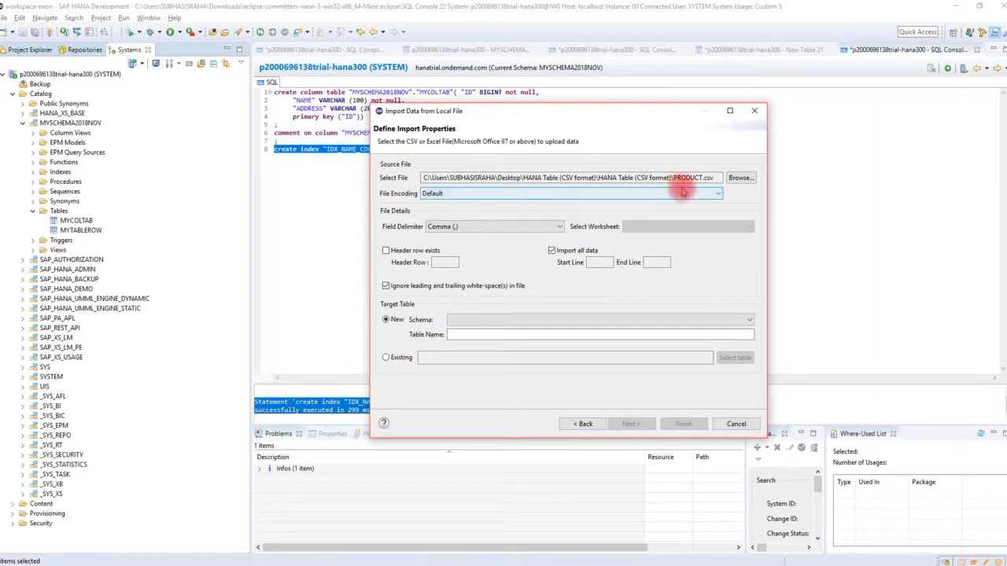
Set the file encoding to UTF-8, mark row 1 as an existing header row and import all data
click(718, 193)
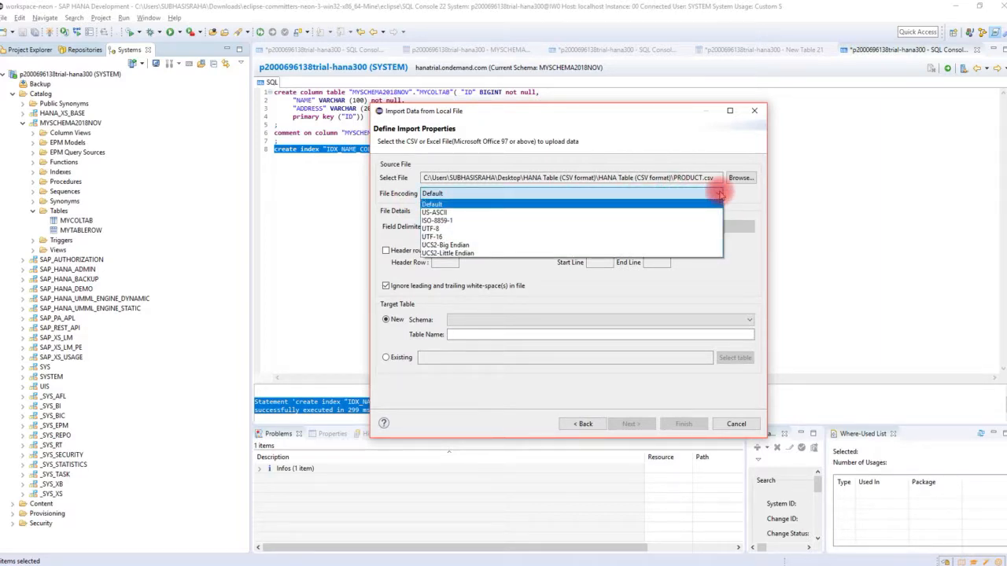
click(546, 228)
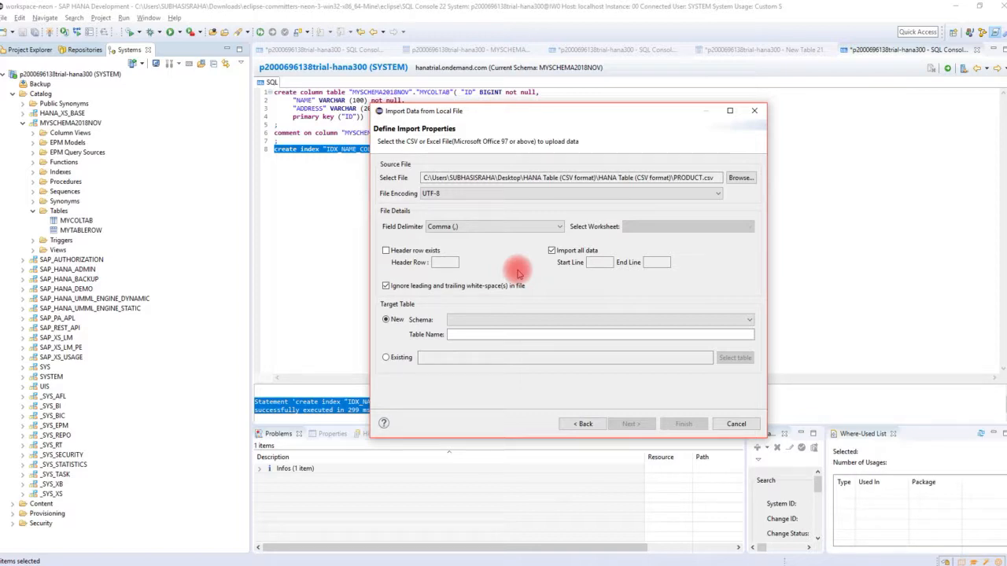
click(386, 251)
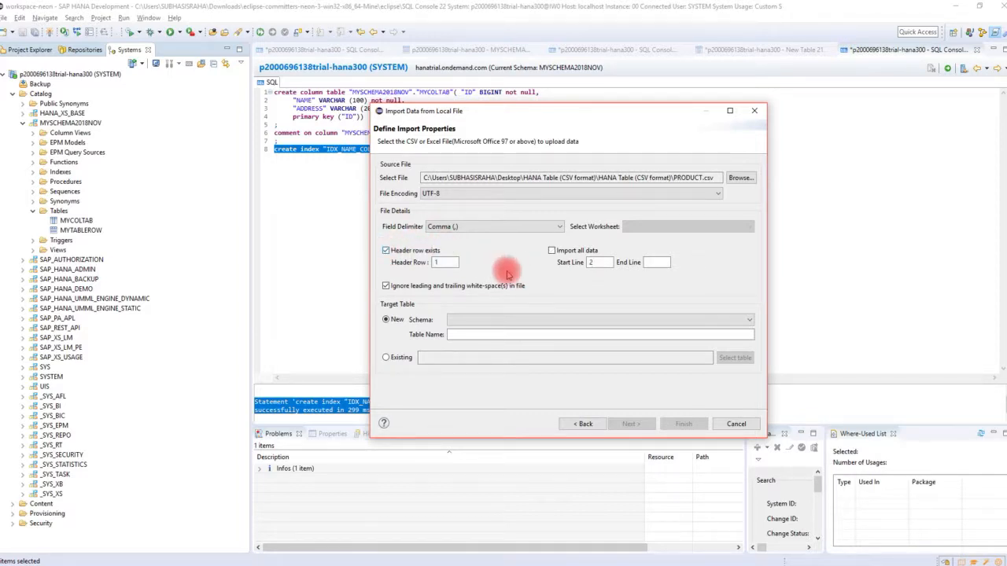
click(552, 251)
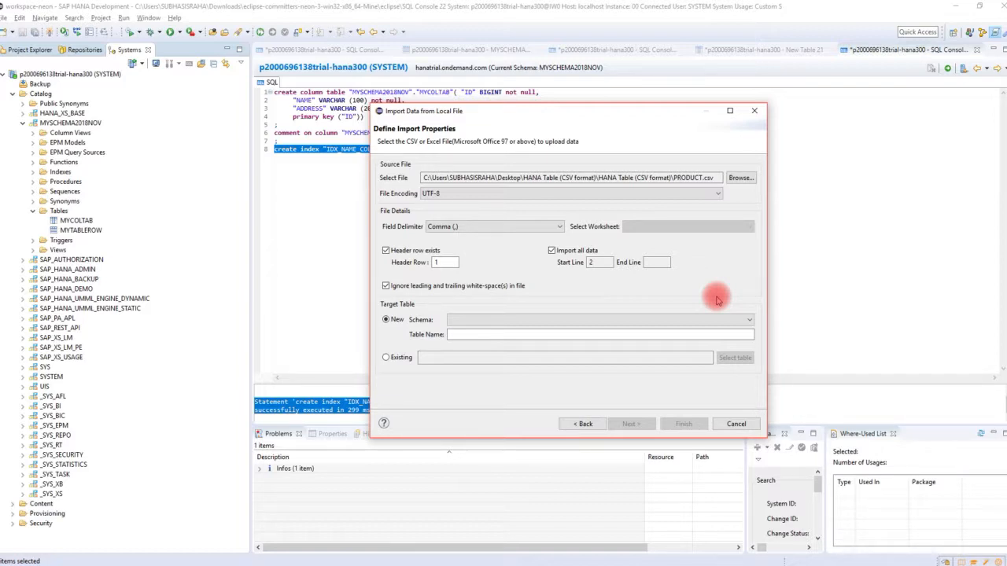
Define a new target table PRODUCT in schema MYSCHEMA2018NOV and proceed to the table definition and data mappings
click(749, 324)
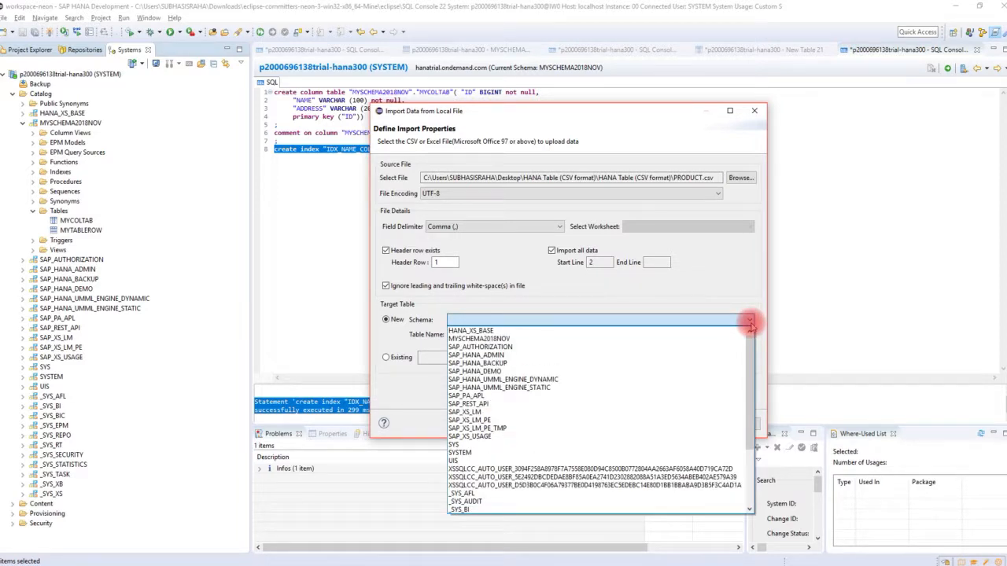
click(503, 338)
click(503, 336)
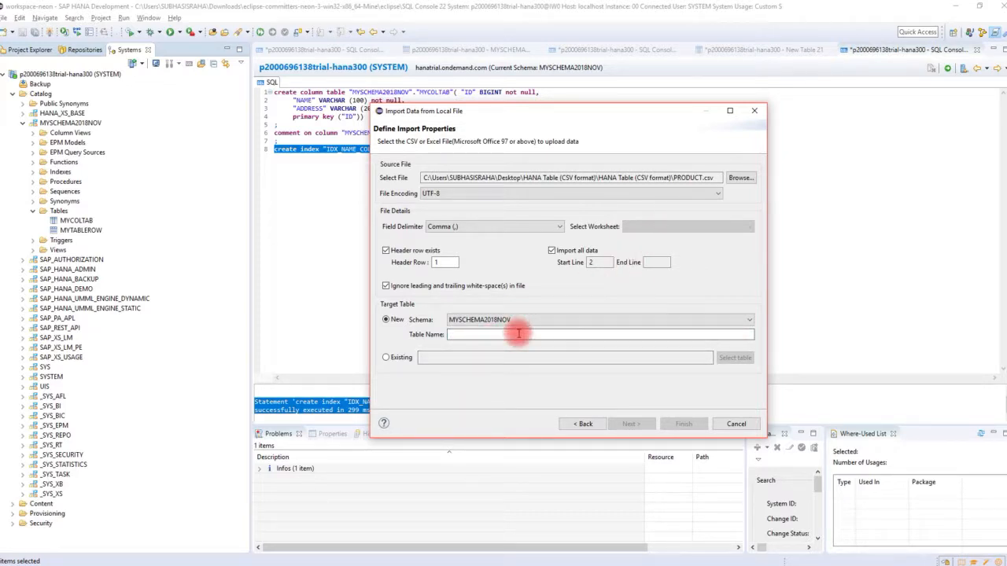
text(PRODUCT)
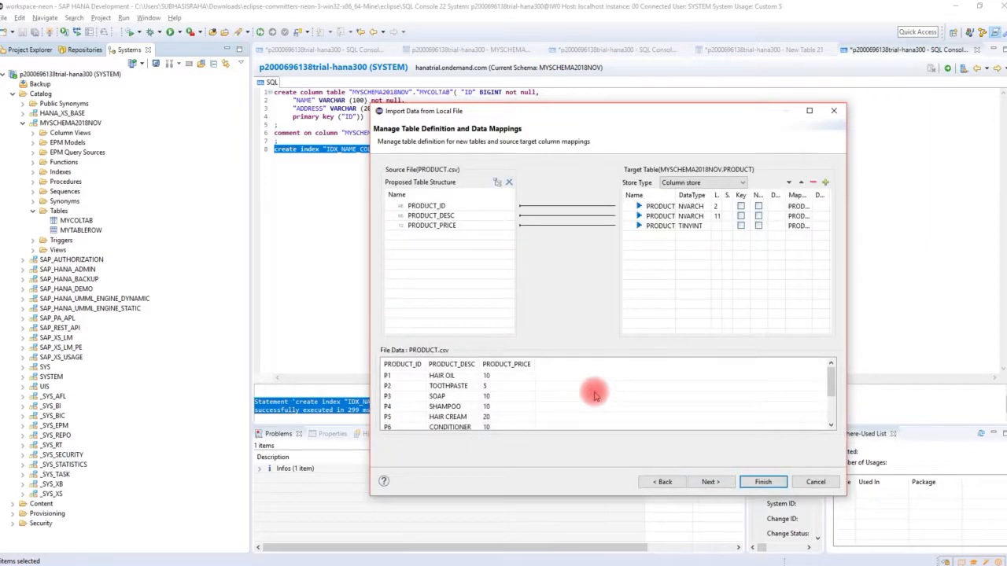
drag(370, 315, 153, 315)
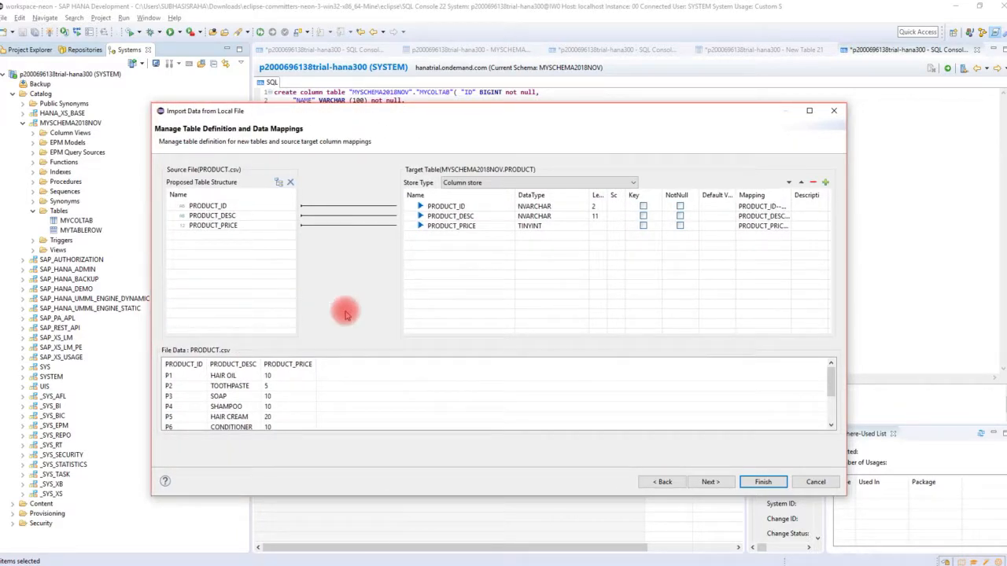
click(254, 226)
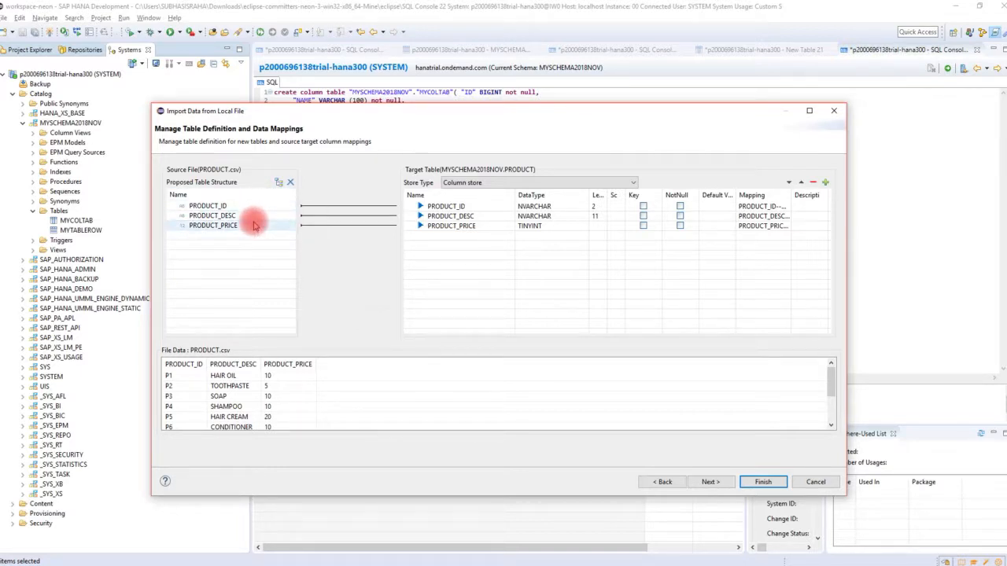
Open PRODUCT.csv in Excel, fit columns A to C to their contents, examine the product records and return to the import wizard
click(121, 560)
click(158, 530)
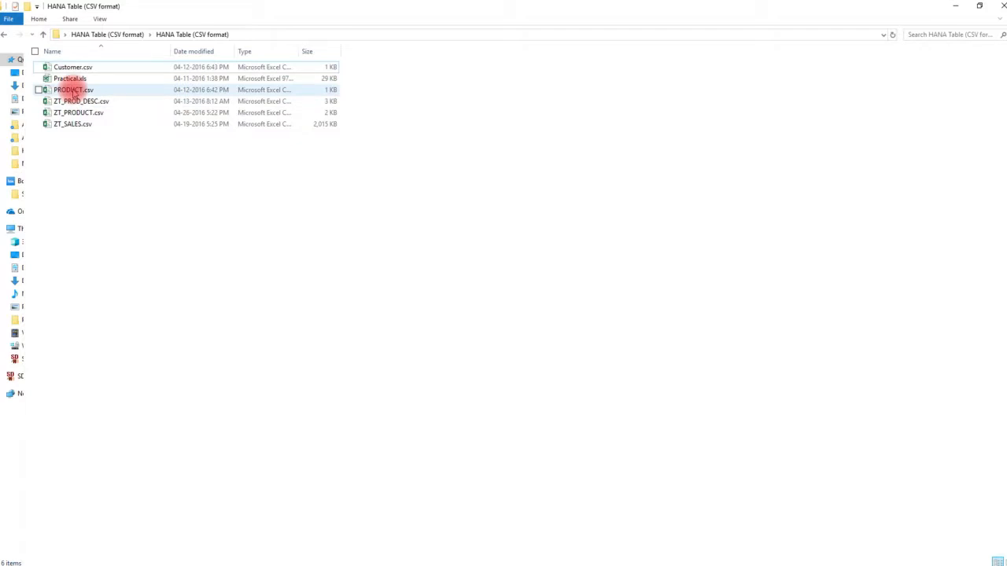
click(72, 91)
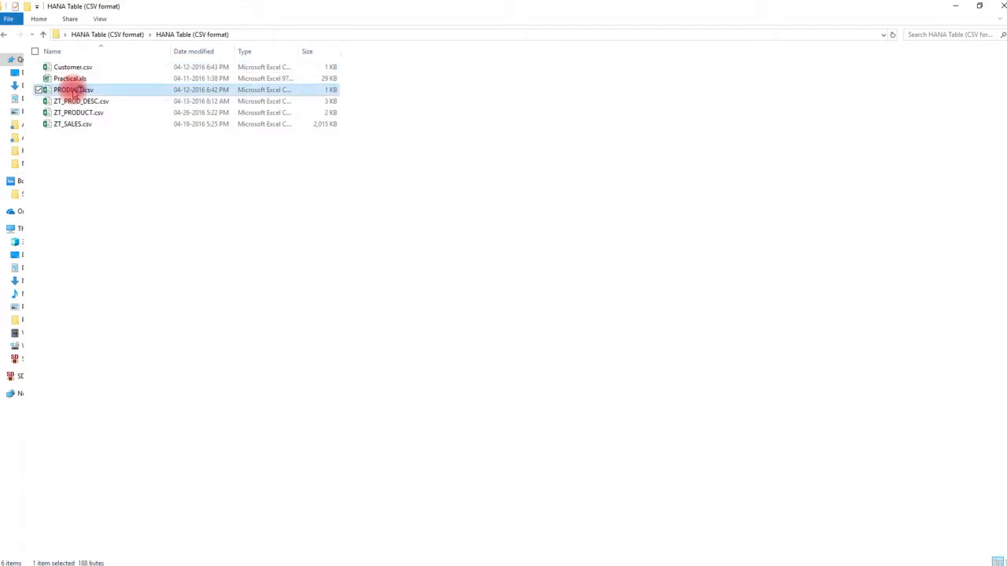
double_click(72, 91)
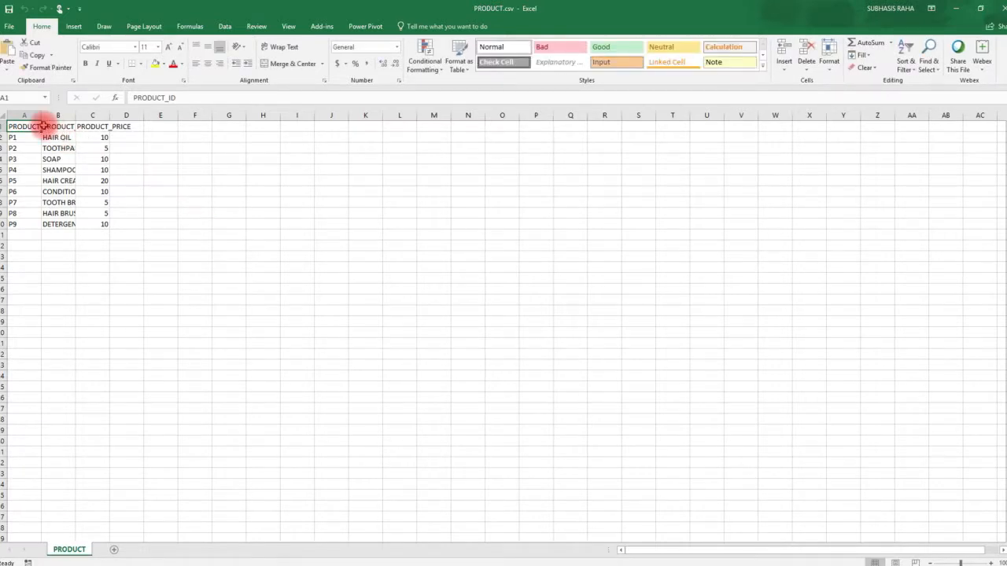
double_click(40, 115)
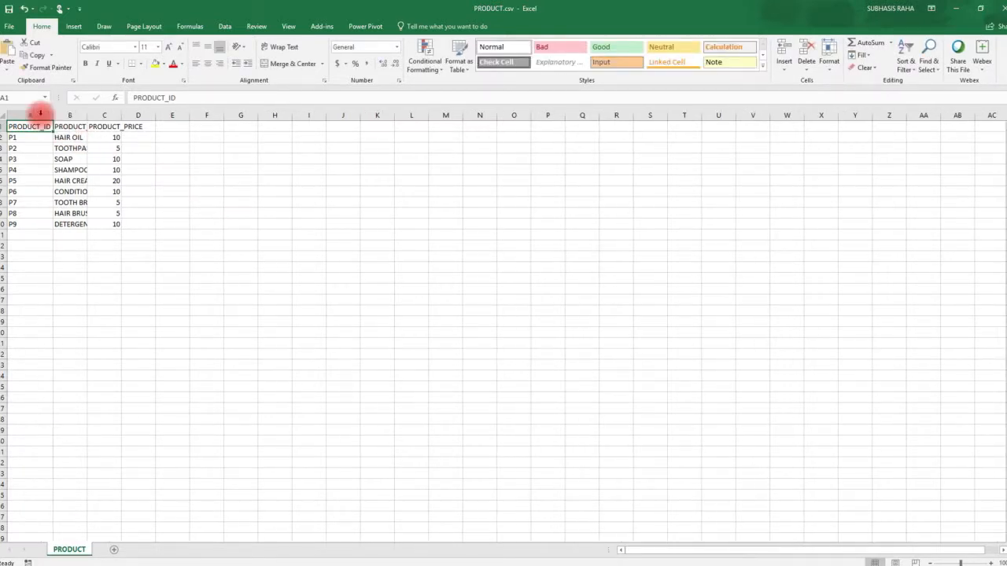
double_click(87, 117)
double_click(143, 114)
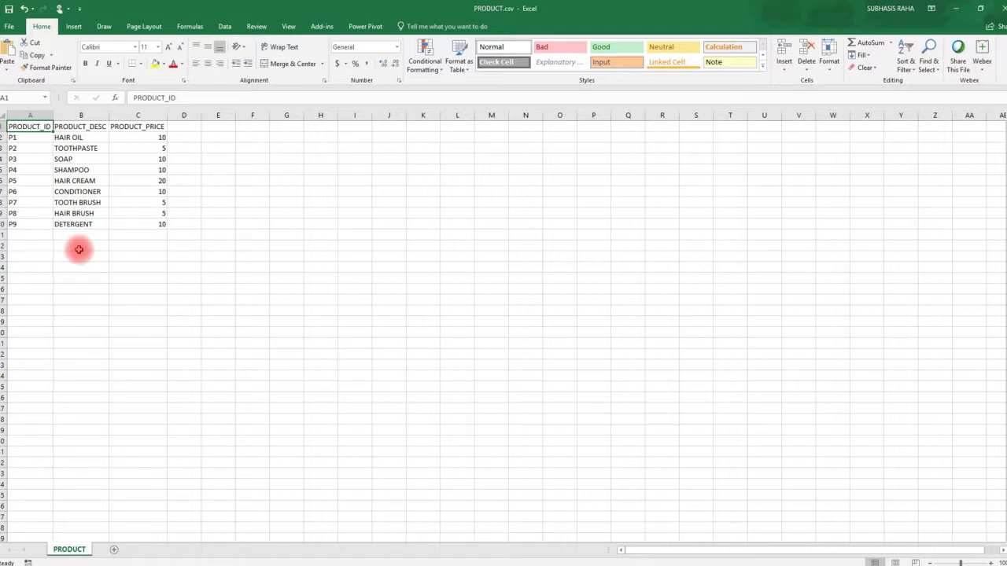
drag(27, 137, 32, 224)
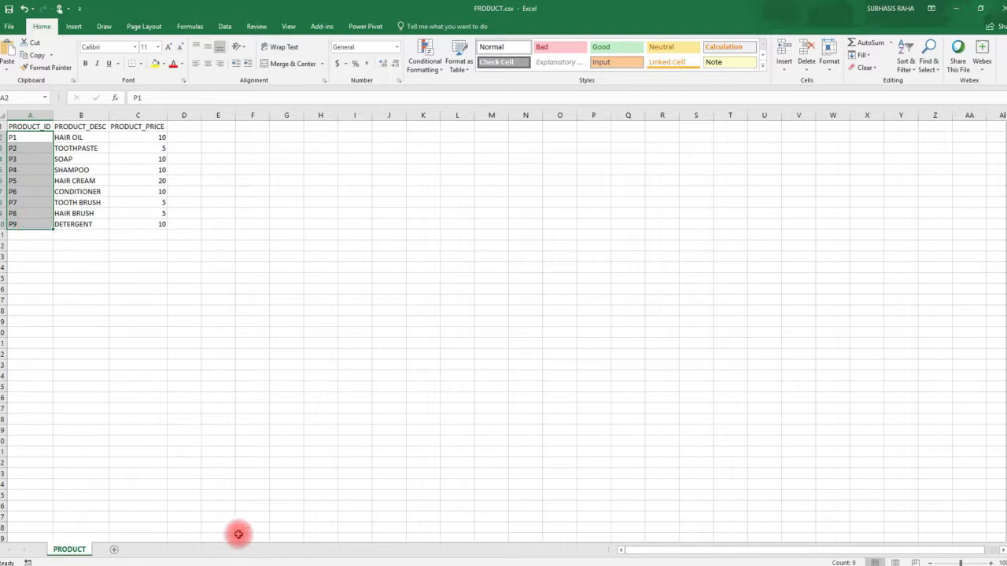
click(242, 565)
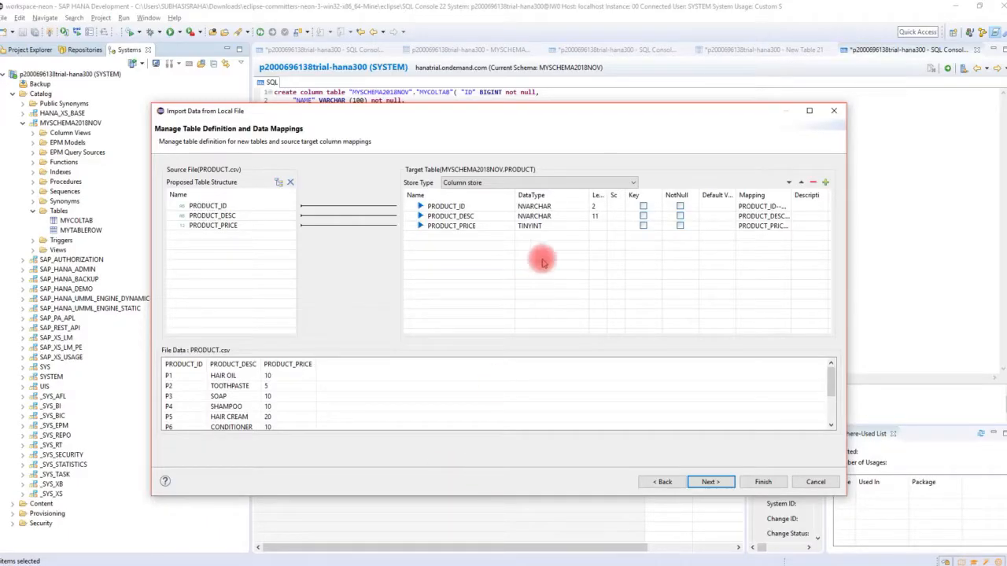
Examine the target table's store type options and the source-to-target mappings of PRODUCT_ID, PRODUCT_DESC and PRODUCT_PRICE
drag(523, 116, 526, 114)
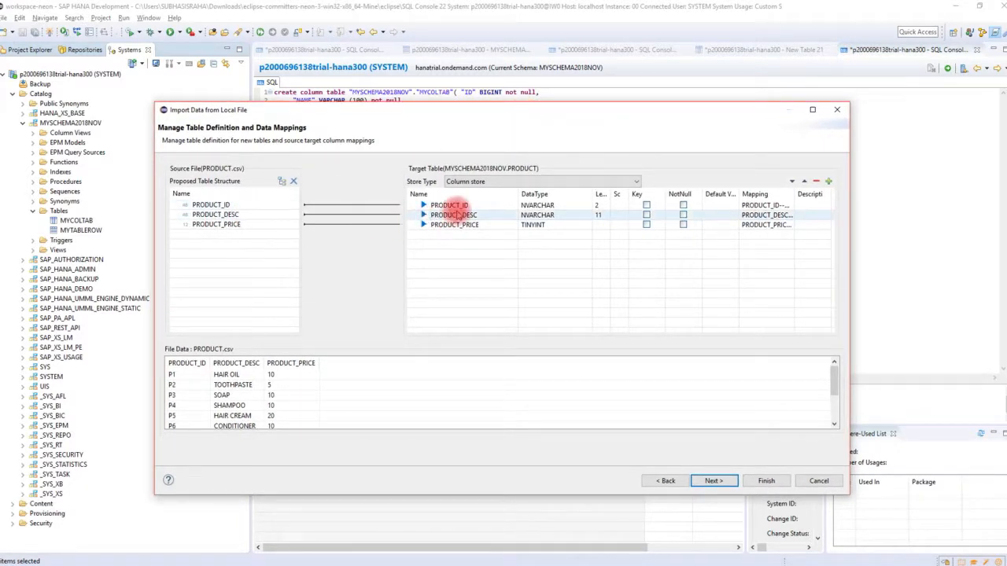
click(563, 183)
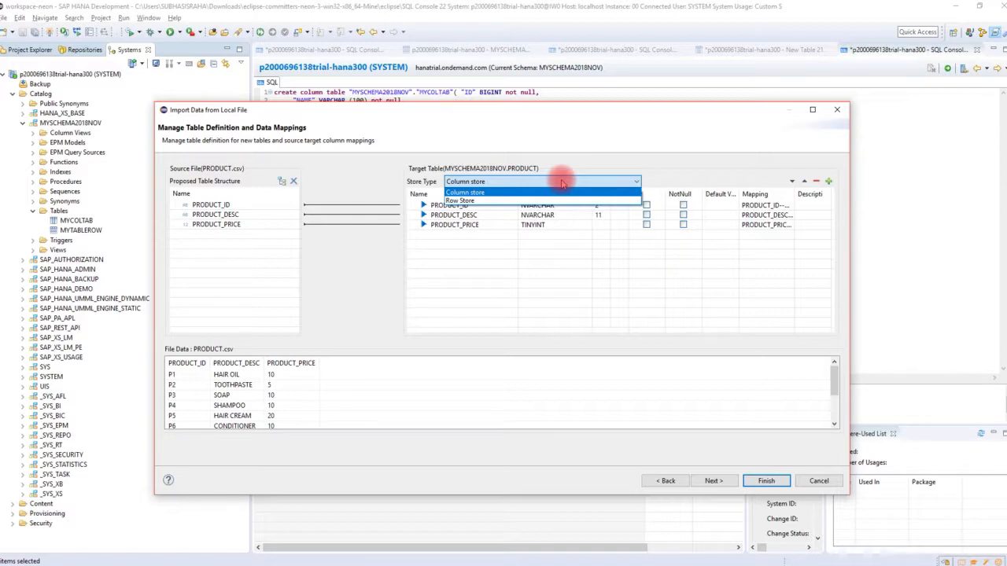
click(591, 151)
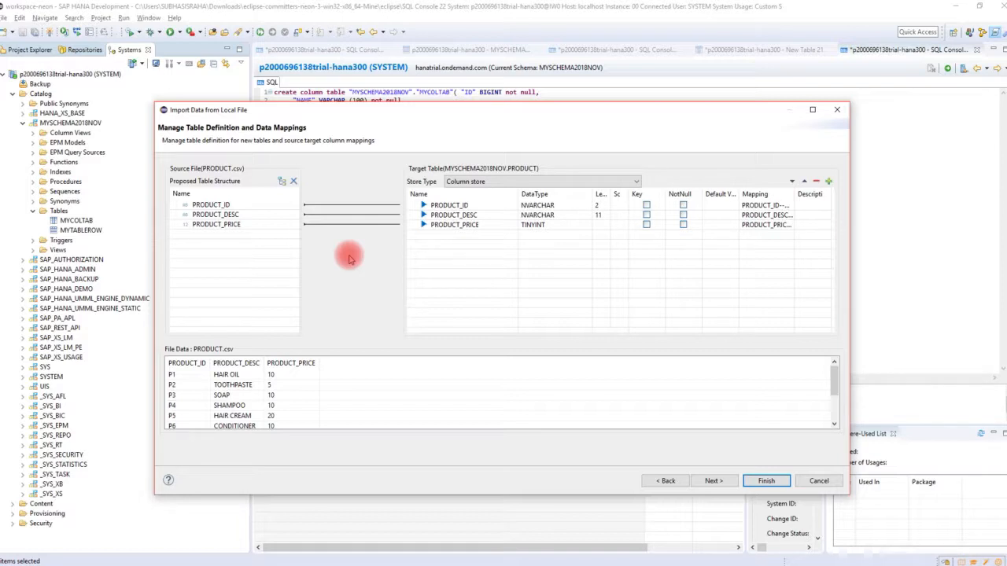
click(226, 204)
click(225, 214)
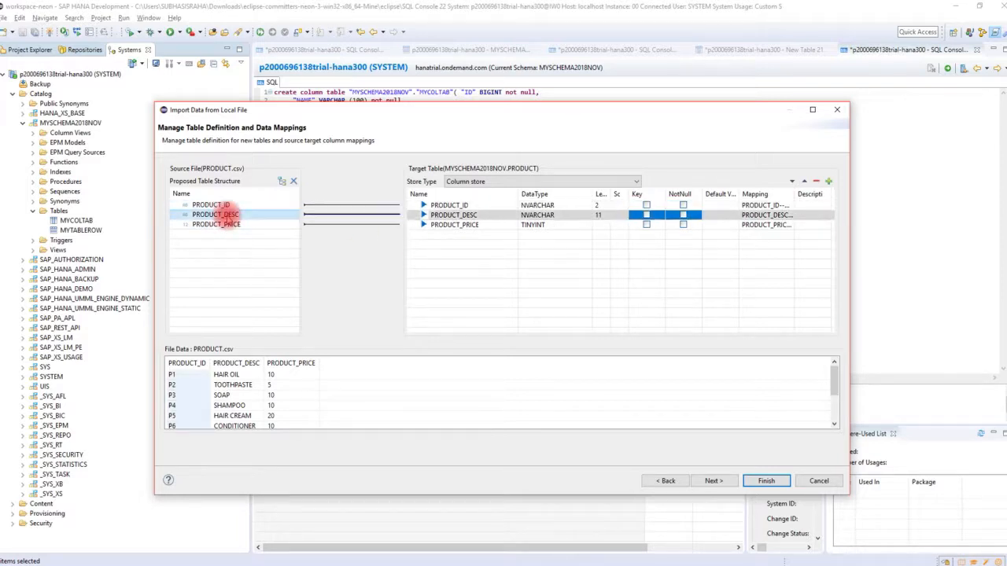
click(229, 225)
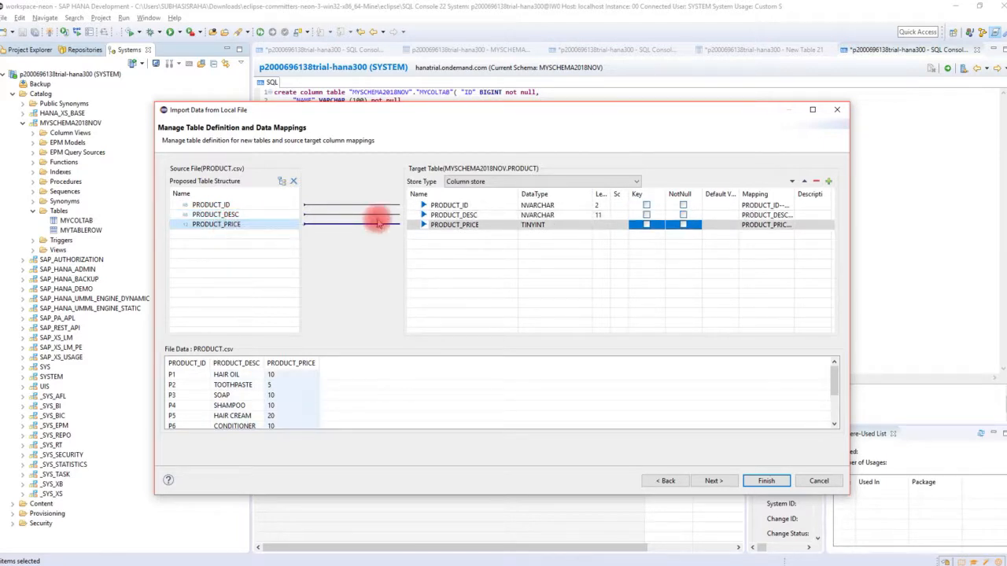
click(483, 203)
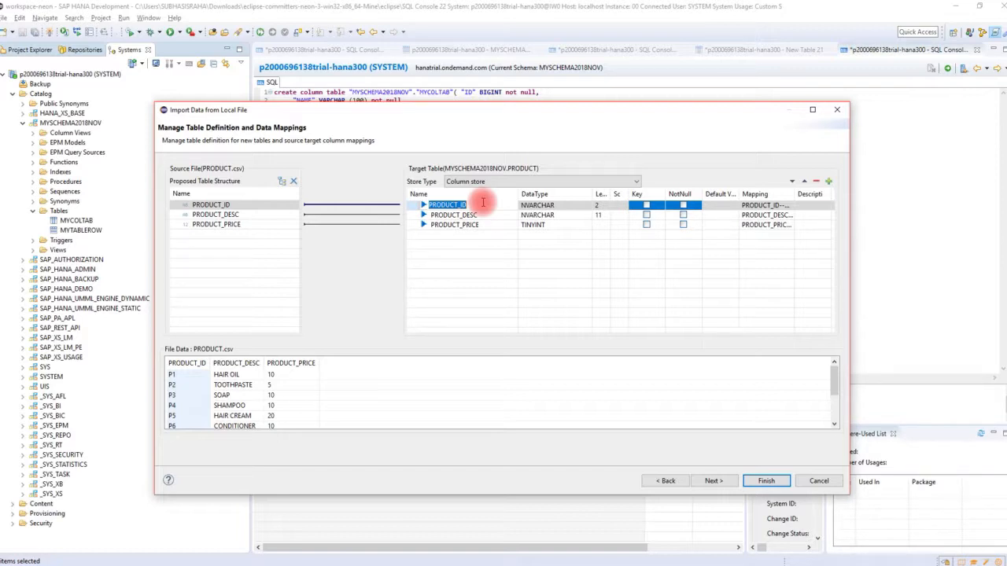
click(499, 238)
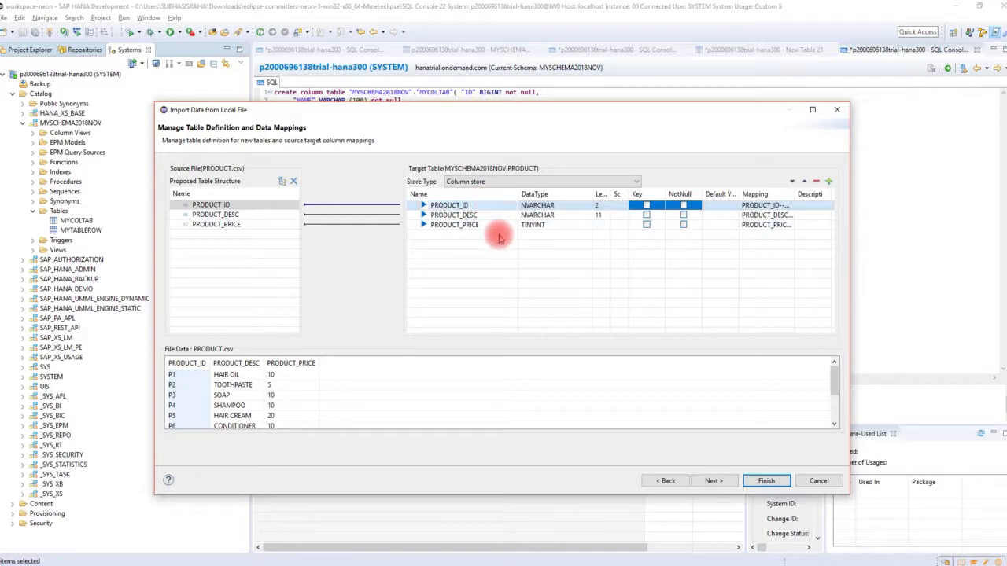
Add a new column named COL_CUSTOM to the target table PRODUCT
click(829, 182)
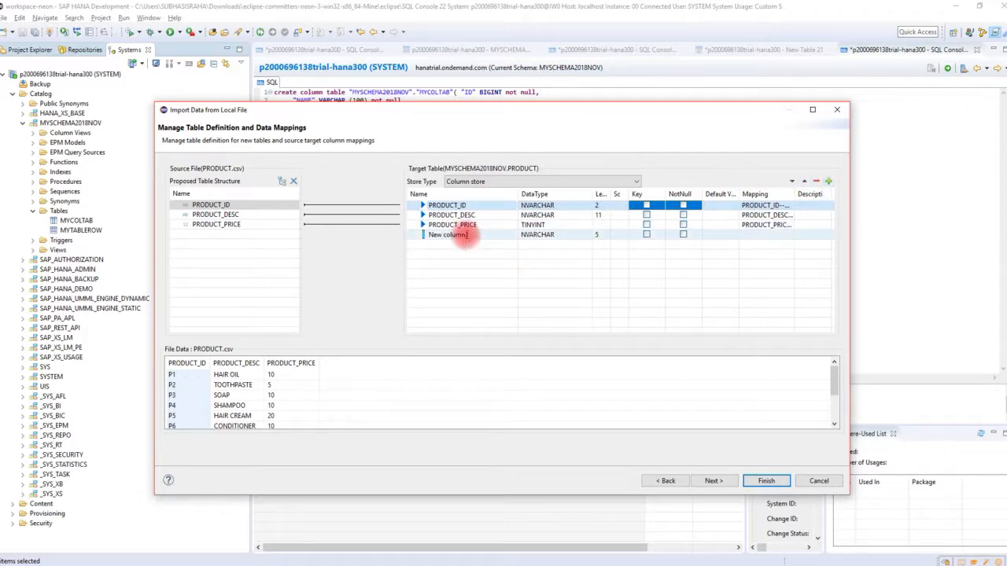
click(466, 234)
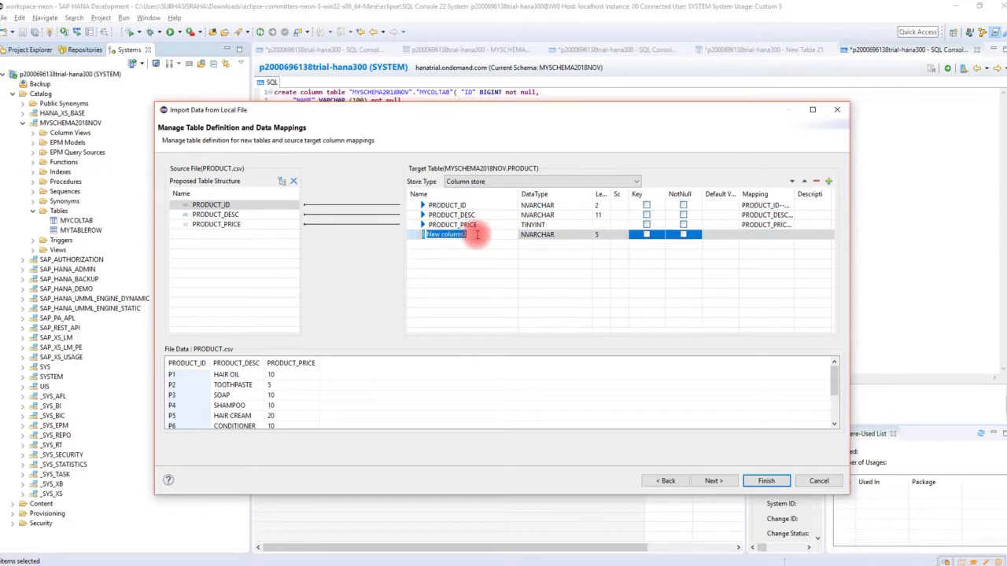
text(COL_CUSTOM)
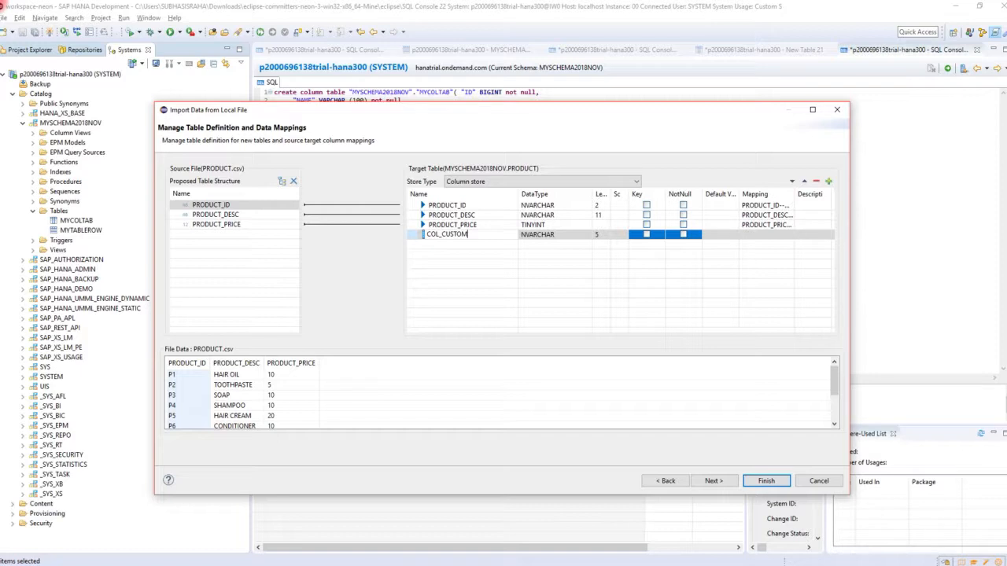
click(509, 250)
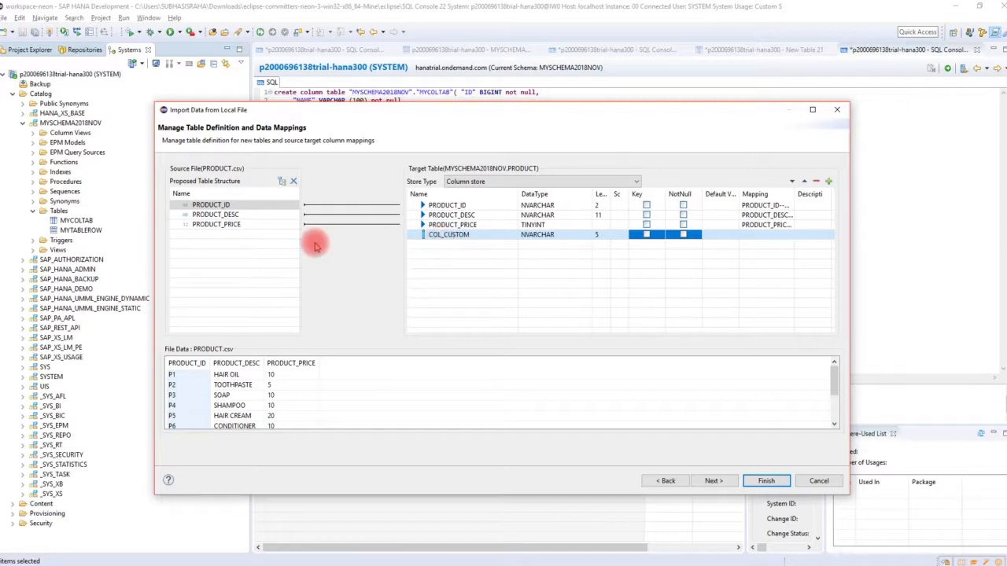
Try to map the source column PRODUCT_PRICE to the target column COL_CUSTOM and widen the target table's Length column
drag(292, 227, 459, 232)
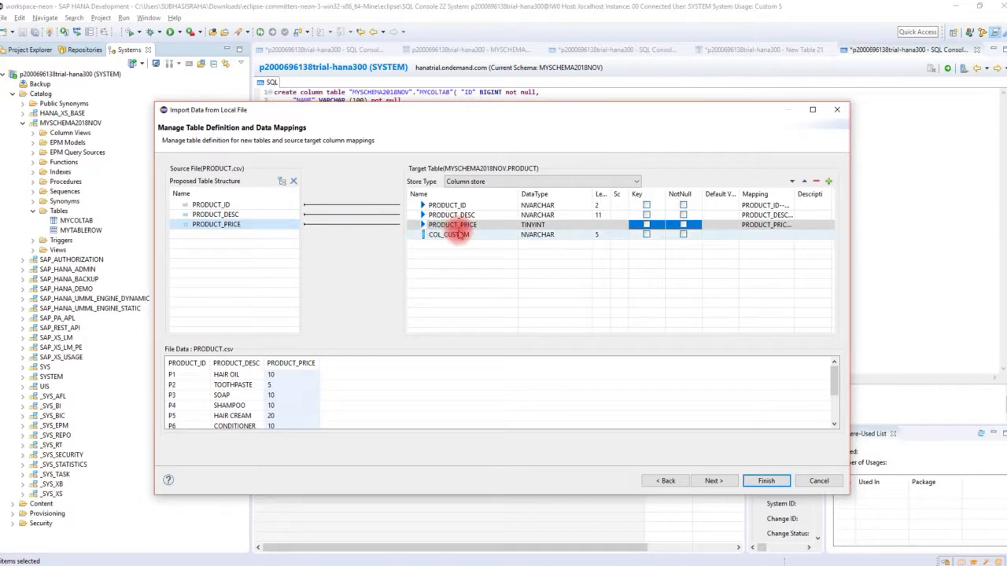
drag(283, 223, 462, 238)
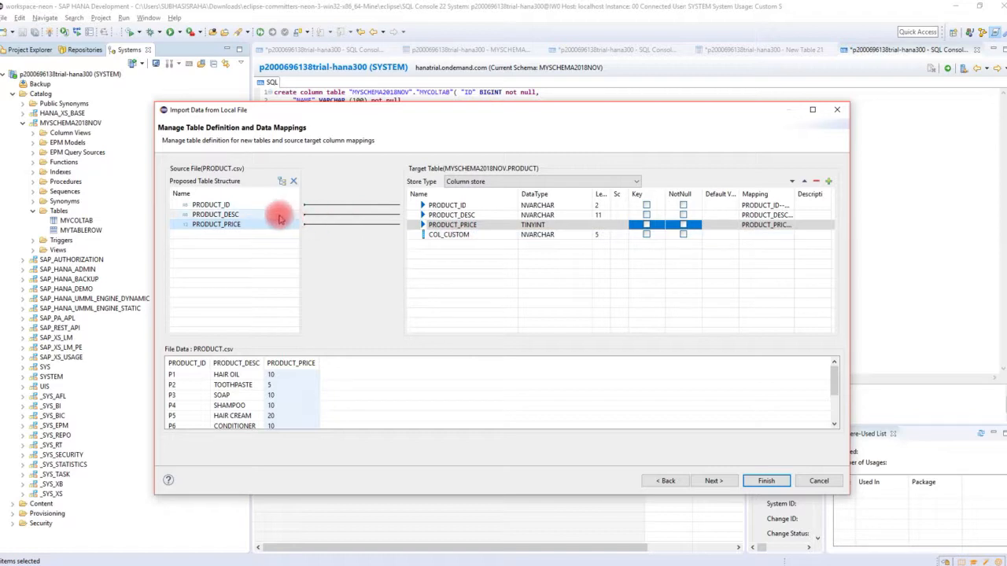
drag(274, 222, 463, 238)
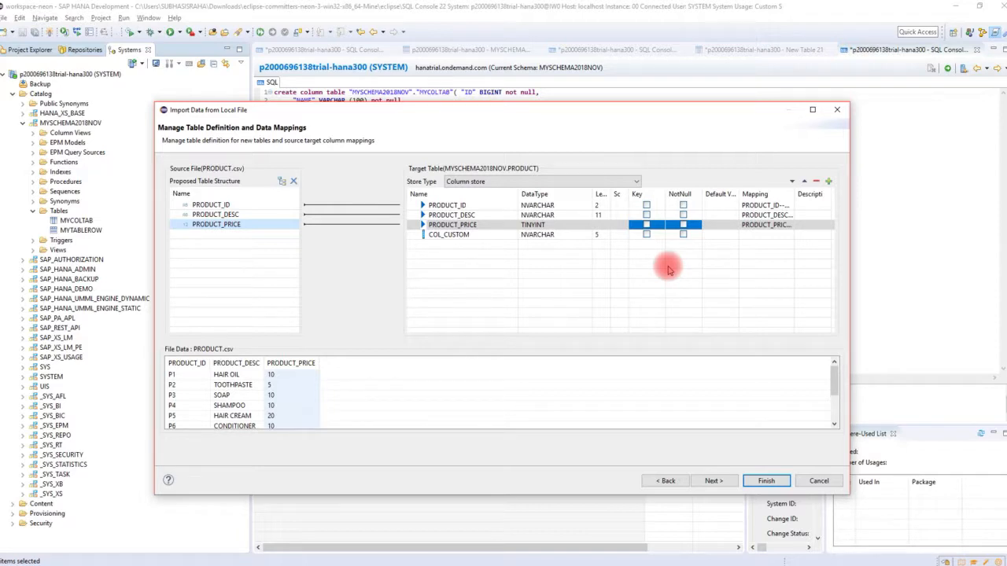
drag(612, 194, 633, 194)
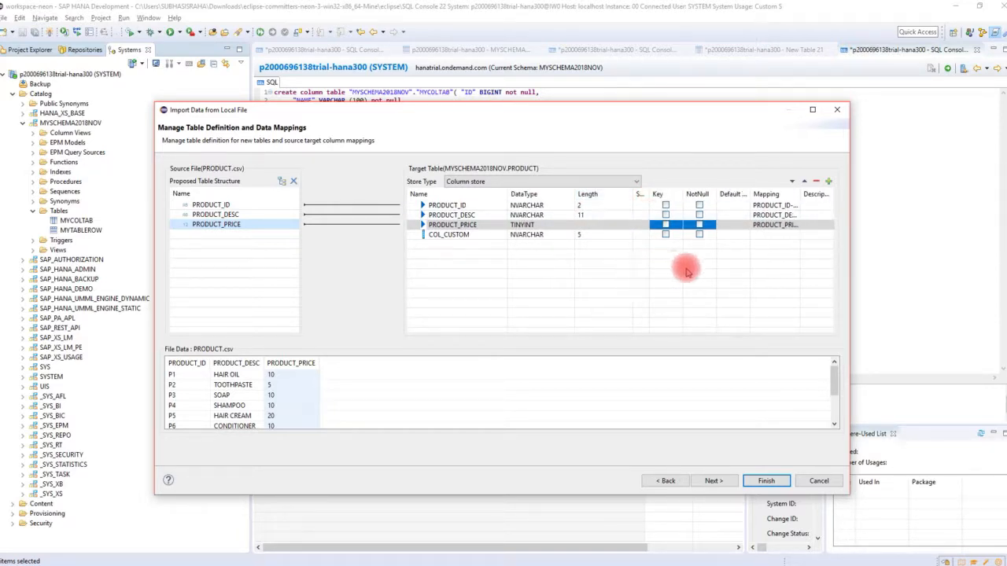
Rename the target column COL_CUSTOM as ACTIVE_FLAG and set its data type to VARCHAR with length 1
click(737, 235)
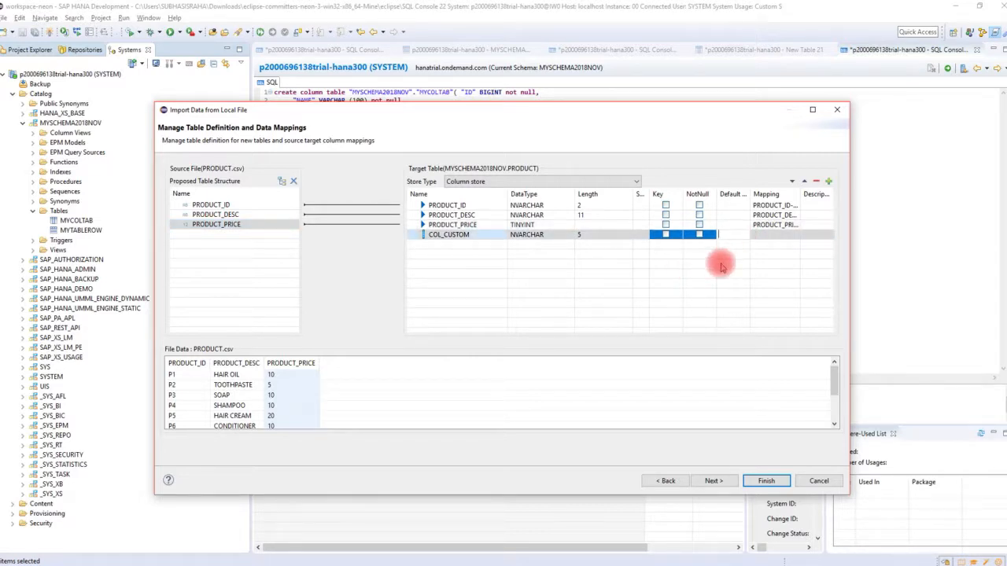
click(483, 235)
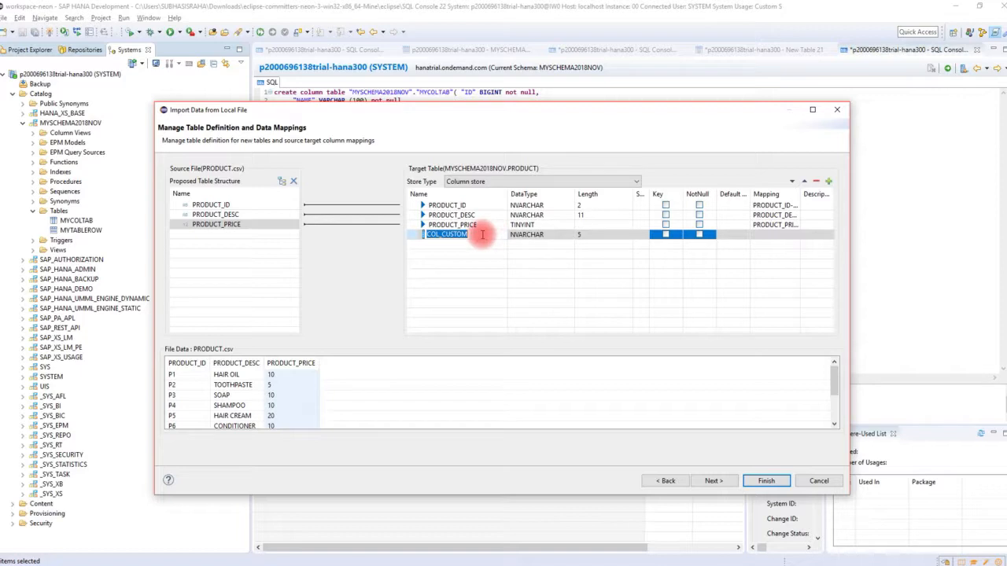
text(FL)
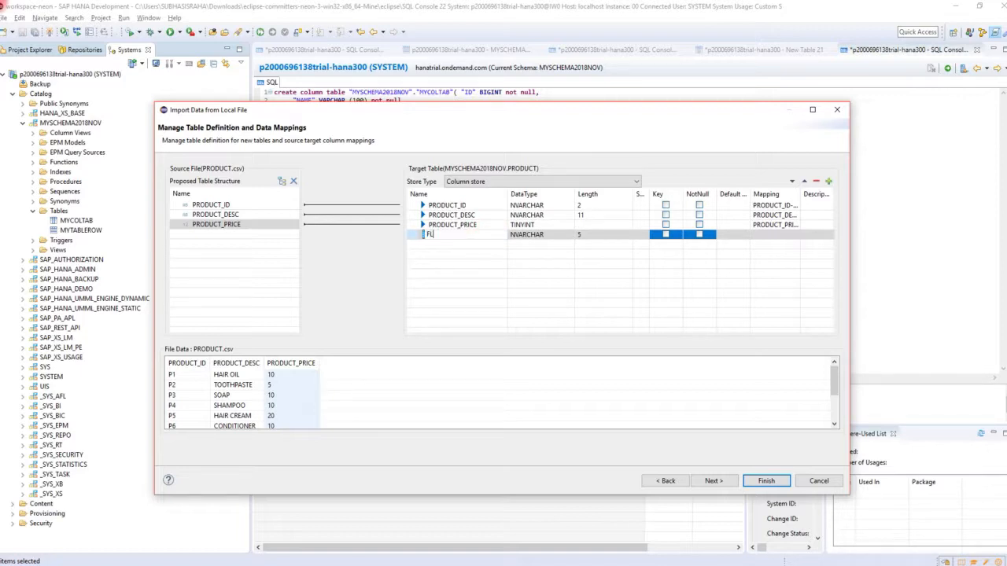
text(ACTIVE_FLAG)
click(556, 236)
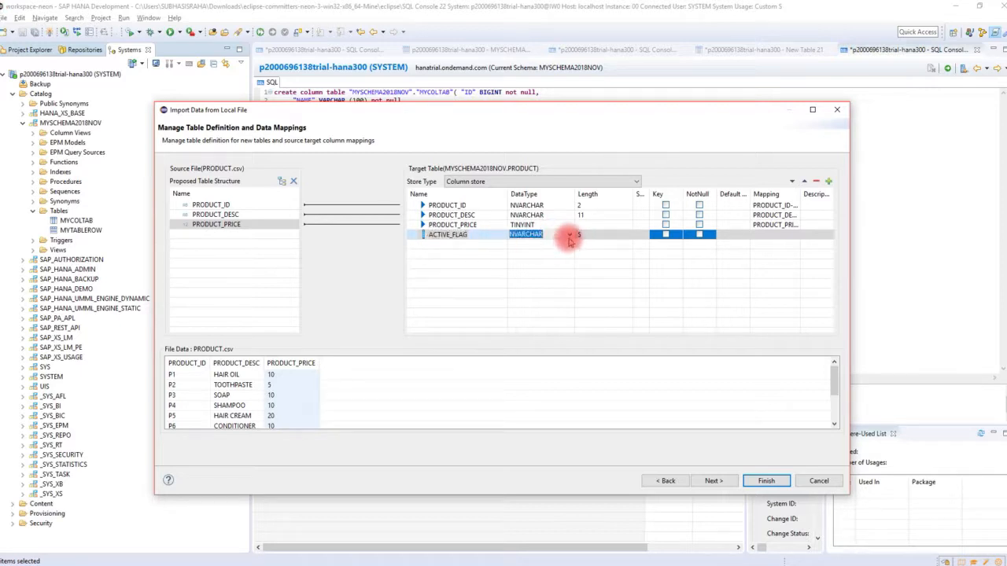
click(569, 237)
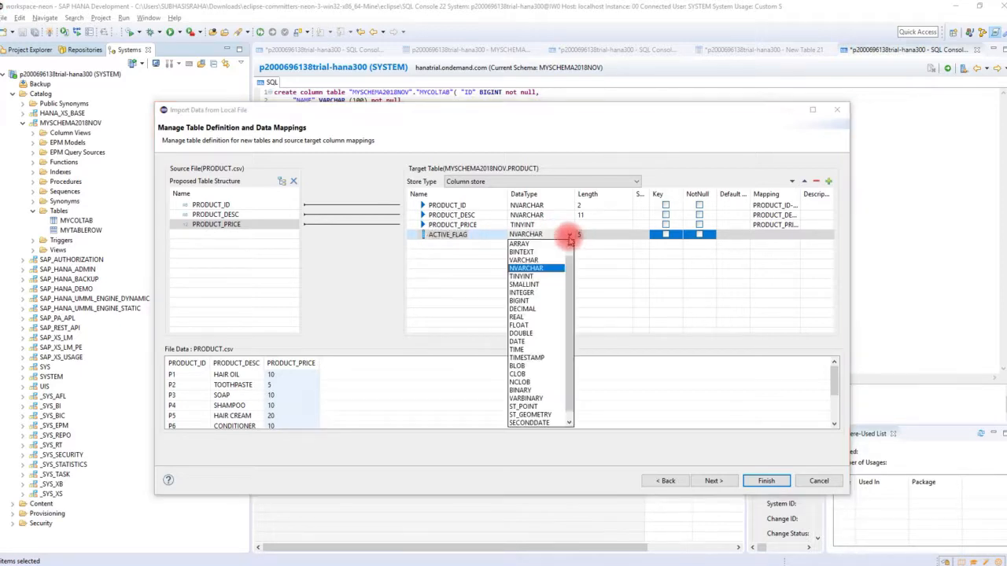
click(542, 260)
click(601, 235)
text(1)
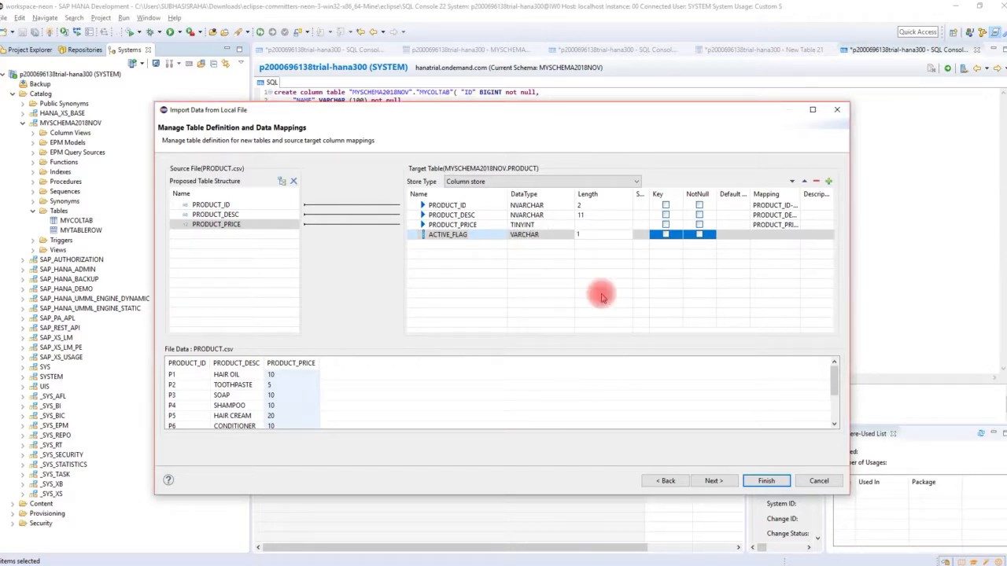
Give the ACTIVE_FLAG column the default value A and the description FLAG VALUE
click(737, 236)
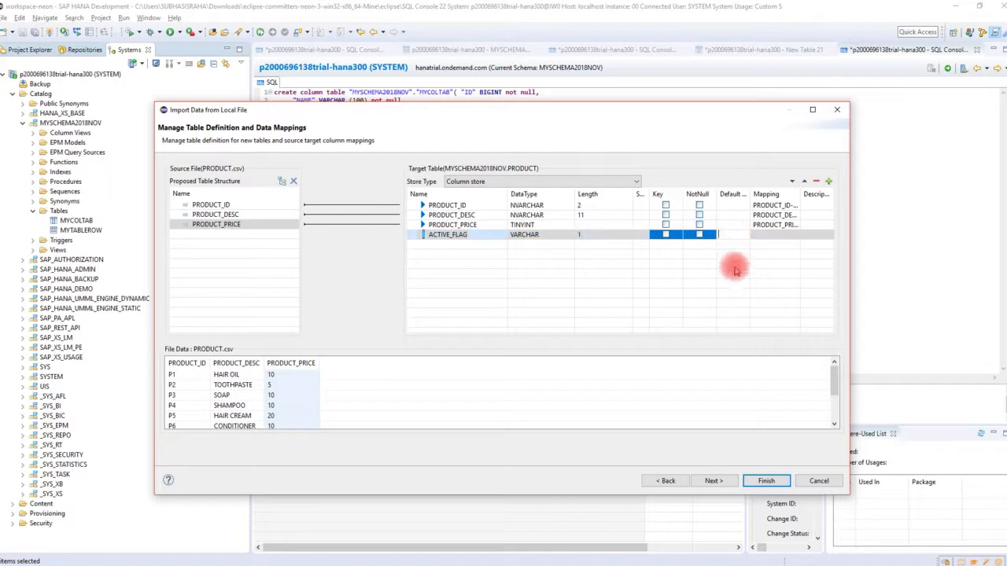
text(A)
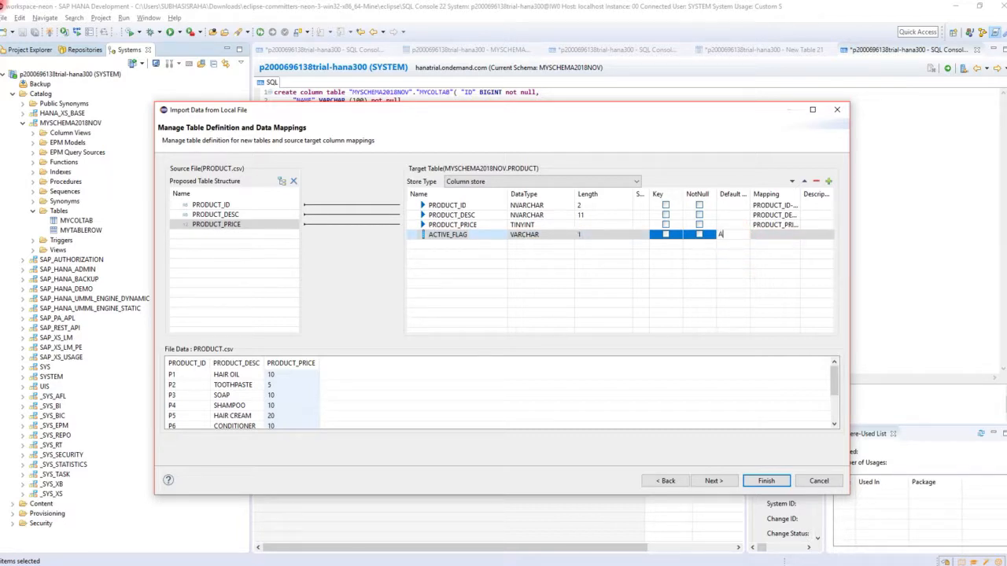
key(Tab)
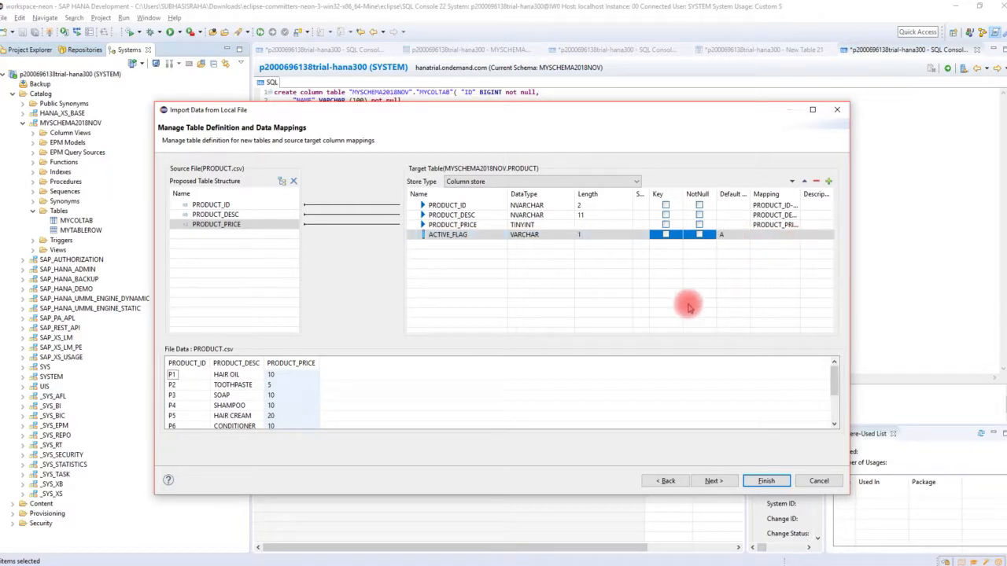
click(808, 239)
text(FL)
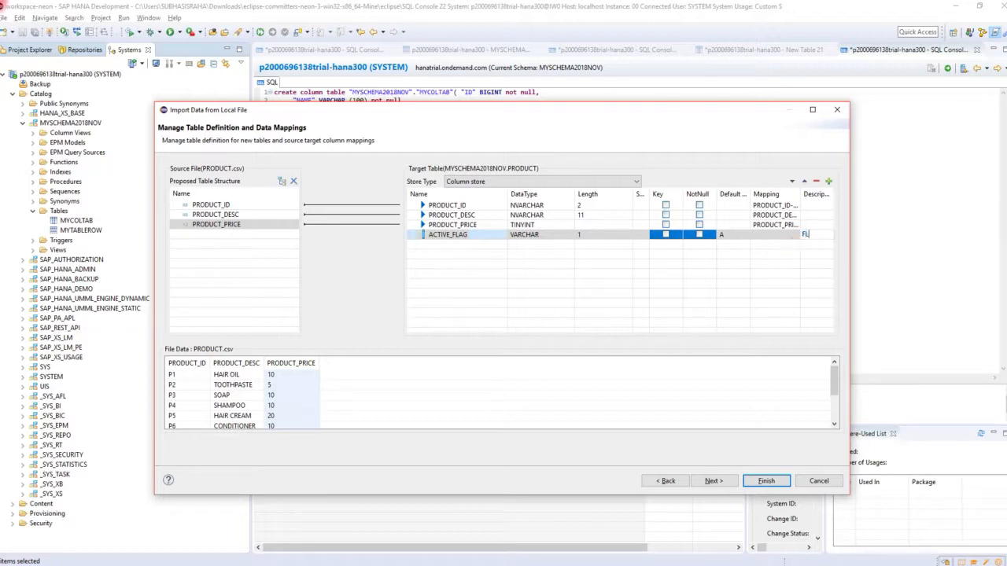
text(AG VALUE)
click(585, 265)
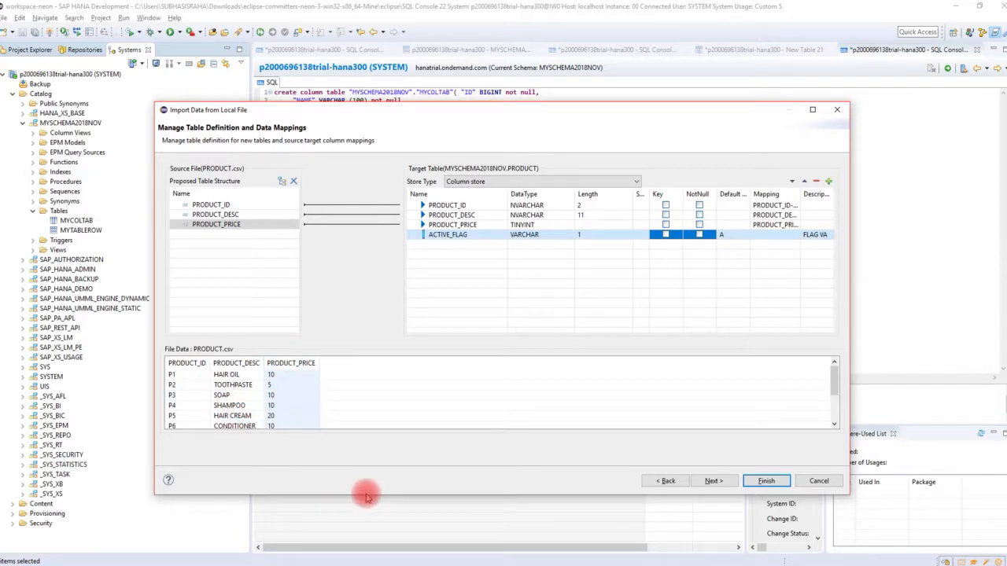
Enlarge the import wizard, review the import summary, run the import into table PRODUCT and select its job log entry
drag(358, 525, 349, 540)
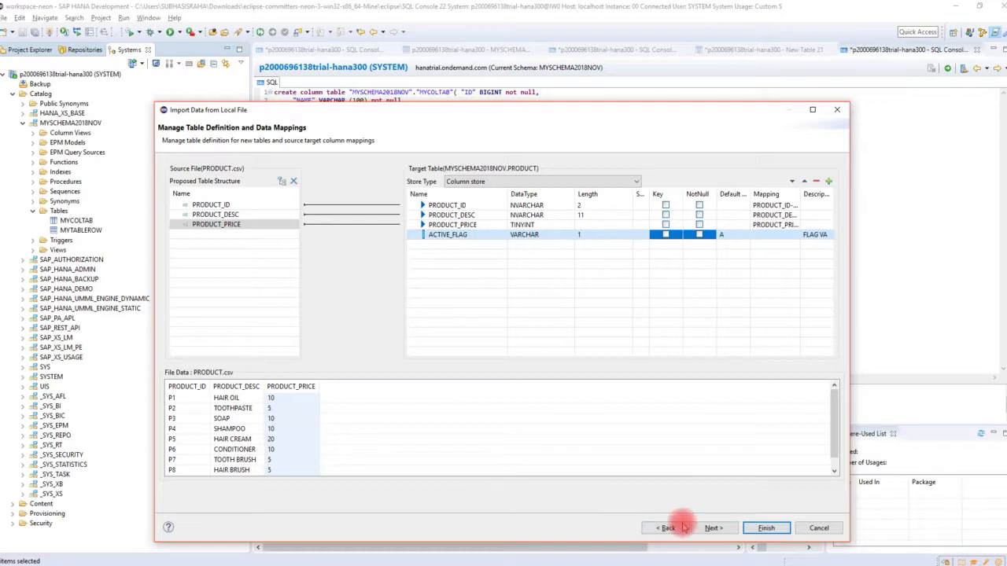
click(716, 528)
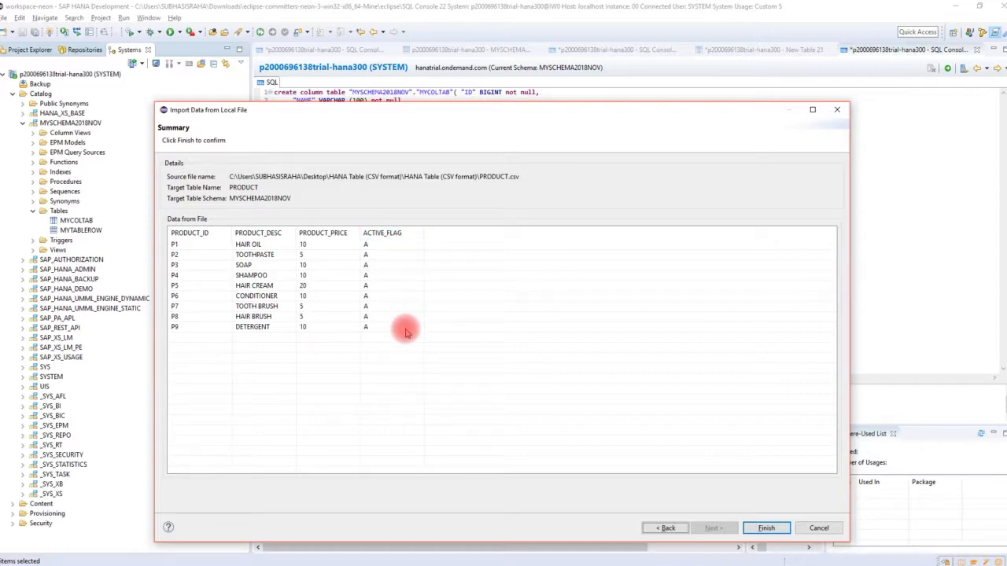
click(765, 530)
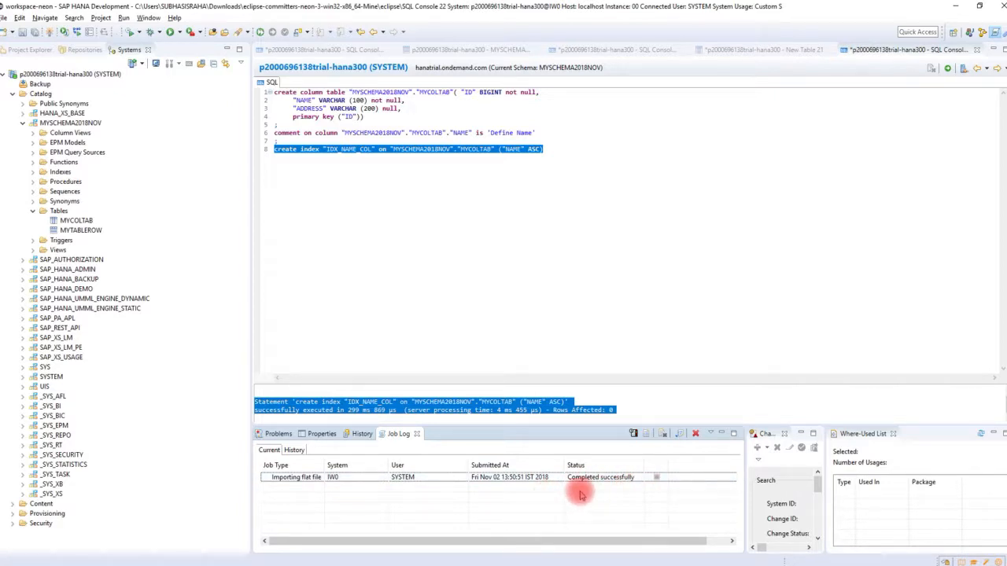
click(606, 480)
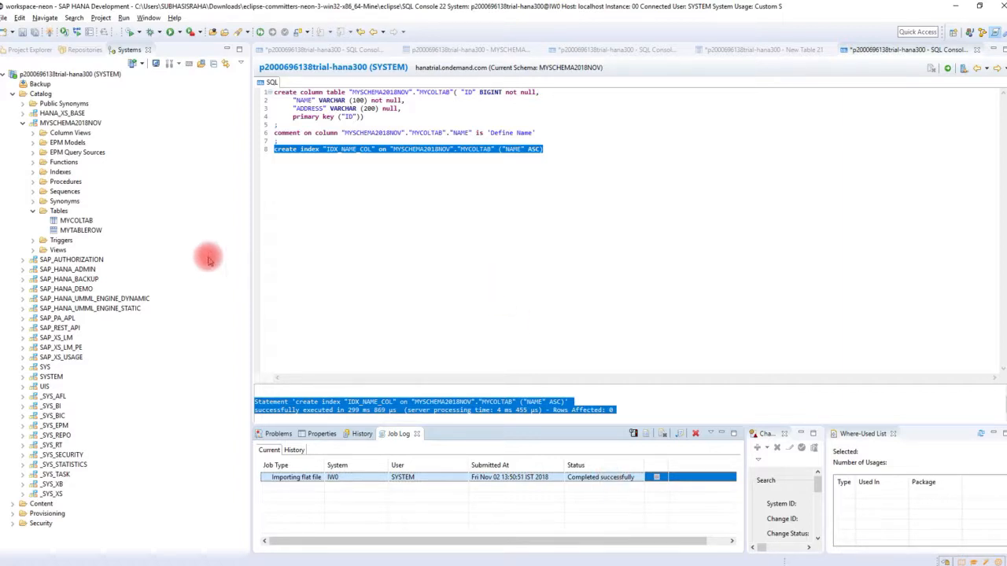
Refresh the Tables folder of schema MYSCHEMA2018NOV
click(58, 211)
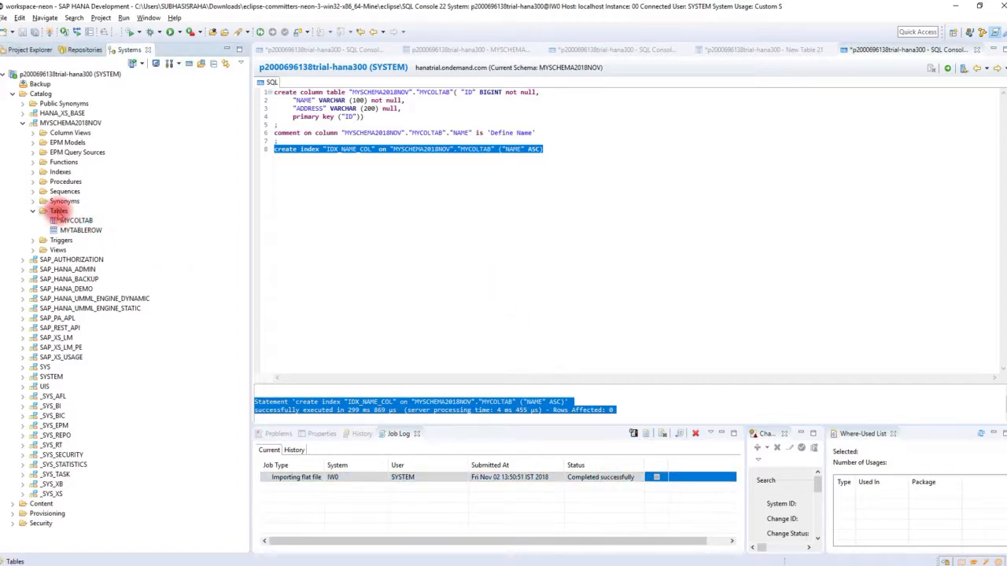
right_click(58, 211)
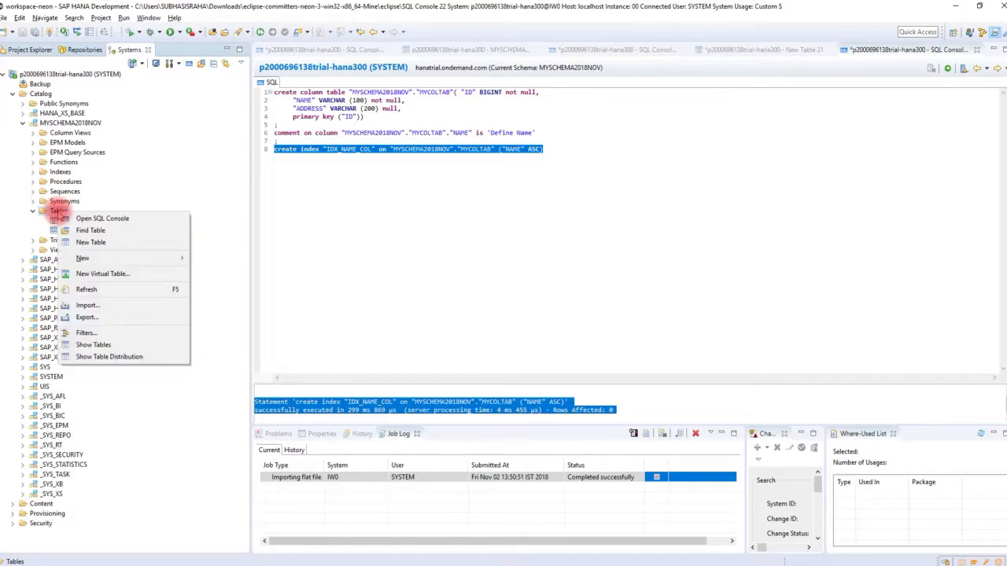
click(88, 289)
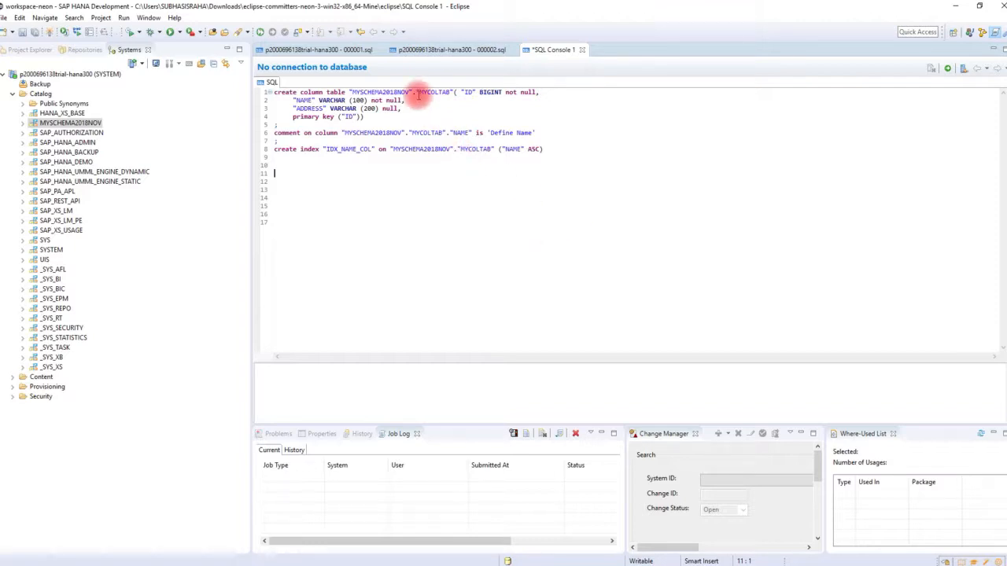
Copy the quoted schema name from the create table statement and open a new SQL console for MYSCHEMA2018NOV
drag(412, 92, 347, 92)
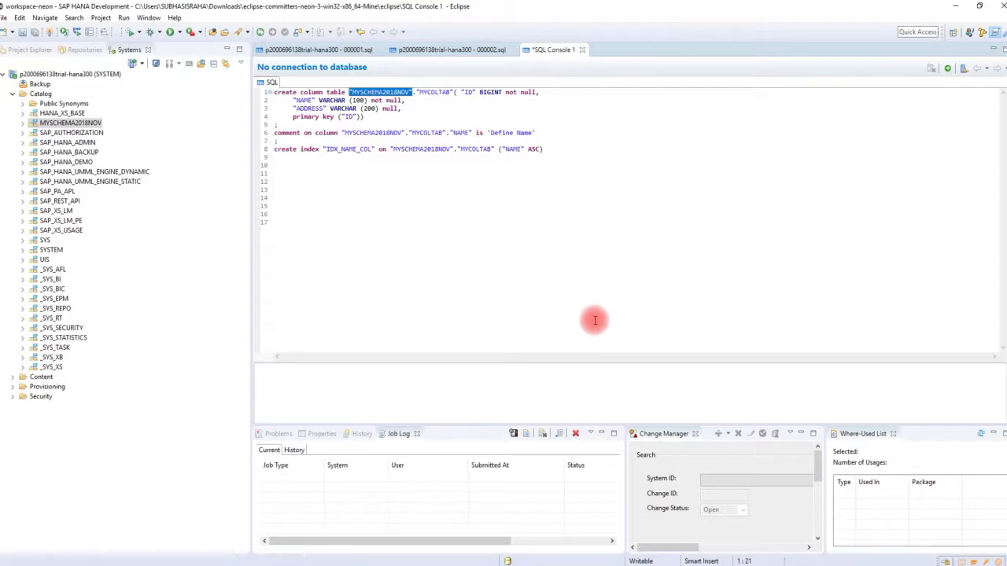
key(ctrl+c)
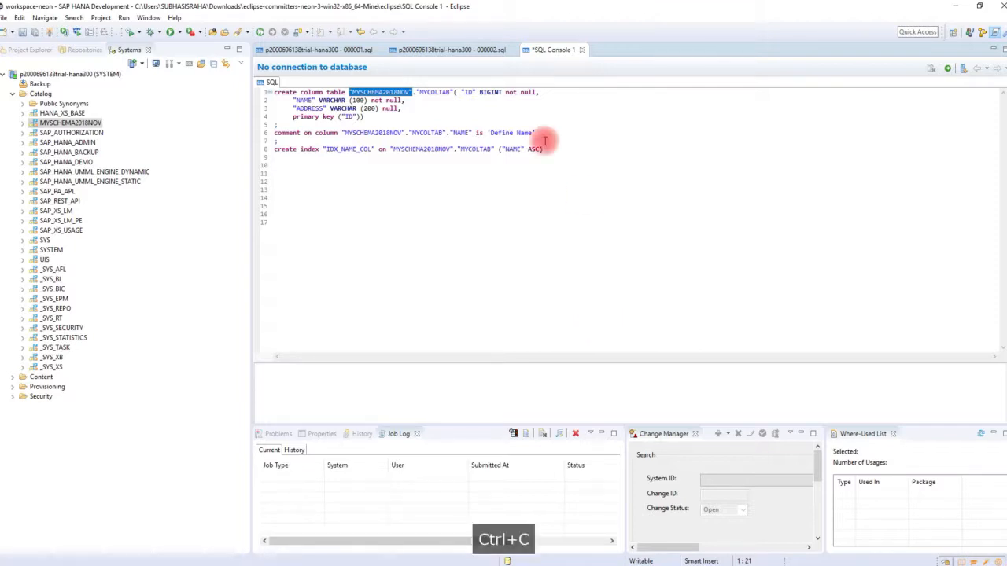
click(70, 122)
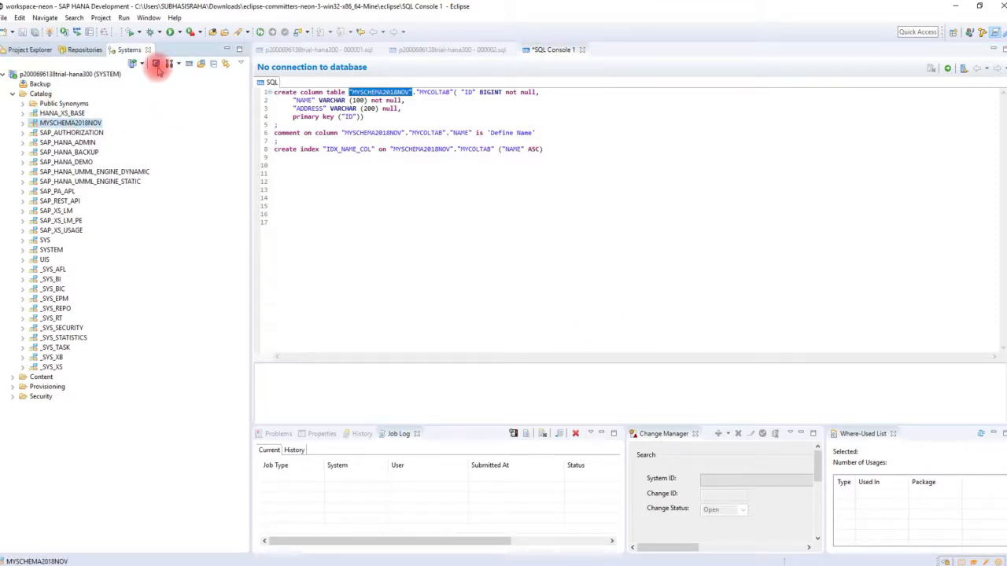
click(189, 66)
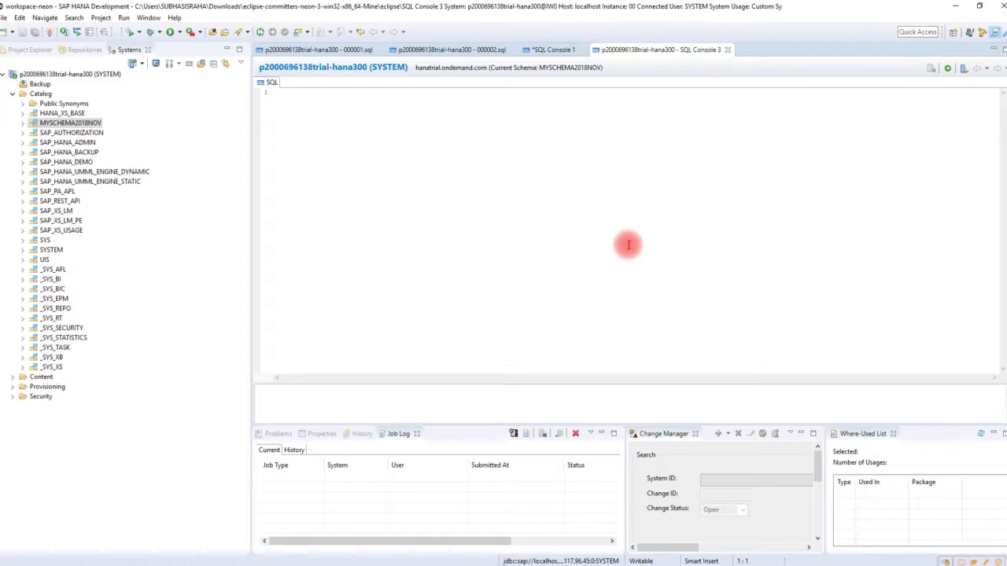
Write the statement SET SCHEMA "MYSCHEMA2018NOV" in the new SQL console and execute it
text(SET )
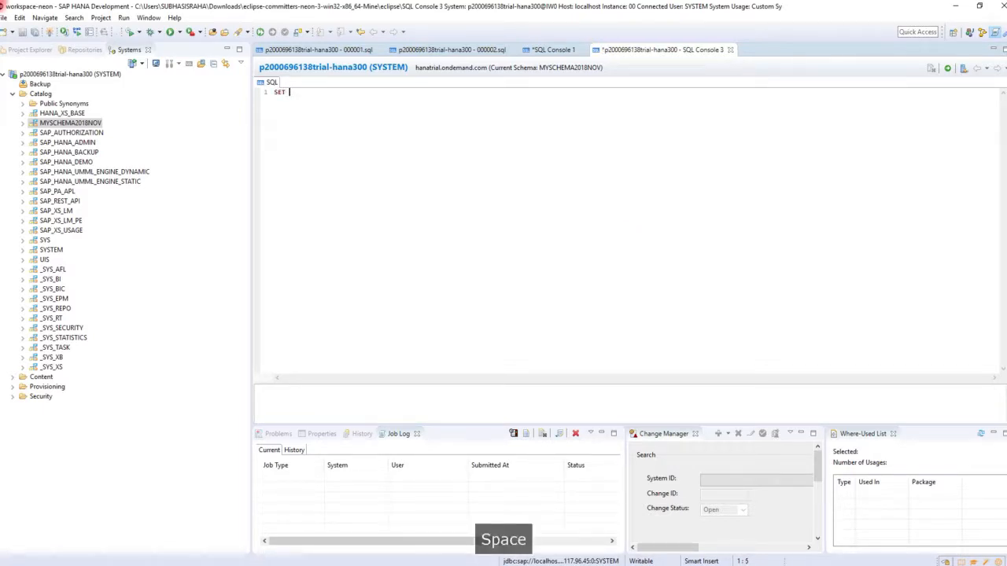
text(SCH)
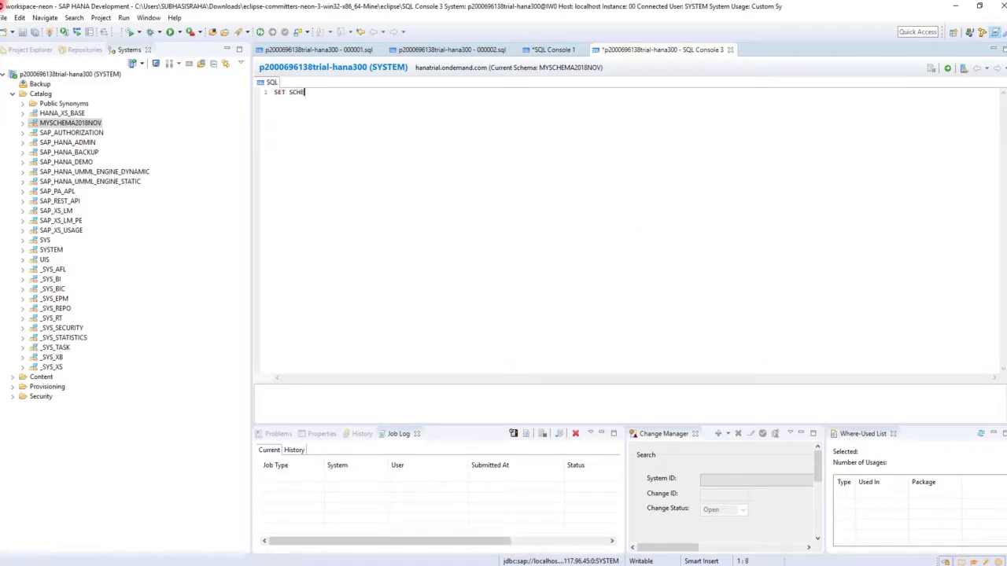
text(EMA)
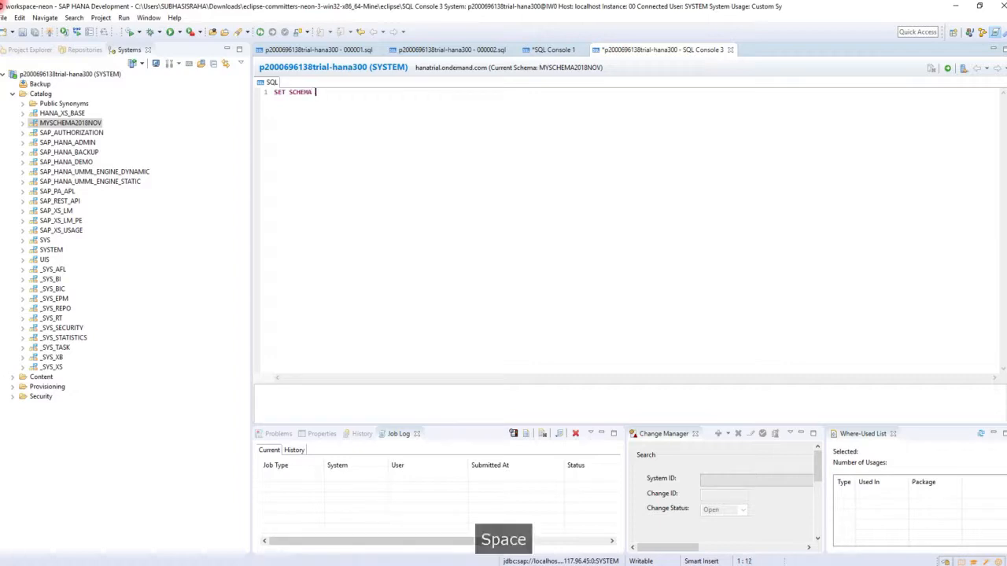
key(ctrl+v)
key(shift+Home)
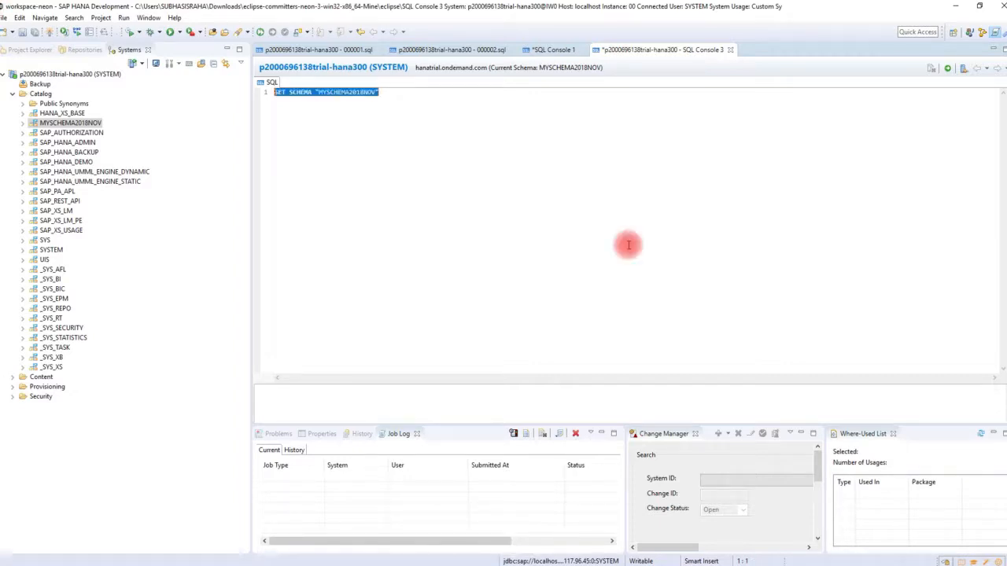
click(948, 71)
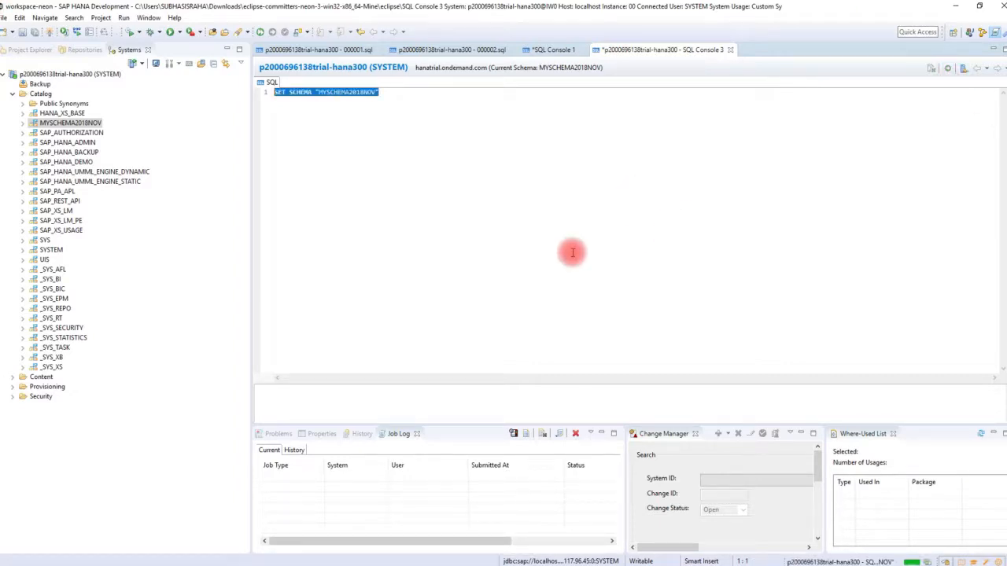
Add the query SELECT * FROM "PRODUCT" on line 4, below the SET SCHEMA statement
click(563, 152)
key(Return)
key(Return)
text(SEL)
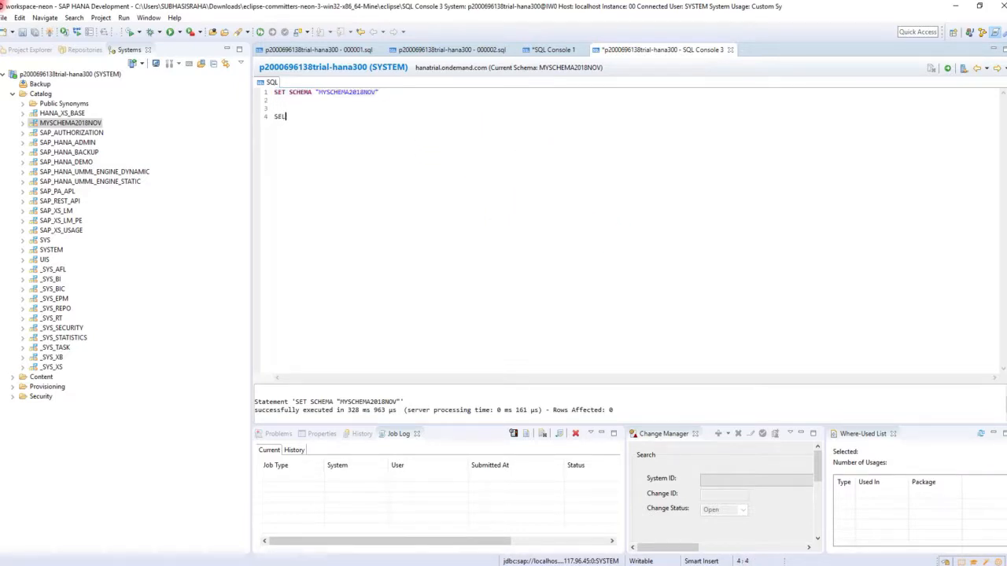
text(ECT * F)
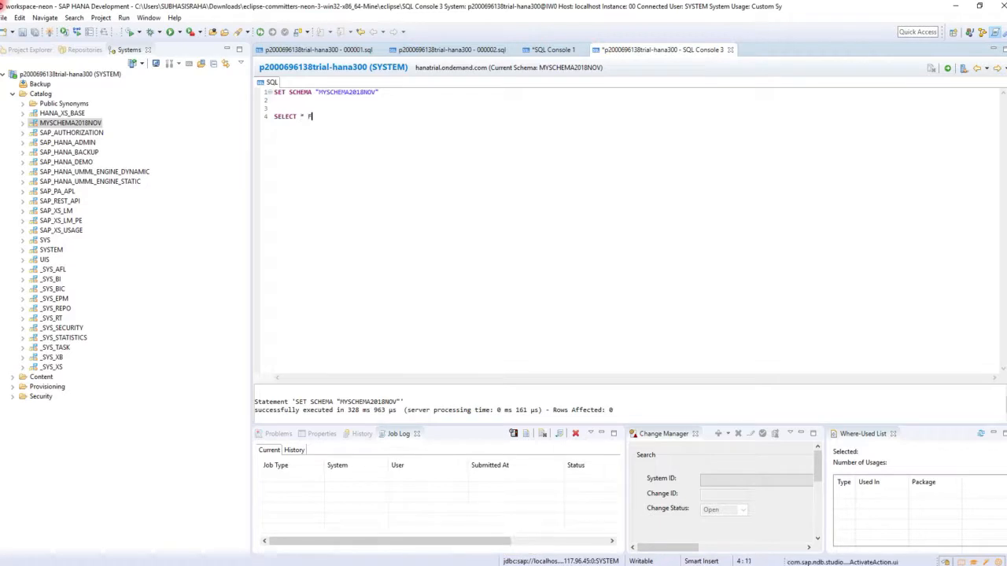
text(ROM PRODUCT)
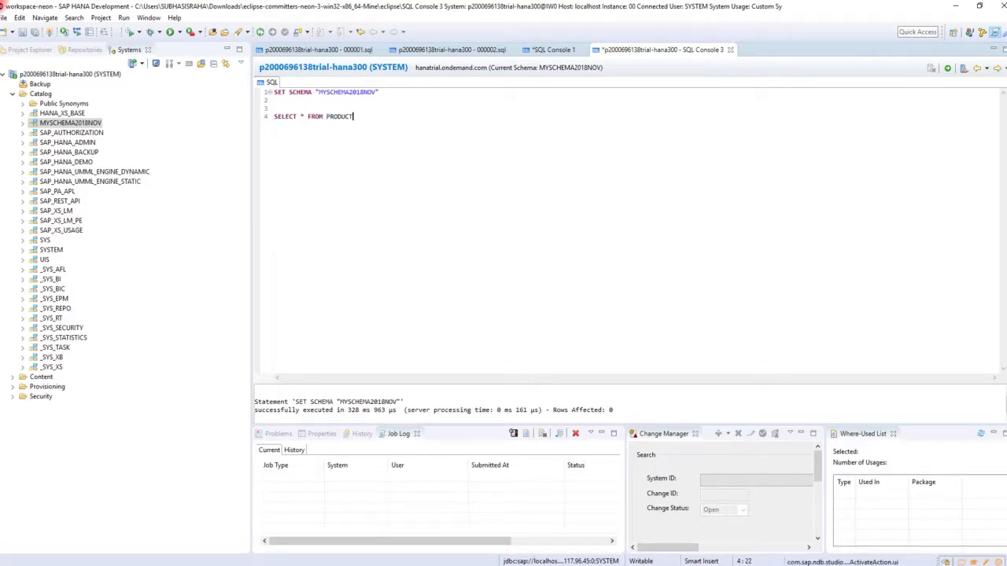
text(")
key(Left)
key(Left)
key(Left)
key(Left)
key(Left)
key(Left)
key(Left)
key(Left)
text(")
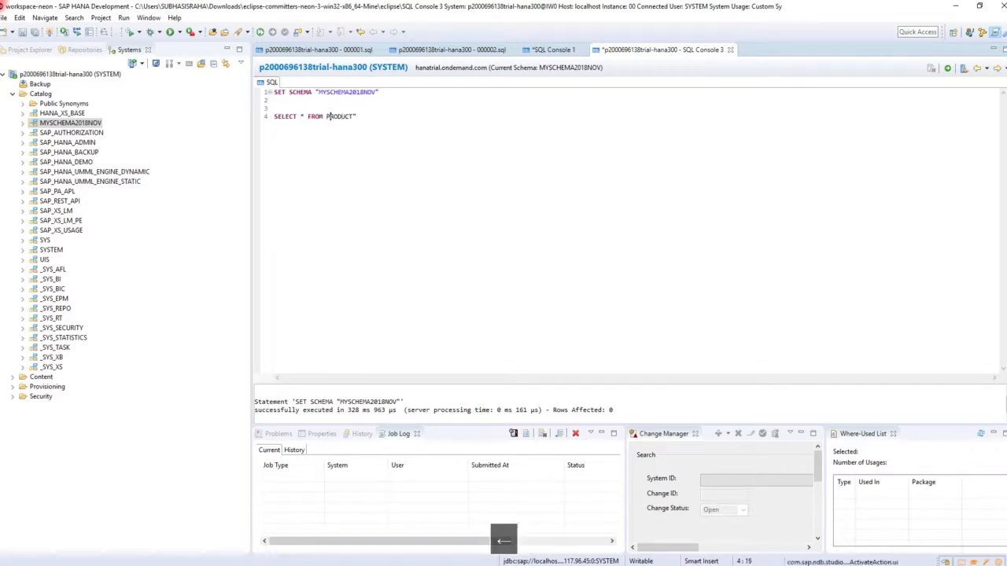
Execute only the SELECT query on the PRODUCT table
key(Home)
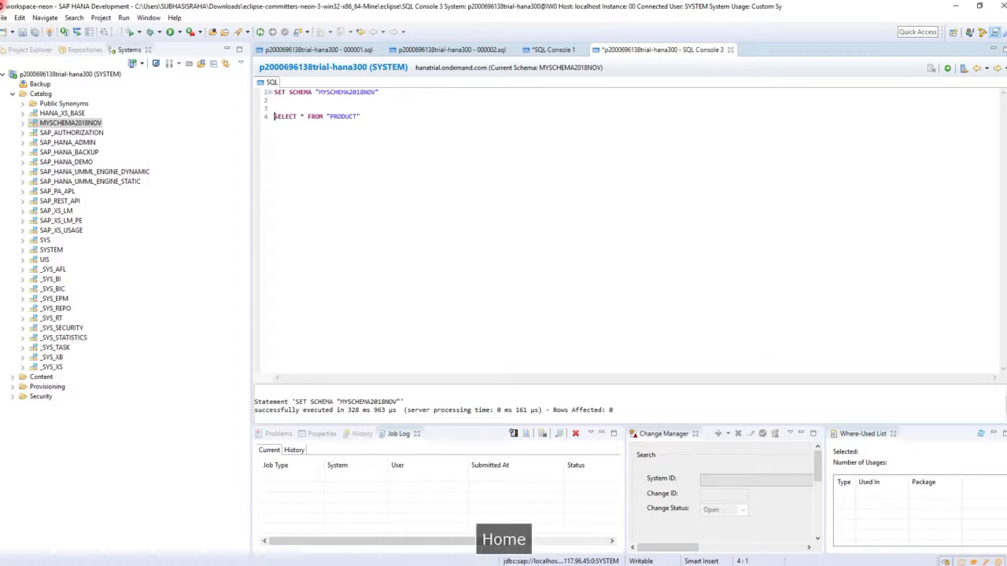
key(shift+End)
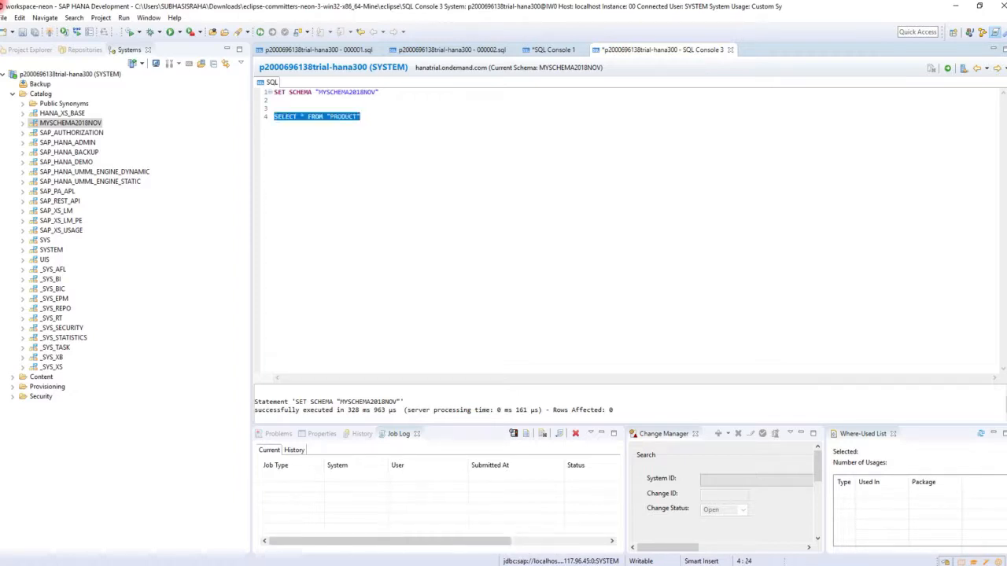
click(948, 68)
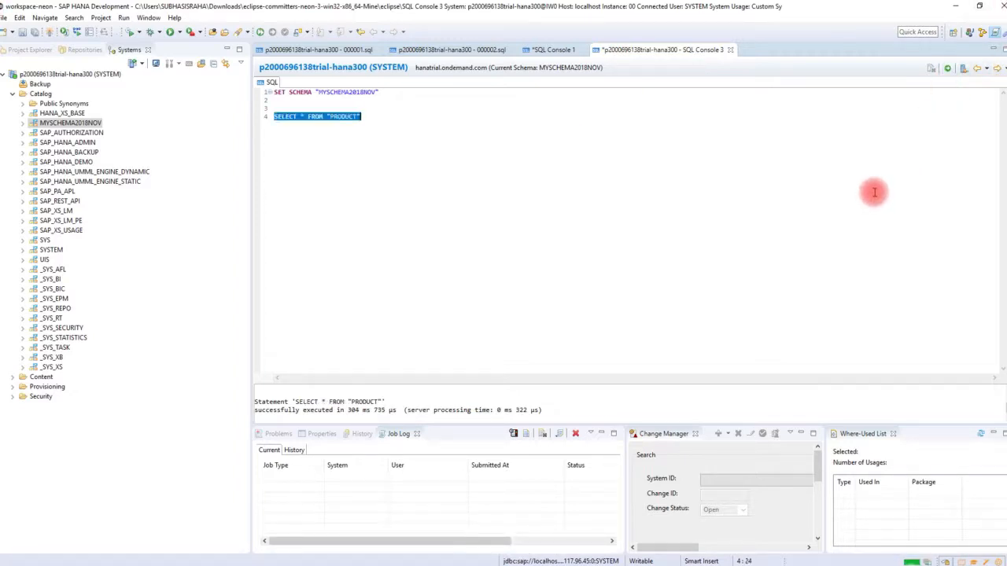